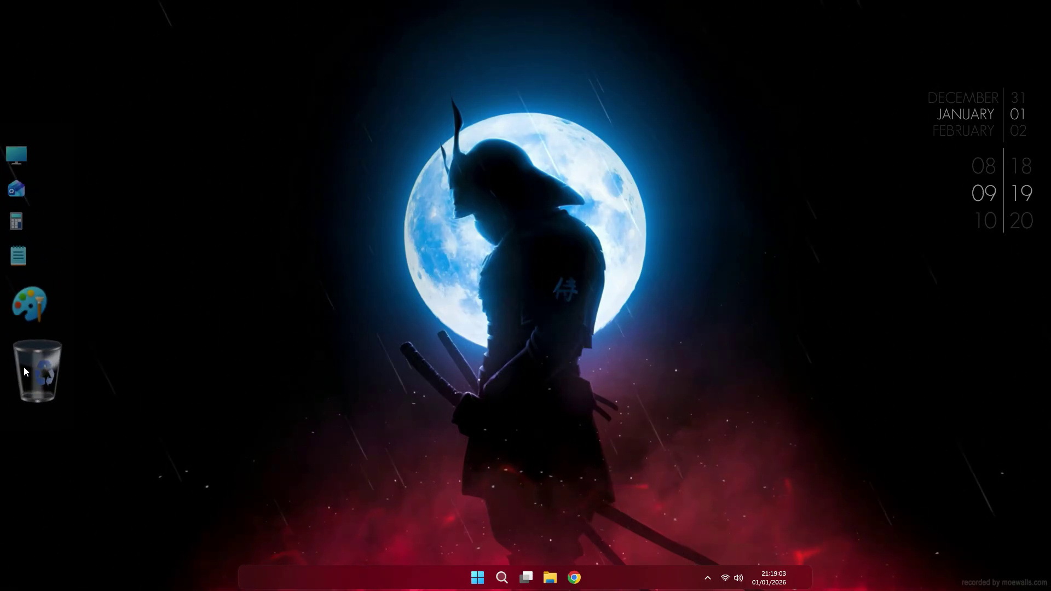
Show off the customised Start menu by opening and closing it a few times
left_click(479, 581)
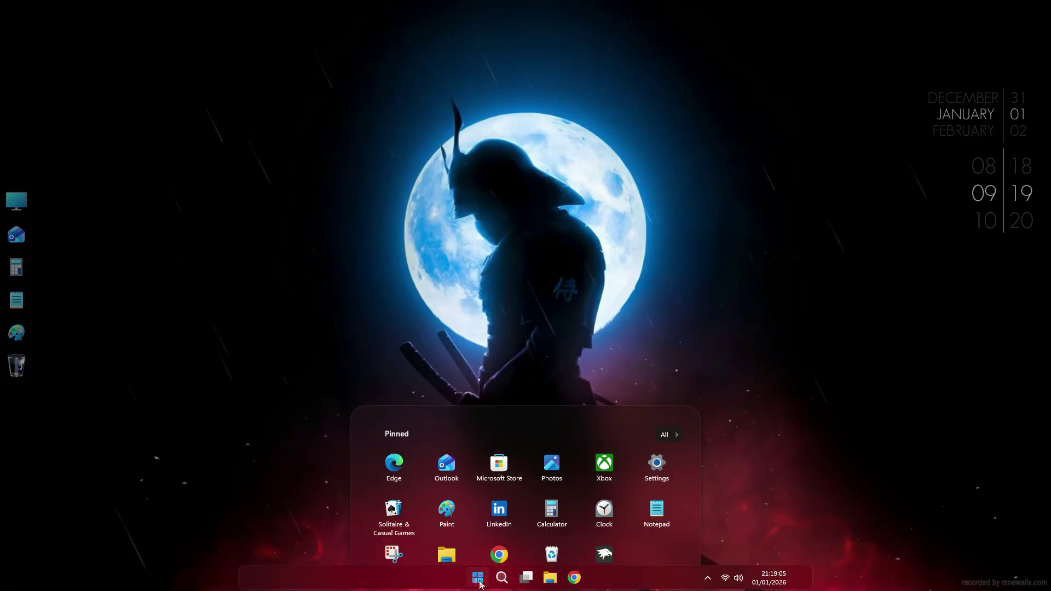
left_click(480, 584)
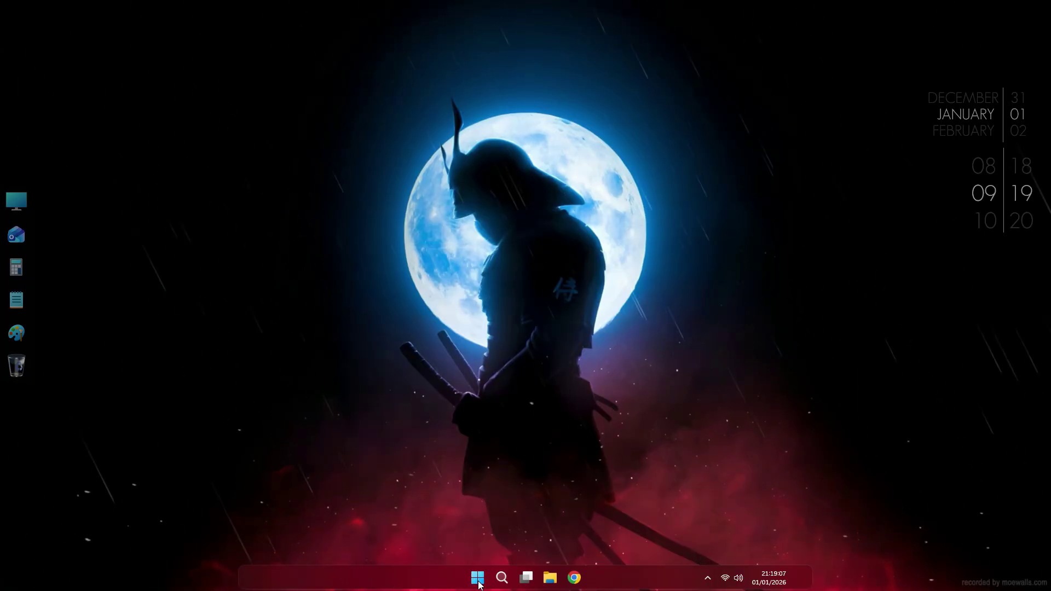
left_click(479, 584)
left_click(479, 583)
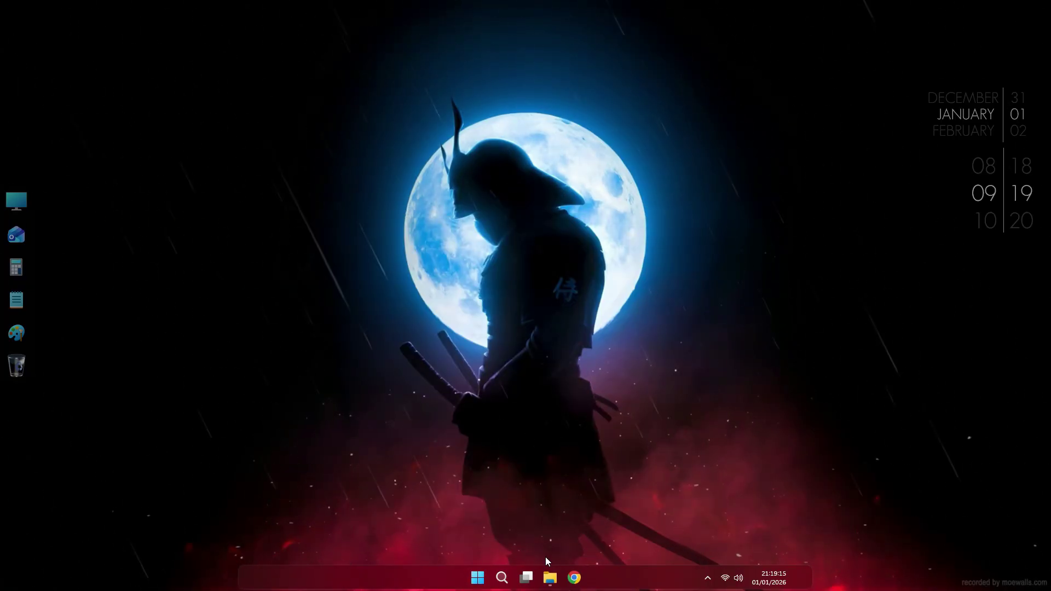
Show the styled File Explorer window and the notifications and calendar panel
left_click(550, 578)
left_click(552, 580)
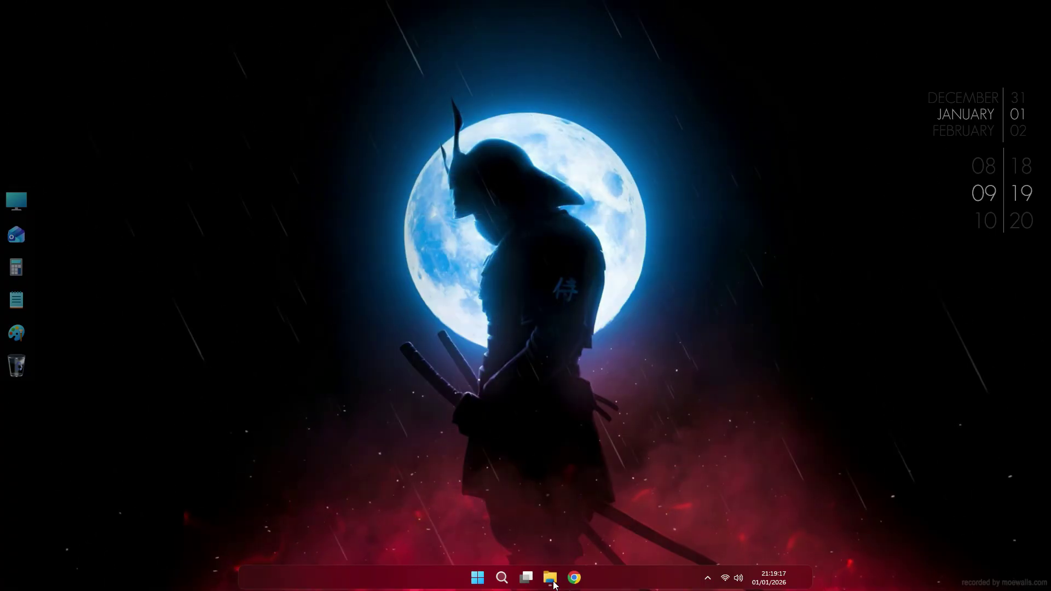
left_click(777, 580)
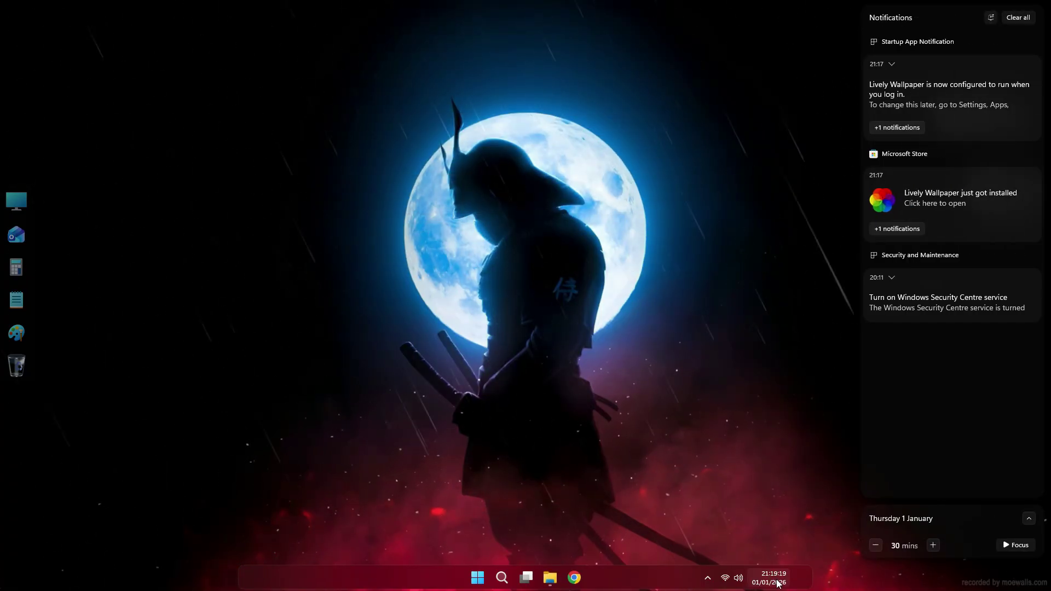
left_click(779, 582)
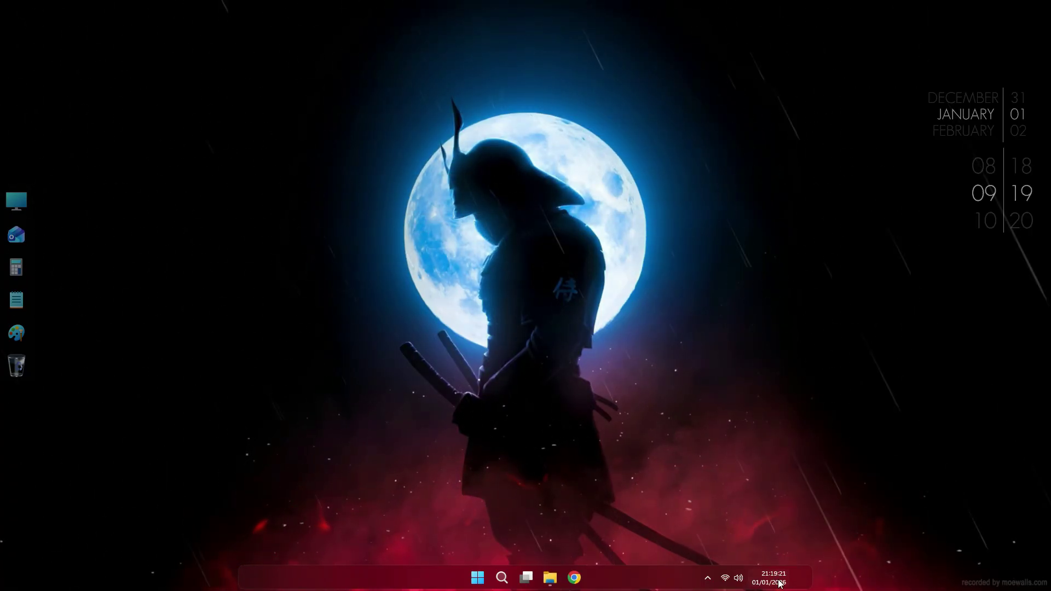
left_click(779, 582)
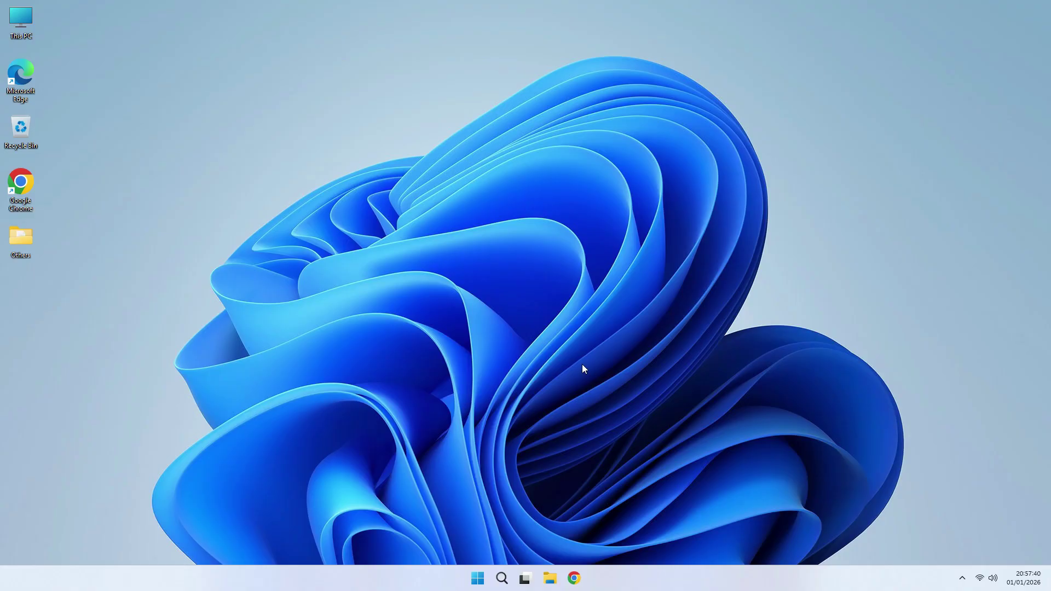
Change Choose your mode from Light to Dark under Personalisation › Colours
right_click(512, 249)
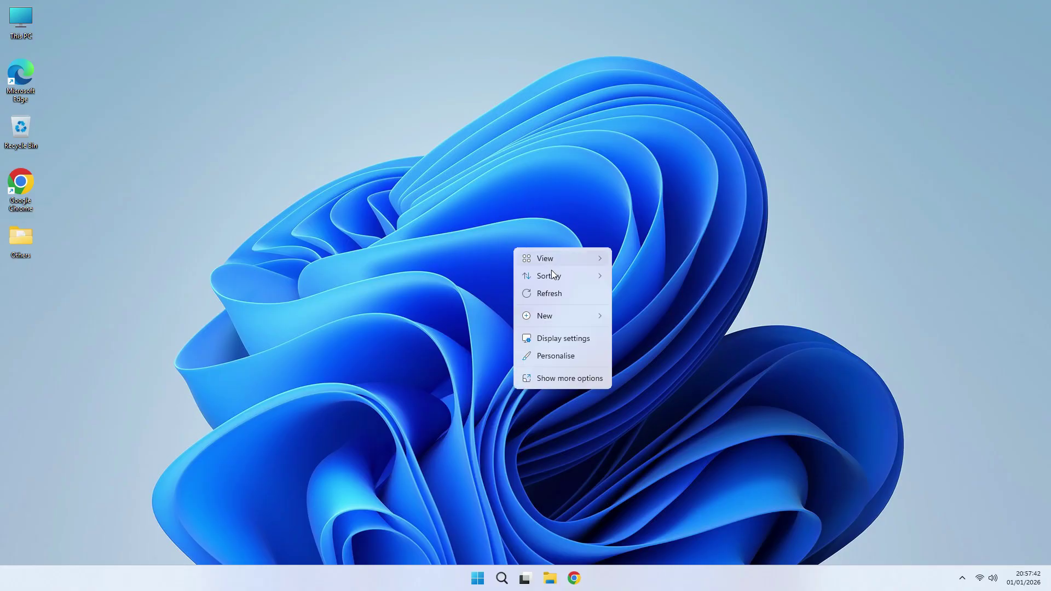
left_click(555, 357)
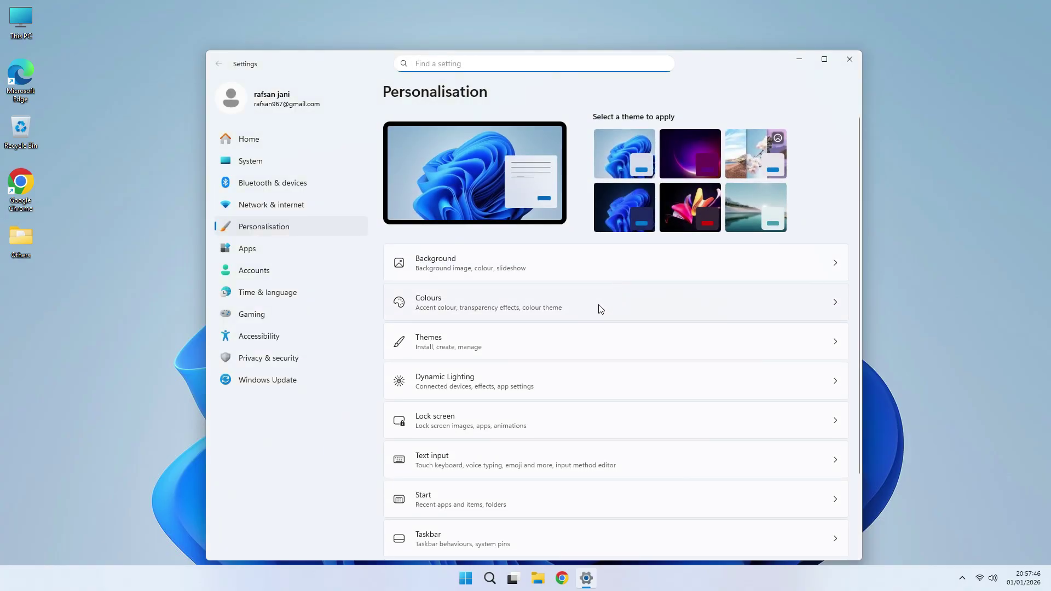
left_click(601, 307)
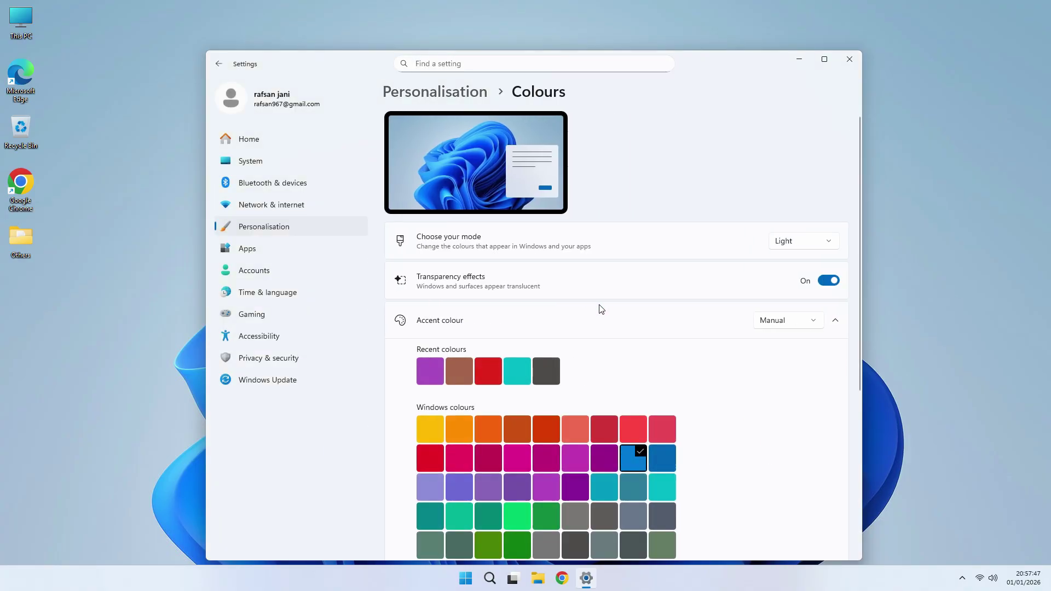
left_click(812, 247)
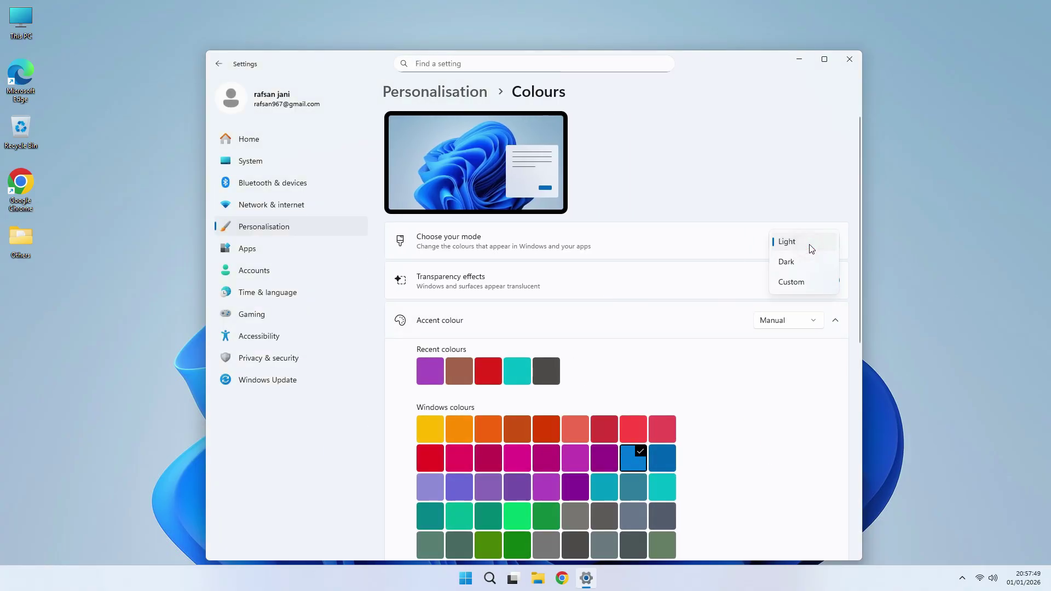
left_click(787, 266)
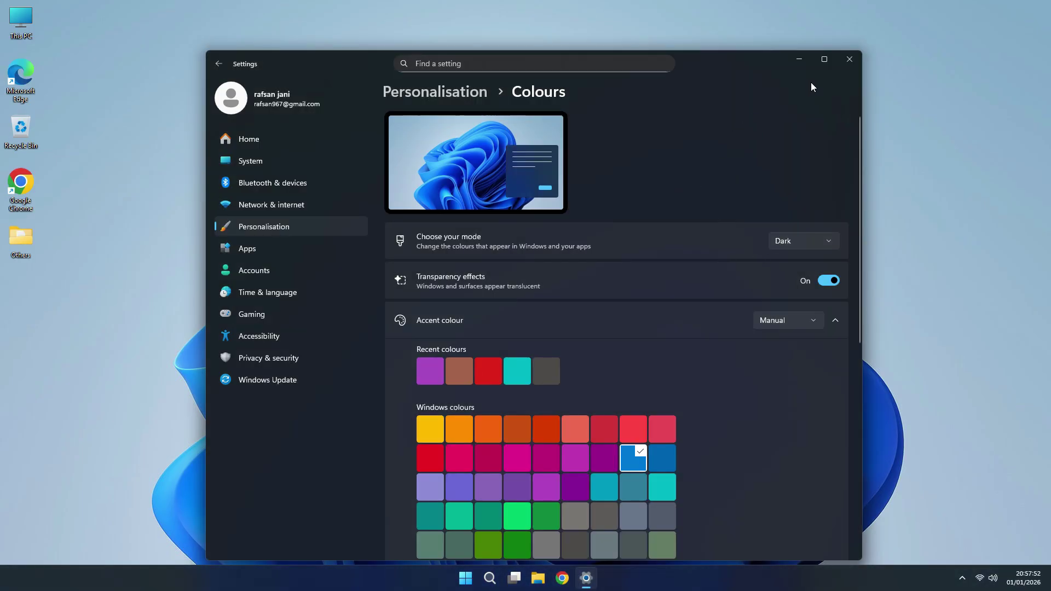
Close Settings and download windhawk_setup from windhawk.net into the Files folder
left_click(849, 59)
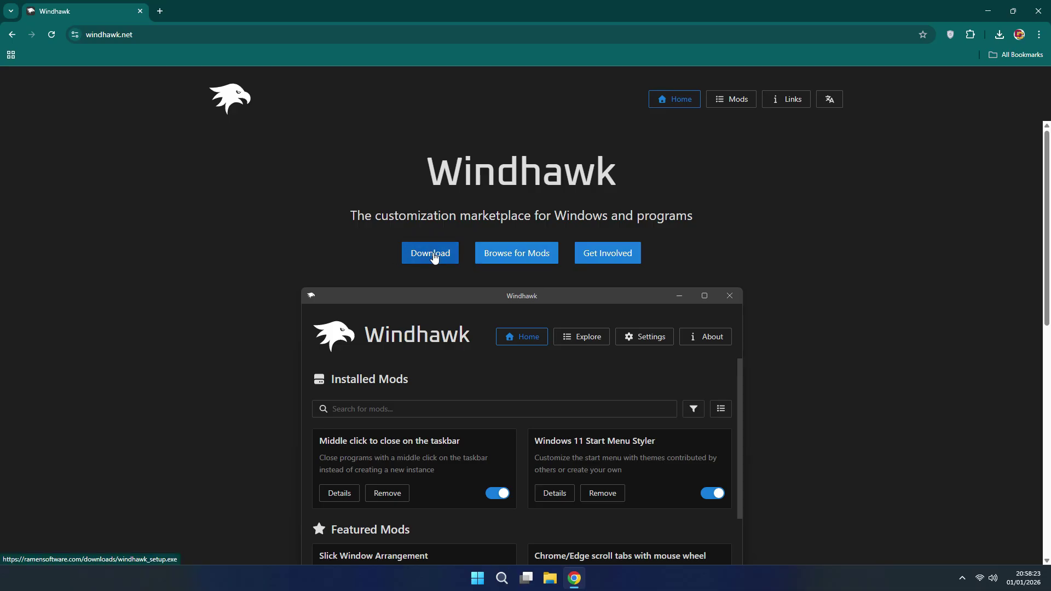
left_click(446, 256)
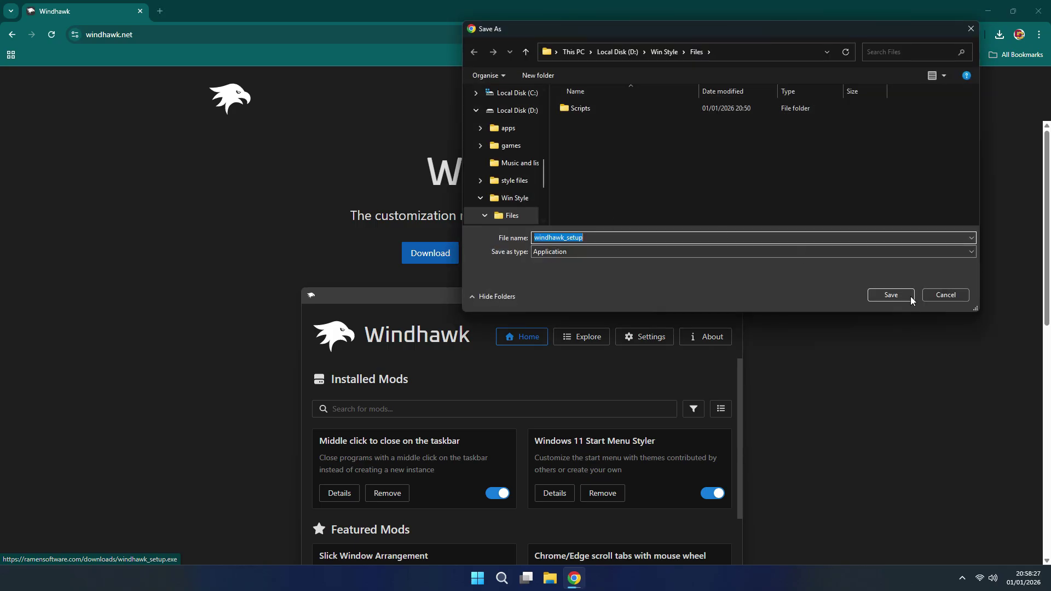
left_click(892, 296)
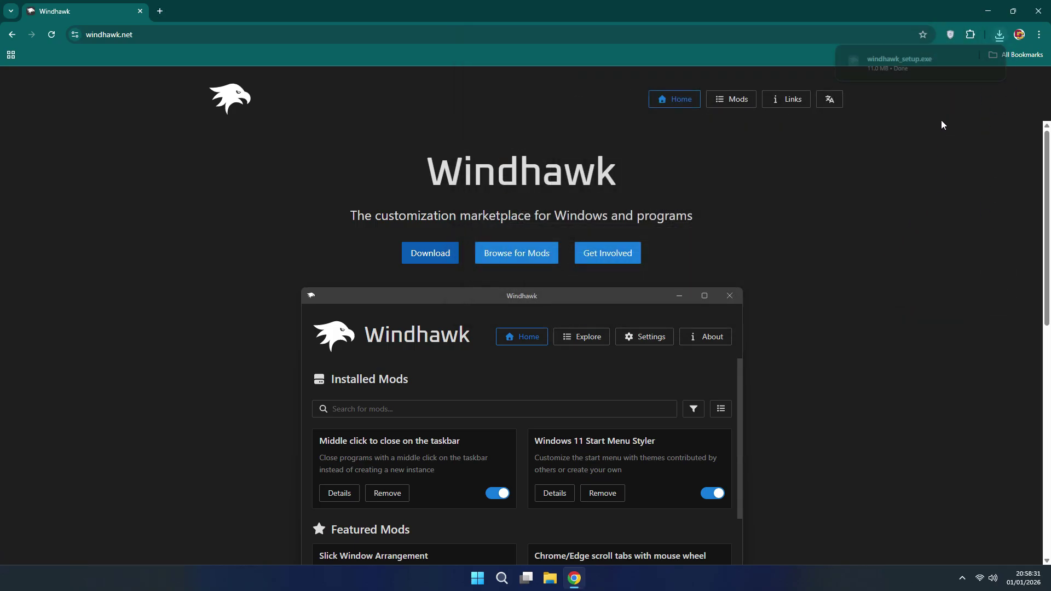
Run windhawk_setup.exe with standard installation and finish with Windhawk launching
left_click(931, 58)
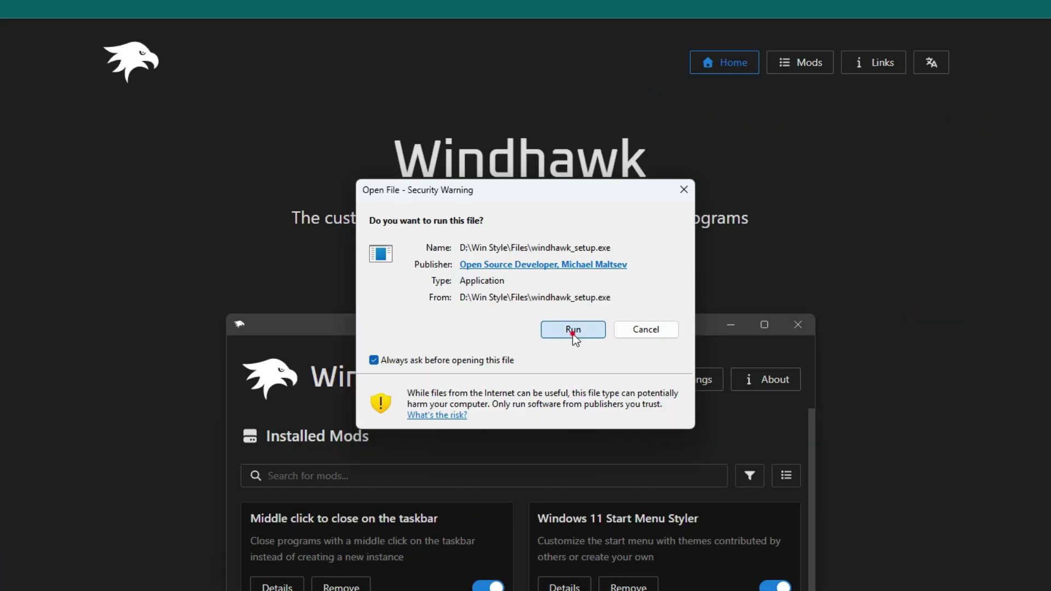
left_click(572, 329)
left_click(532, 344)
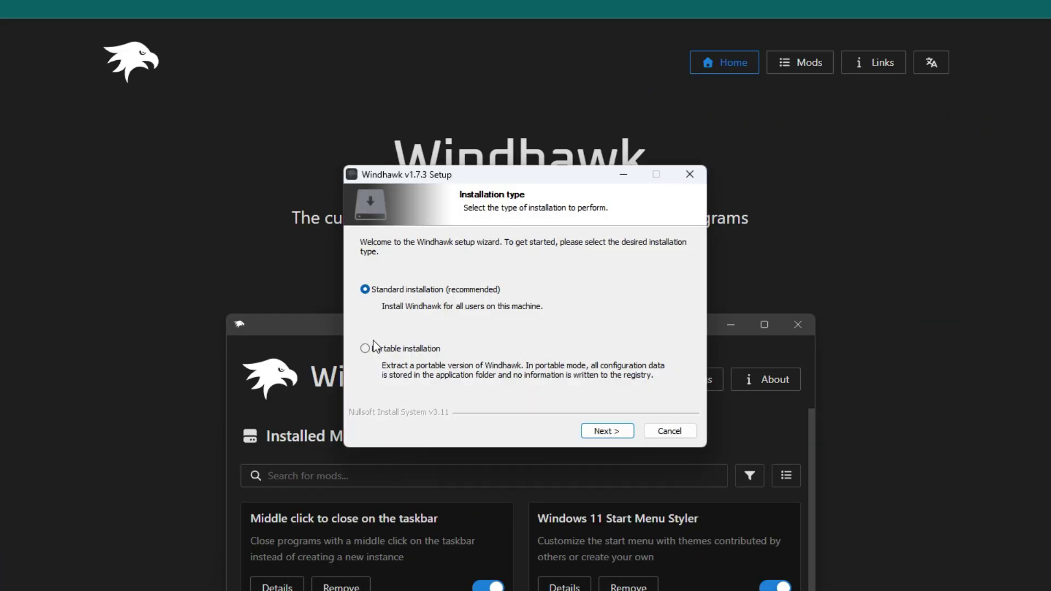
left_click(606, 431)
left_click(607, 431)
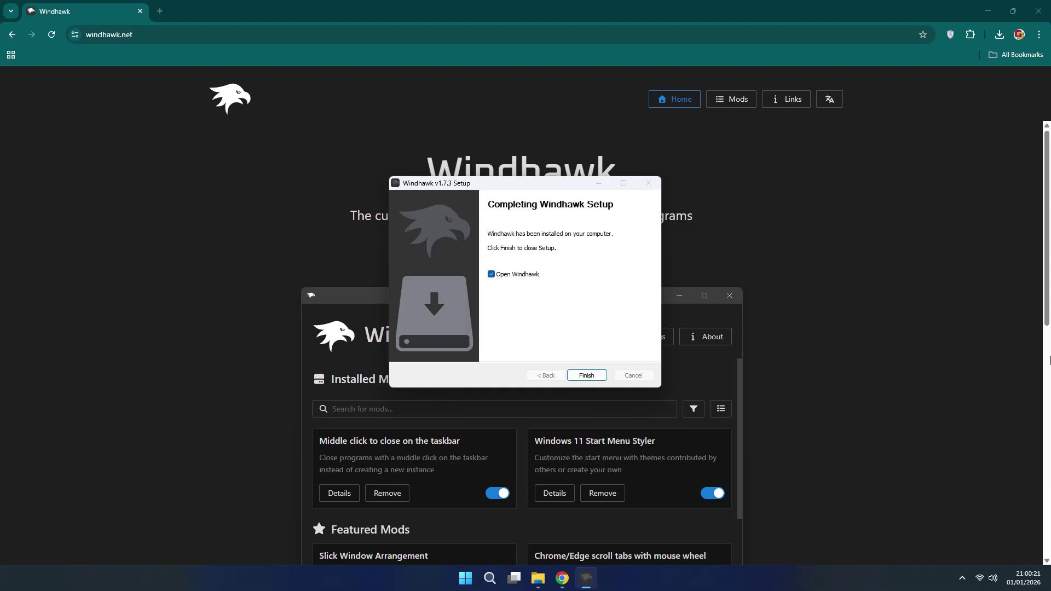
left_click(587, 375)
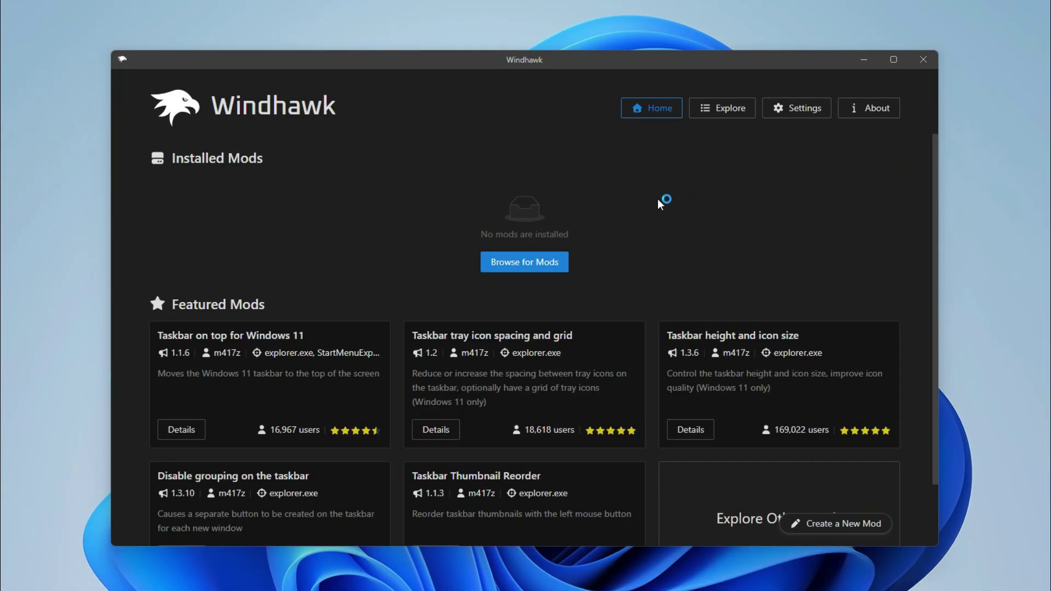
Install the Windows 11 Start Menu Styler mod 1.3.3 from the Explore catalogue, accepting the risk
left_click(703, 112)
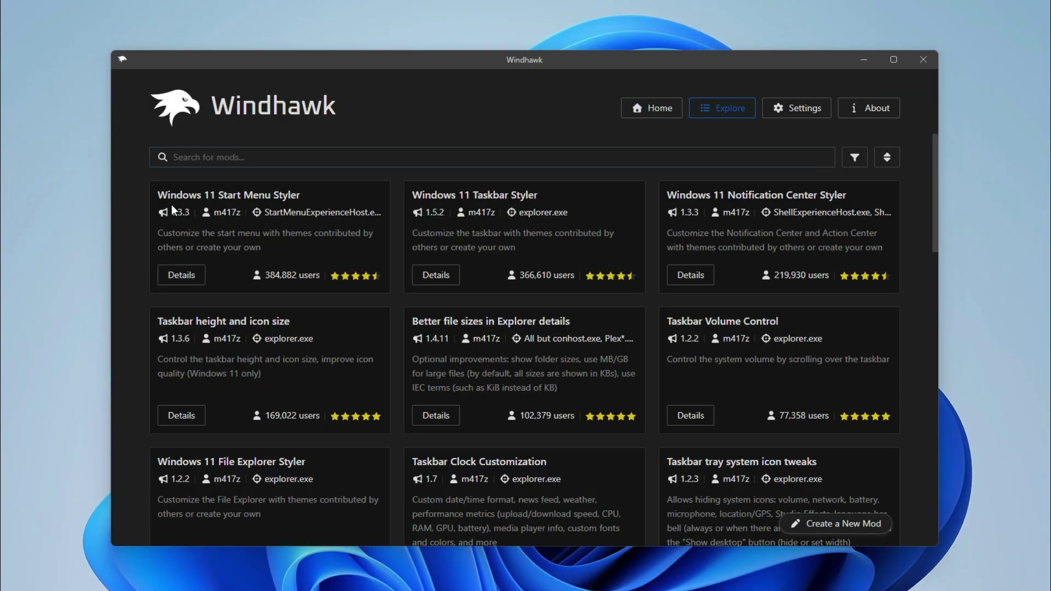
left_click(182, 277)
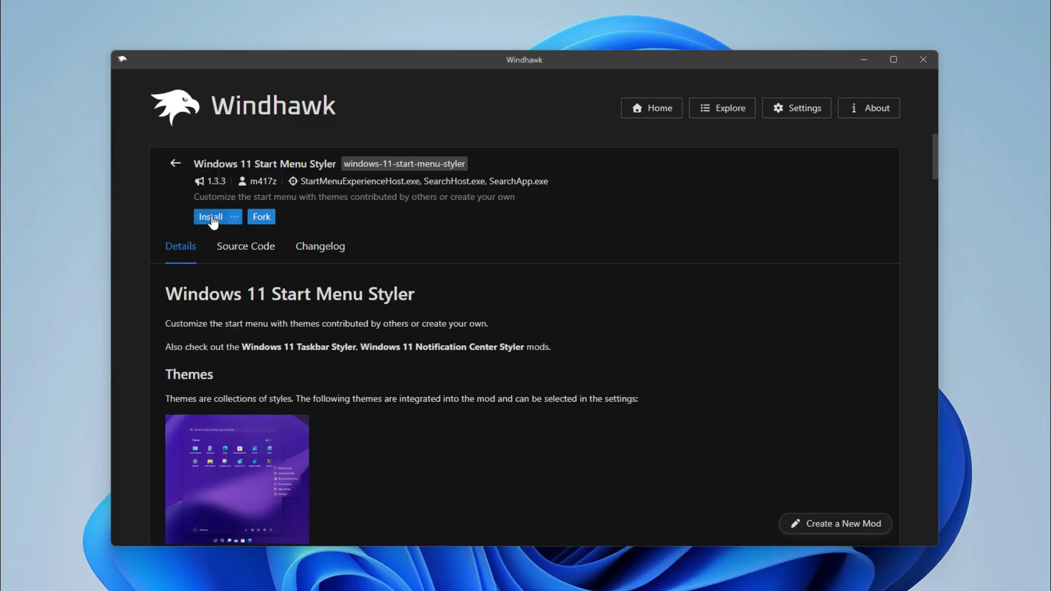
left_click(213, 217)
left_click(619, 417)
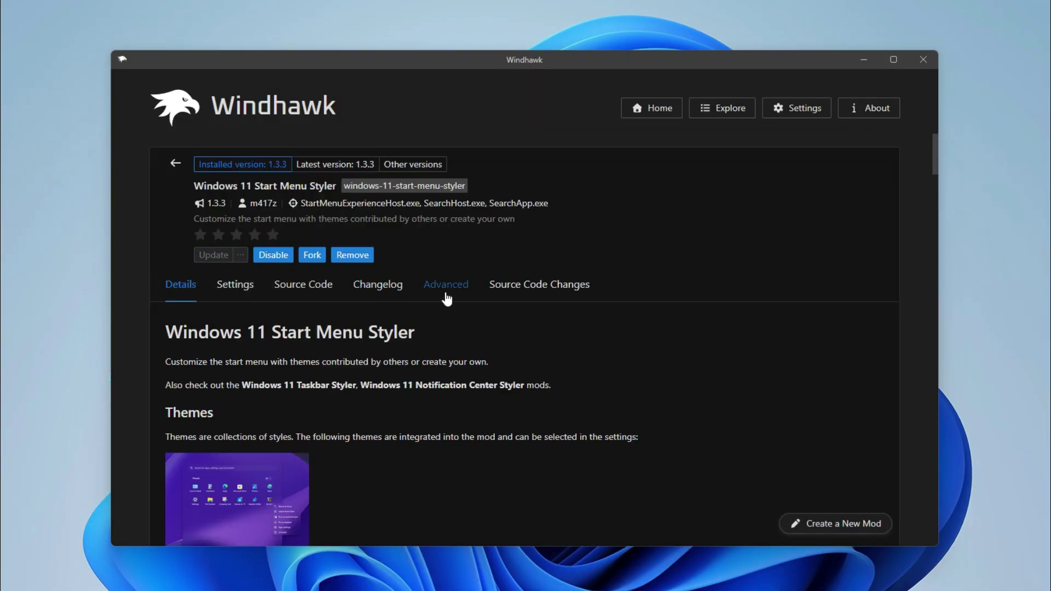
Open the Start Menu Styler's Advanced options and check the current Start menu
left_click(447, 292)
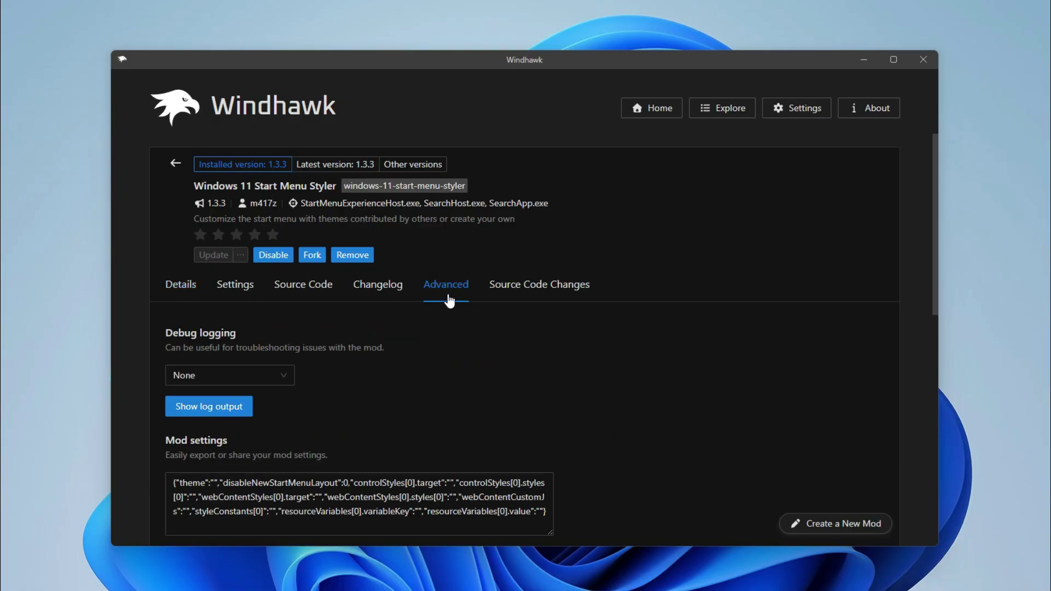
scroll(416, 362, "down", 1)
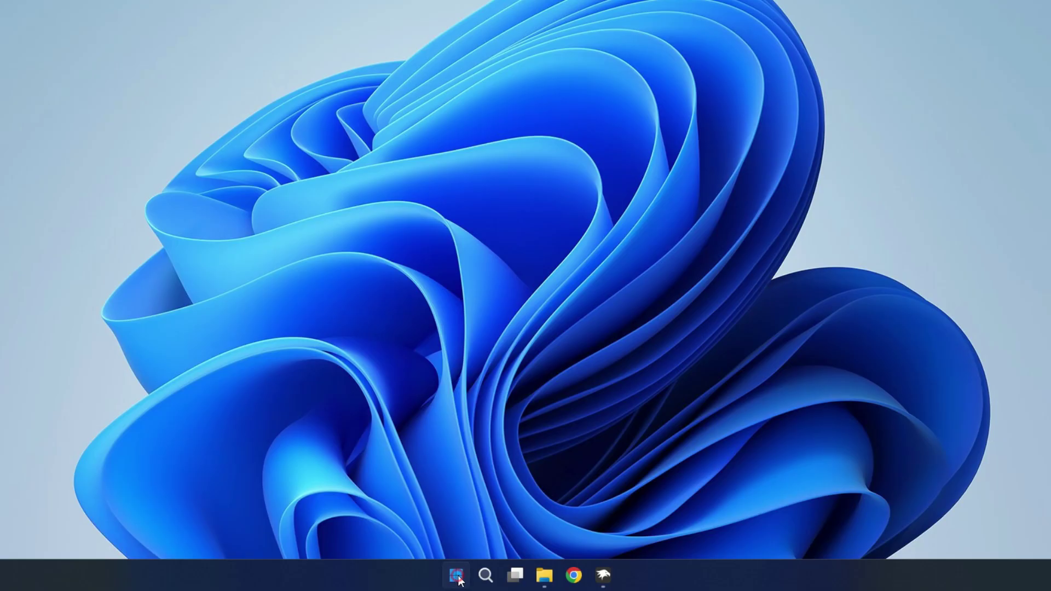
left_click(458, 576)
left_click(457, 575)
left_click(457, 575)
left_click(457, 575)
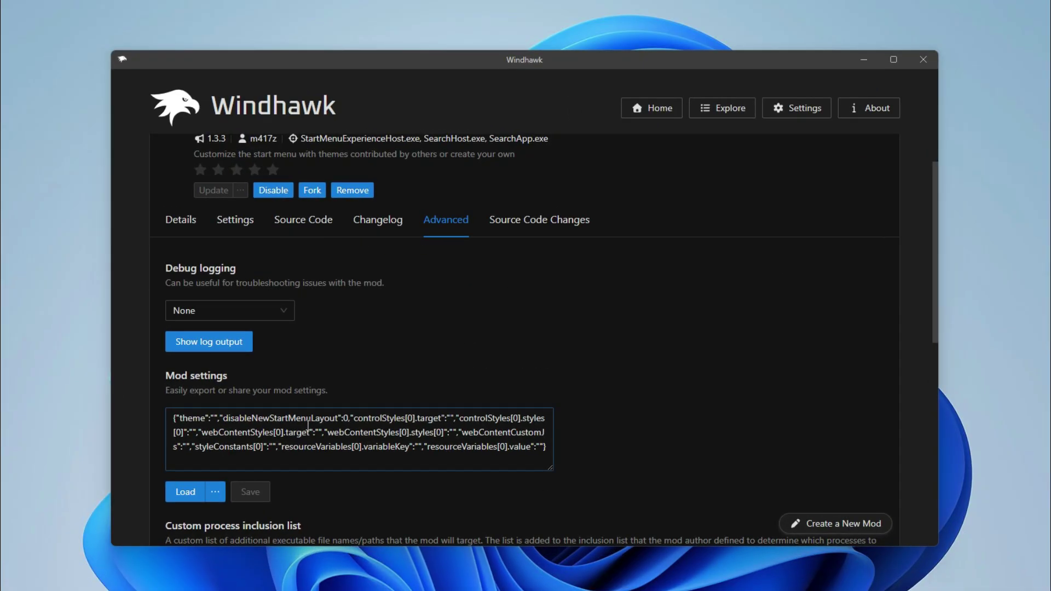
Clear the Mod settings box and copy the whole Start Menu script from Notepad
left_click(307, 425)
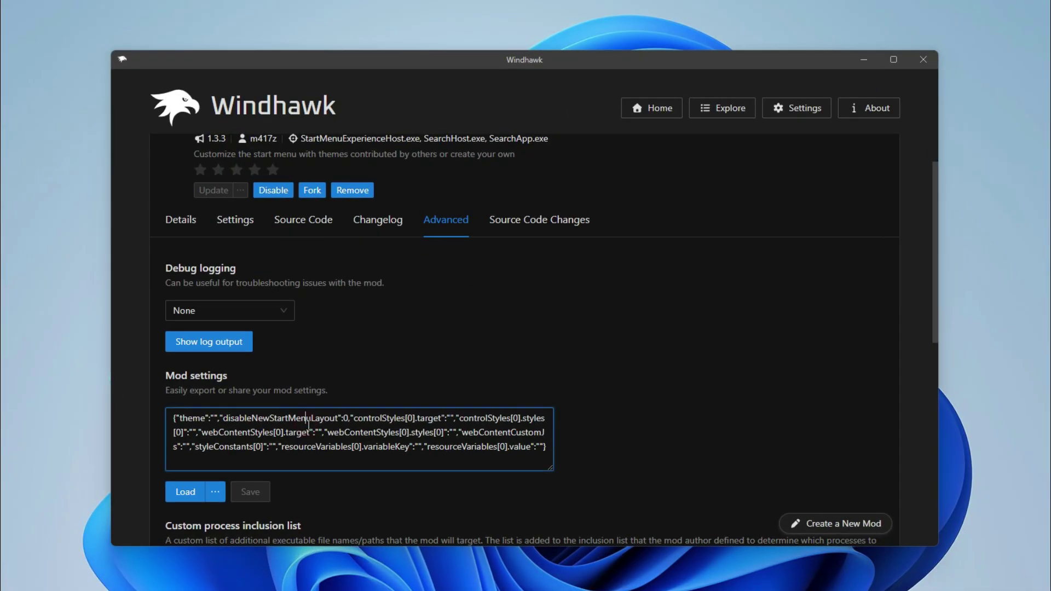
key("ctrl+a")
key("Delete")
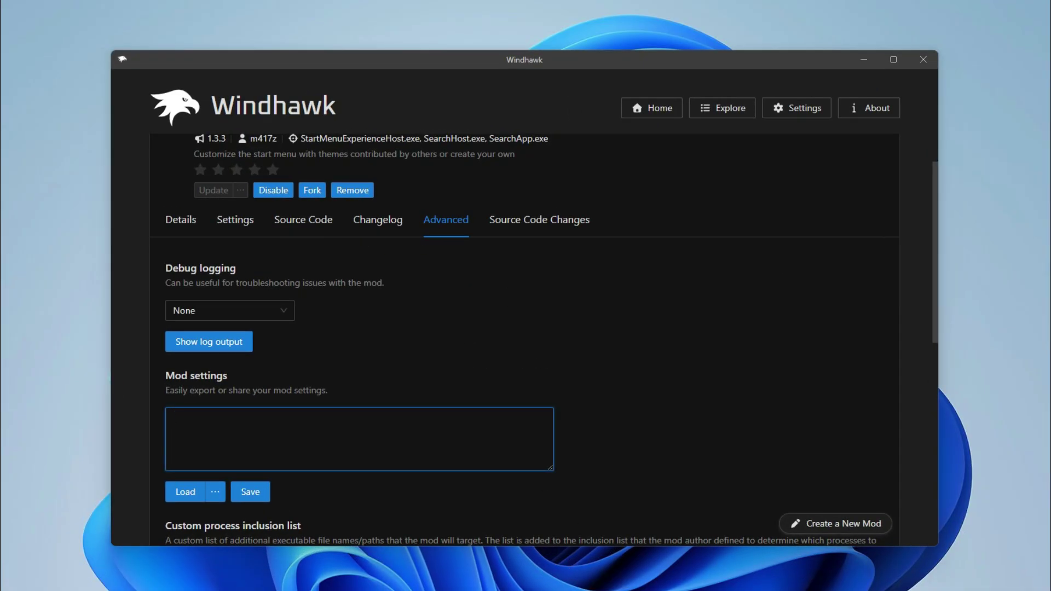
key("alt+Tab")
double_click(378, 286)
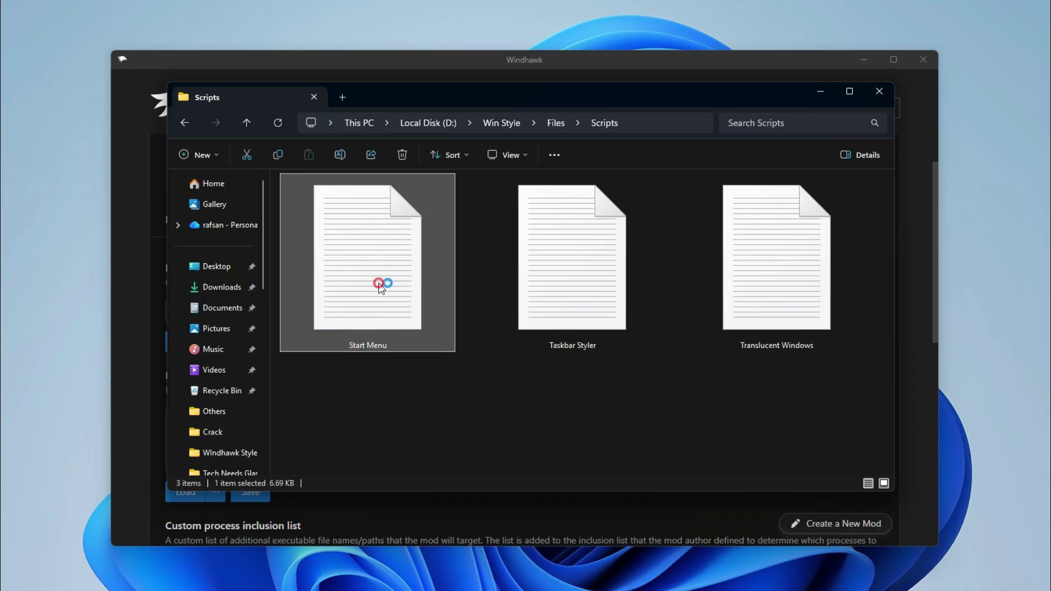
key("ctrl+a")
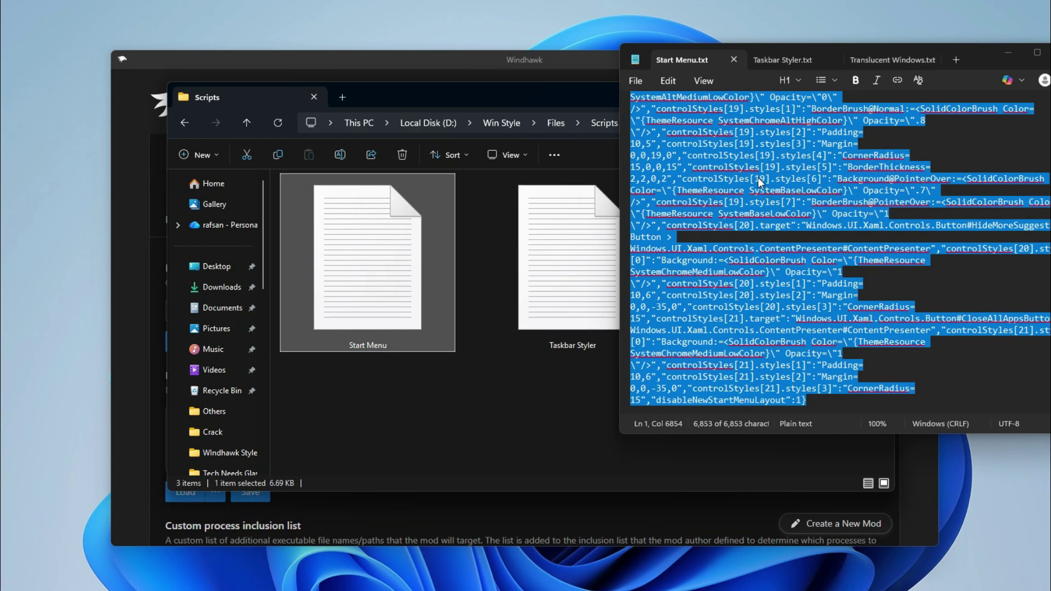
right_click(760, 182)
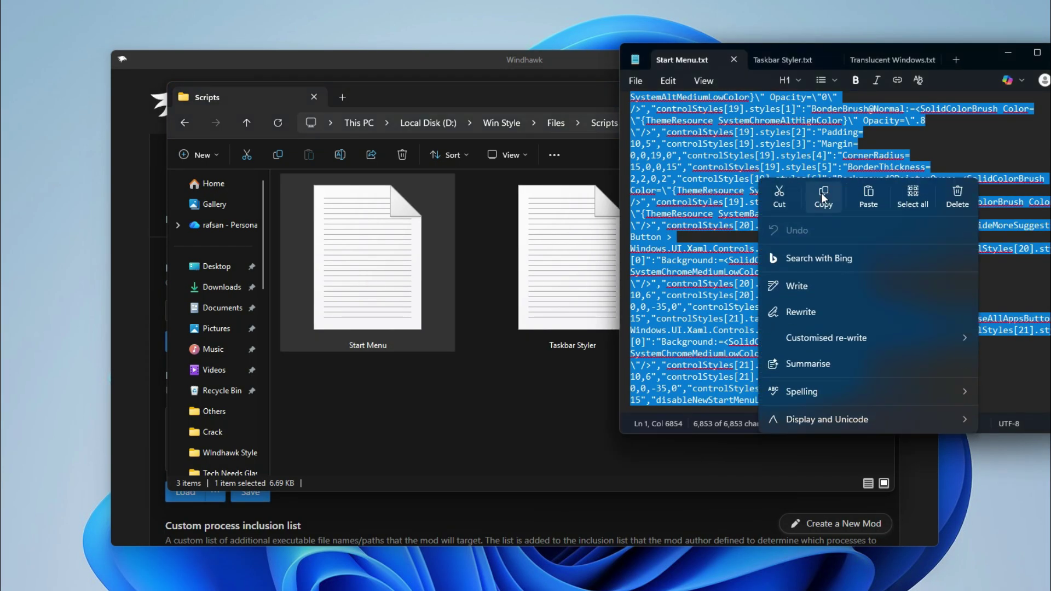
left_click(824, 197)
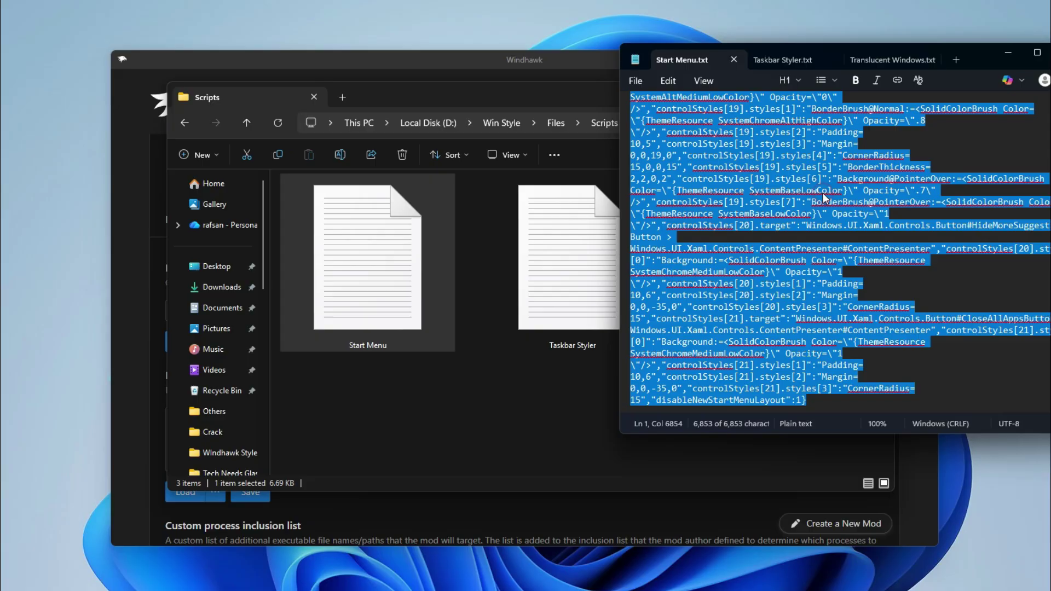
Paste the Start Menu script into Mod settings, save, and check the restyled Start menu
left_click(1011, 53)
left_click(810, 92)
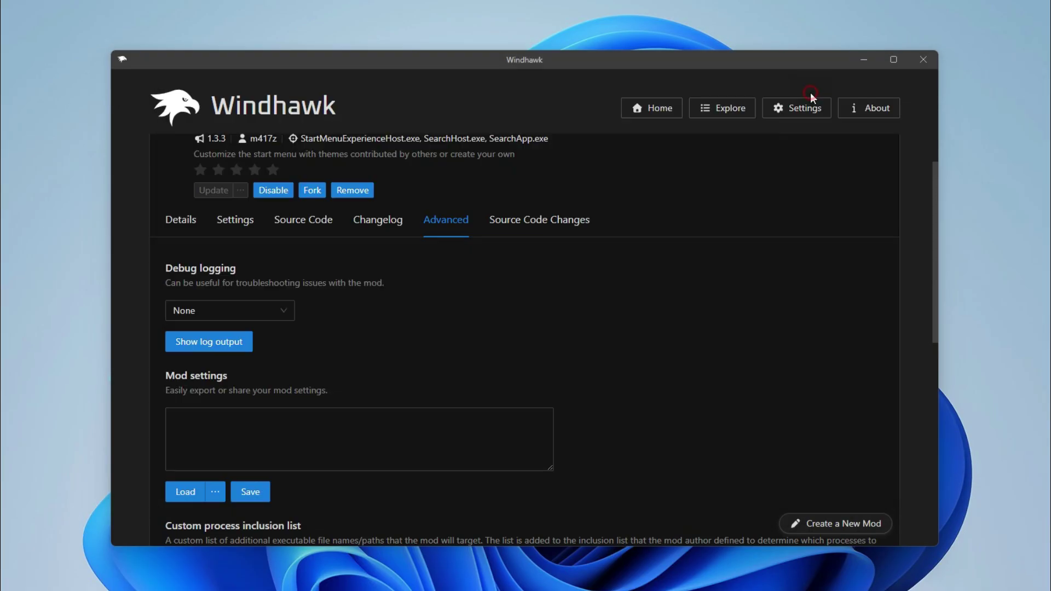
left_click(271, 429)
key("ctrl+v")
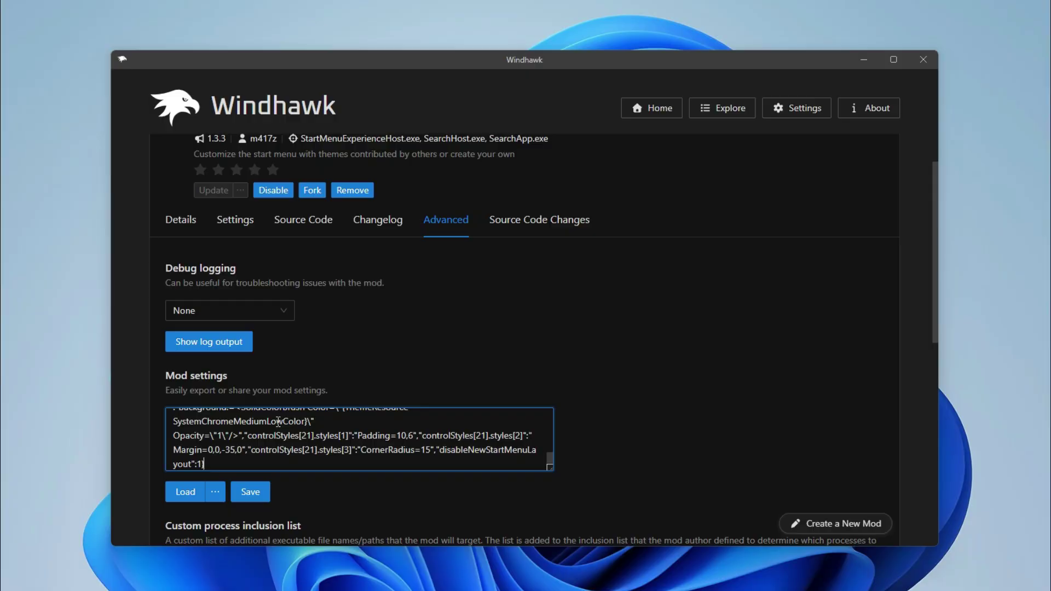
left_click(251, 493)
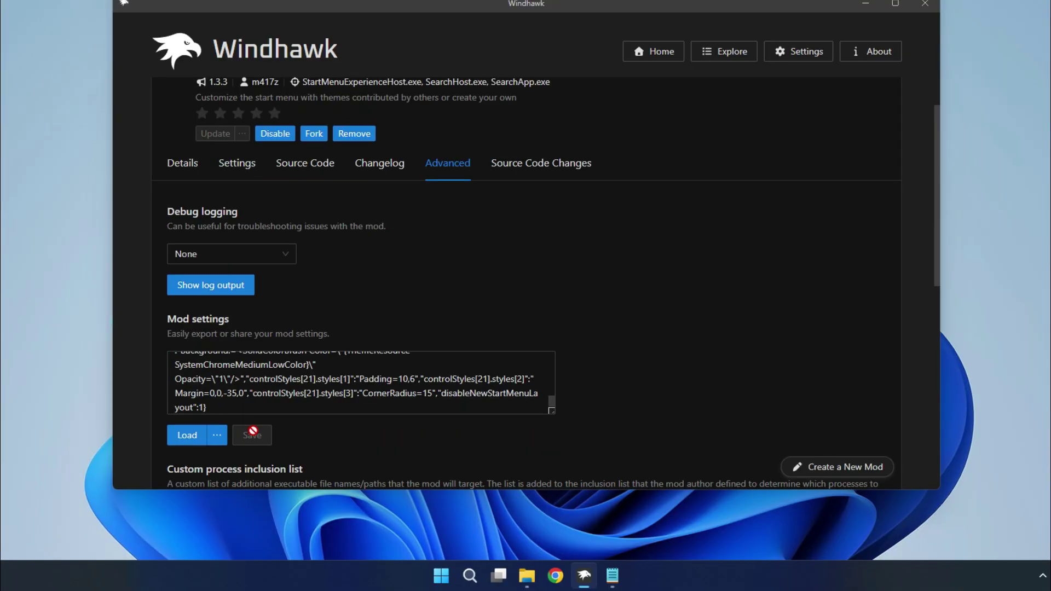
left_click(443, 575)
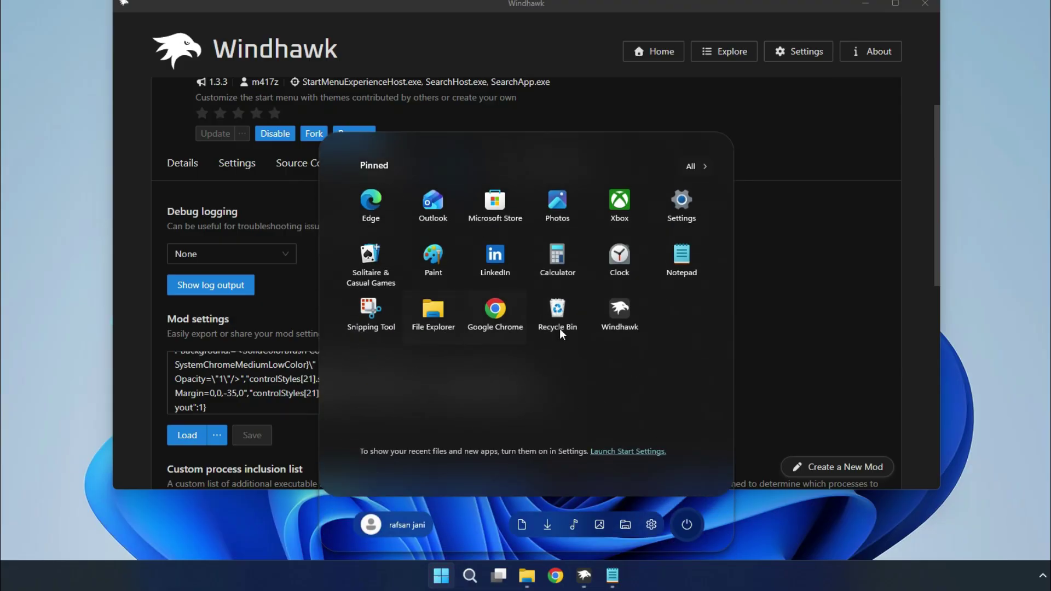
left_click(442, 570)
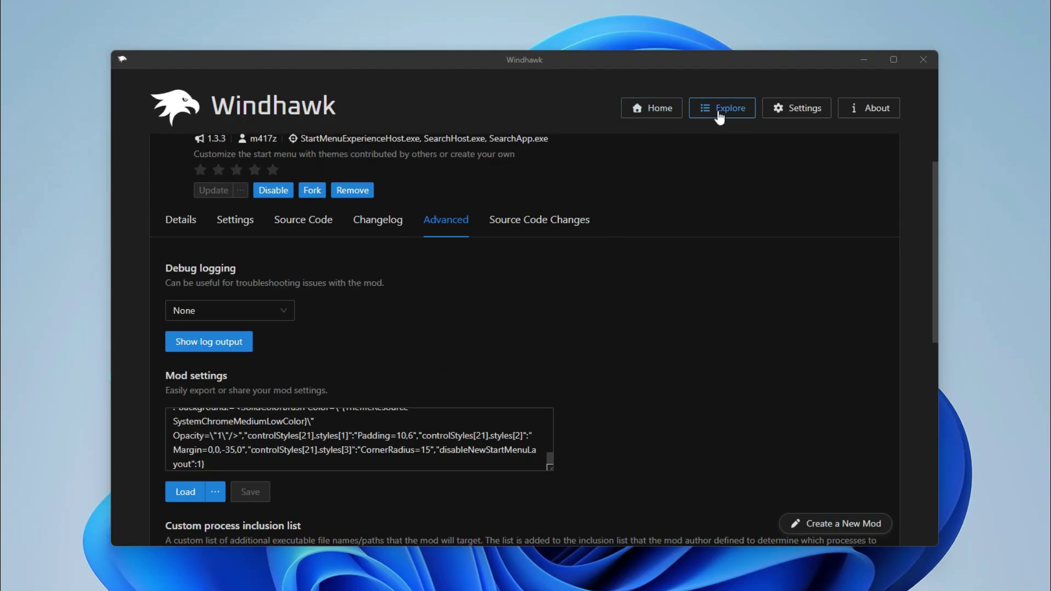
Install the Windows 11 Taskbar Styler mod from the Explore catalogue, accepting the risk
left_click(719, 55)
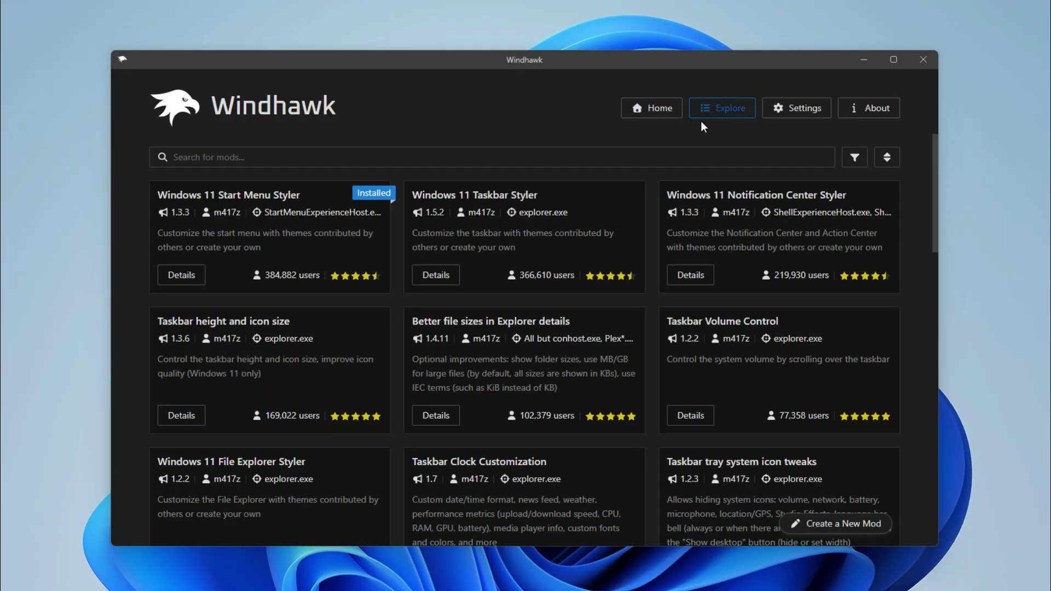
left_click(437, 275)
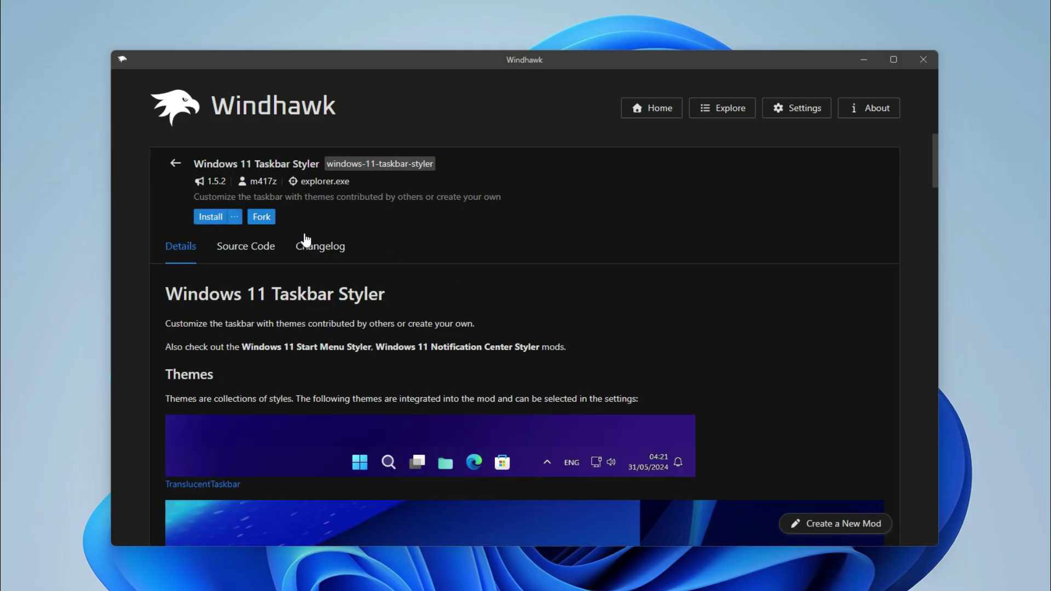
left_click(206, 220)
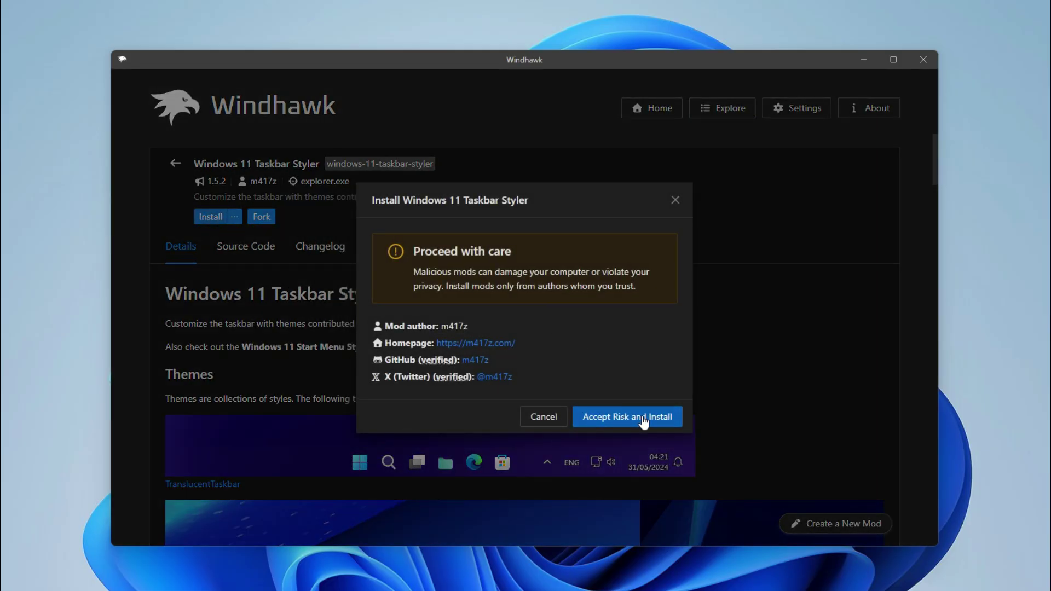
left_click(639, 418)
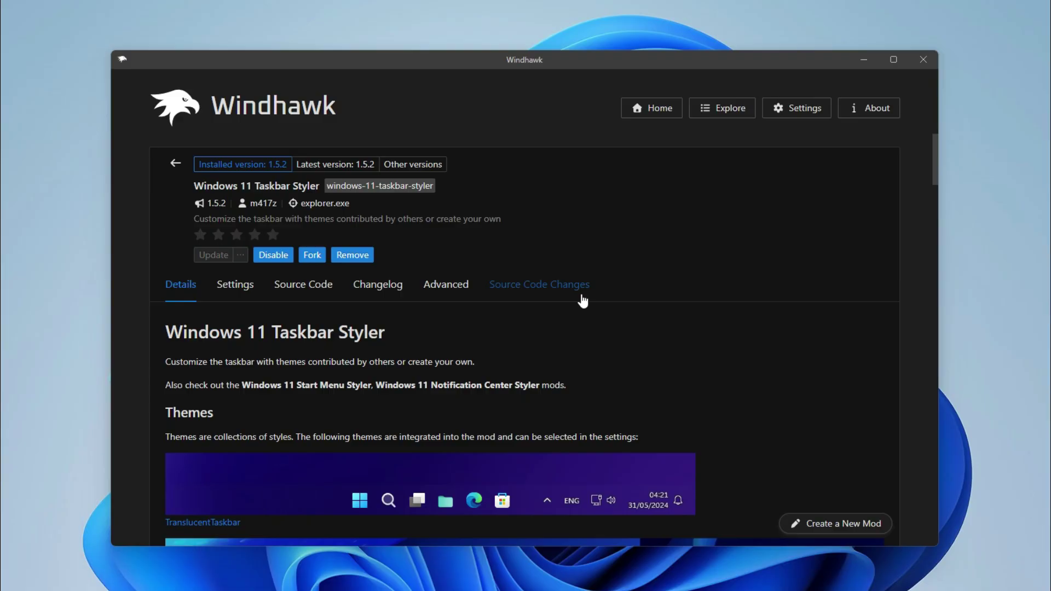
Clear the Taskbar Styler's Advanced Mod settings box and copy the Taskbar Styler script text
left_click(447, 291)
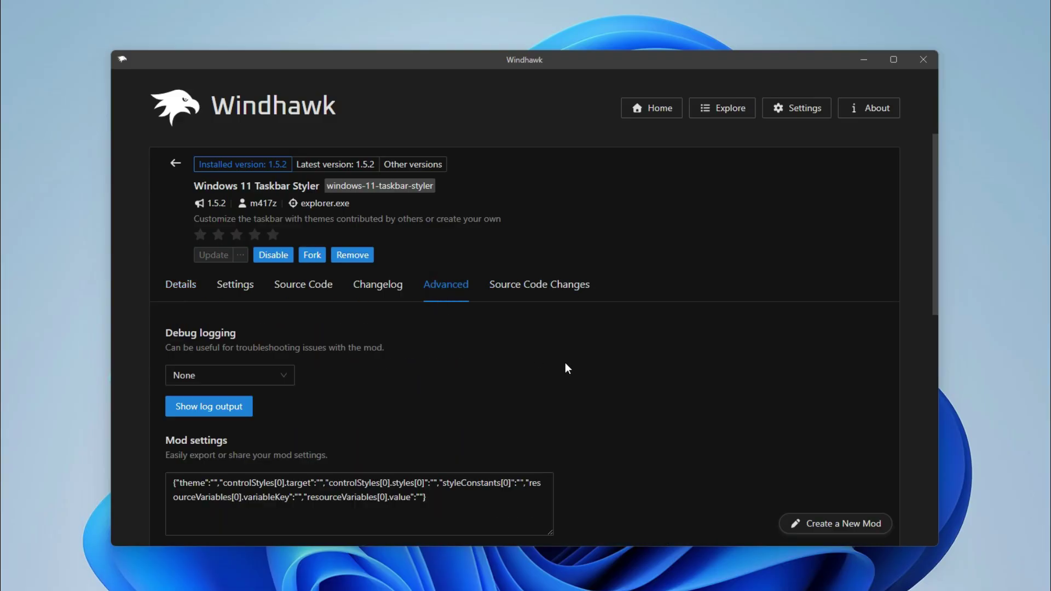
scroll(548, 364, "down", 1)
left_click(351, 425)
key("ctrl+a")
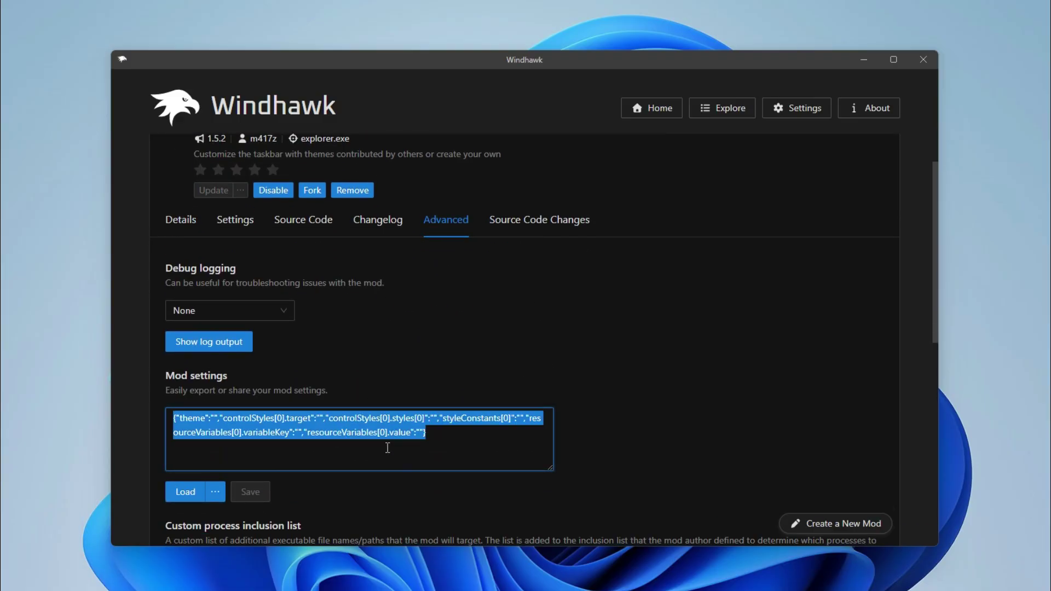
key("BackSpace")
left_click(517, 578)
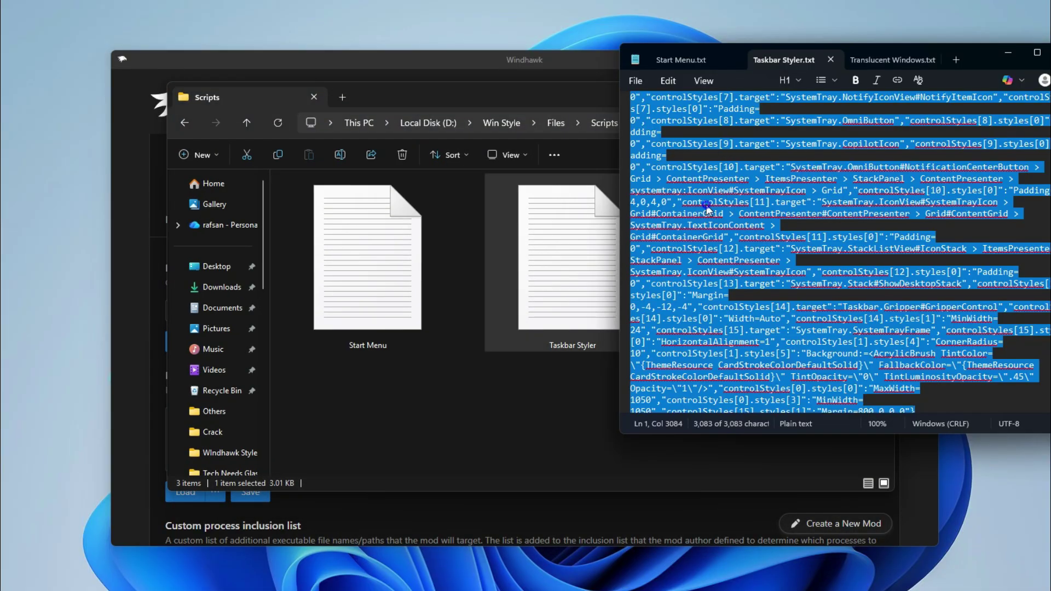
right_click(706, 209)
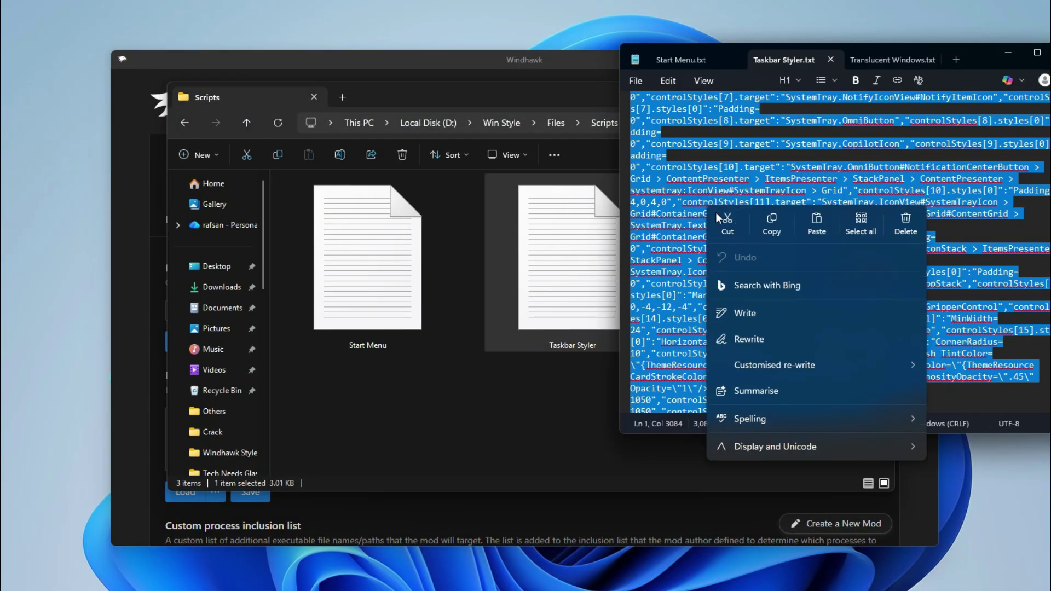
left_click(780, 226)
Paste the Taskbar Styler script into Mod settings and save it
left_click(1008, 57)
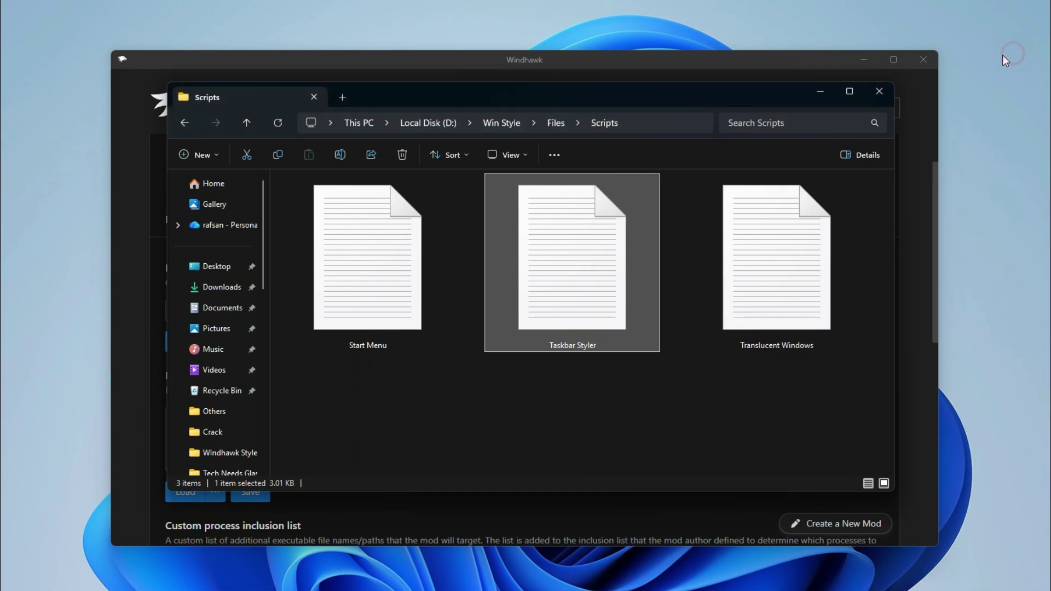
left_click(824, 90)
left_click(268, 439)
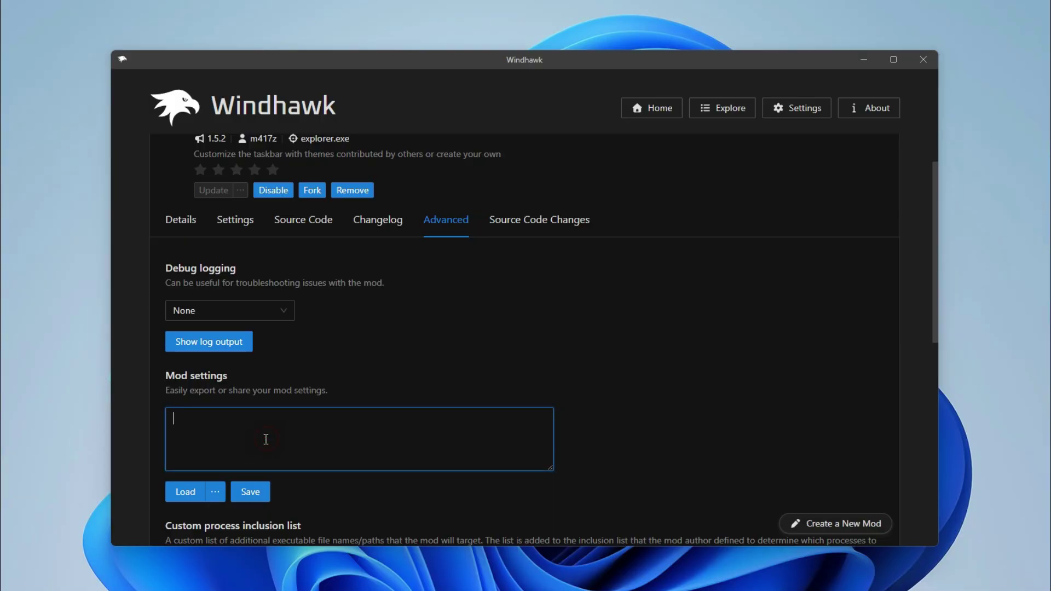
key("ctrl+v")
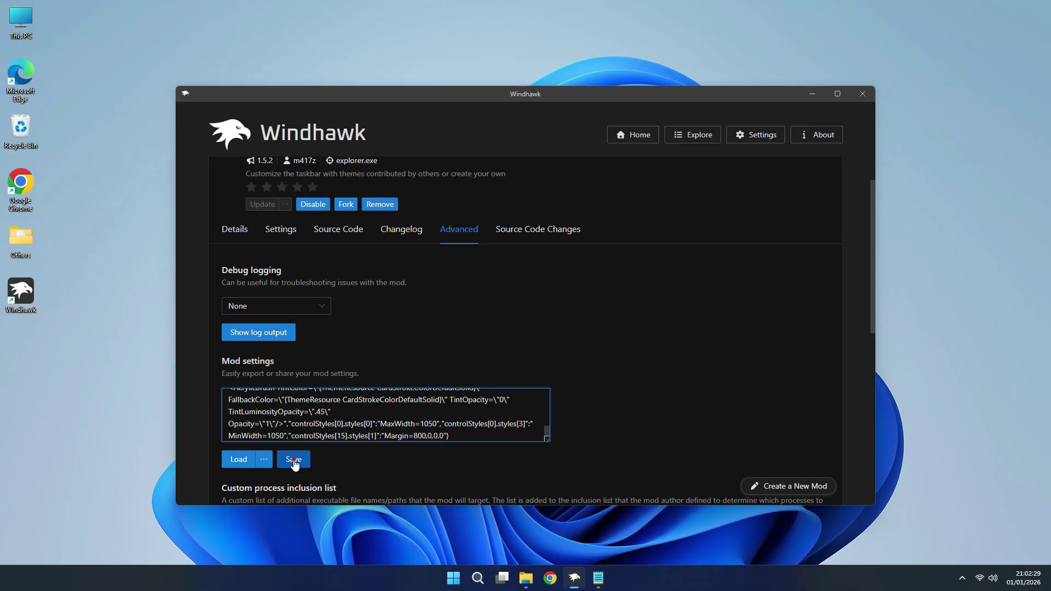
left_click(250, 492)
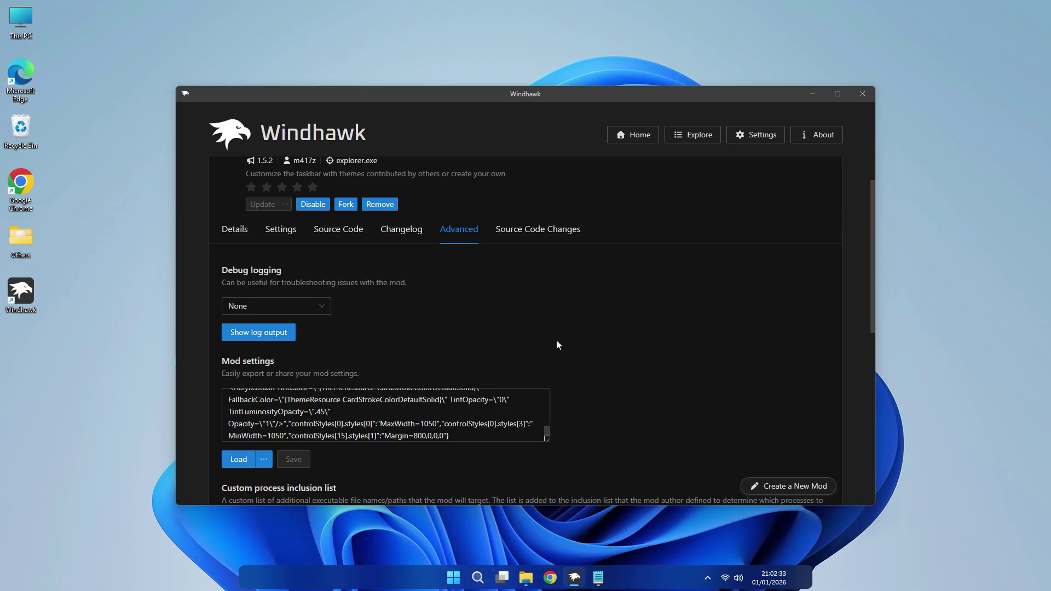
Search 'translu' and install the Translucent Windows mod 1.6.3, accepting the risk
left_click(695, 134)
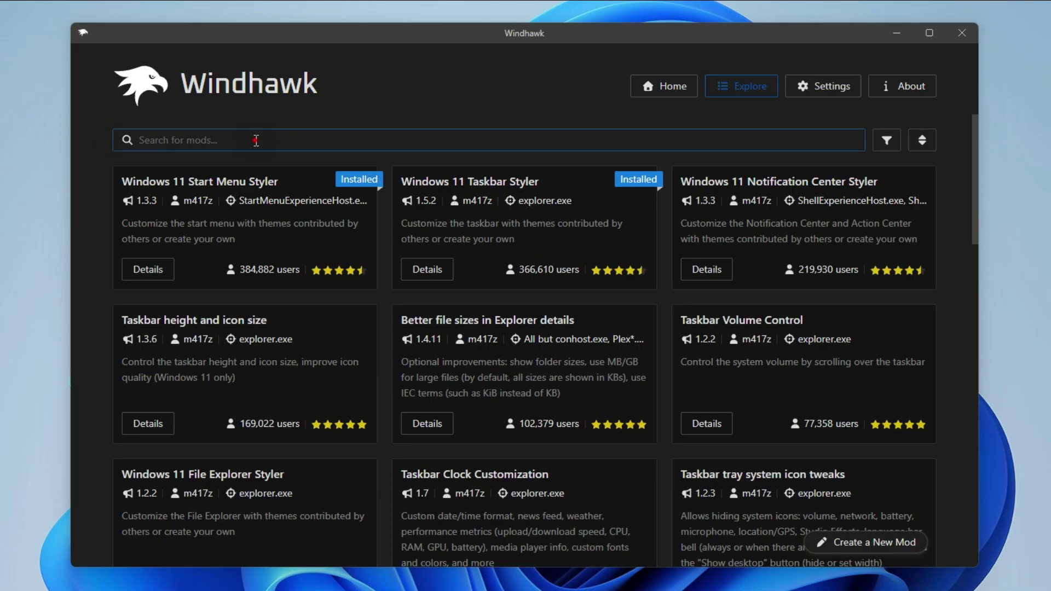
left_click(256, 141)
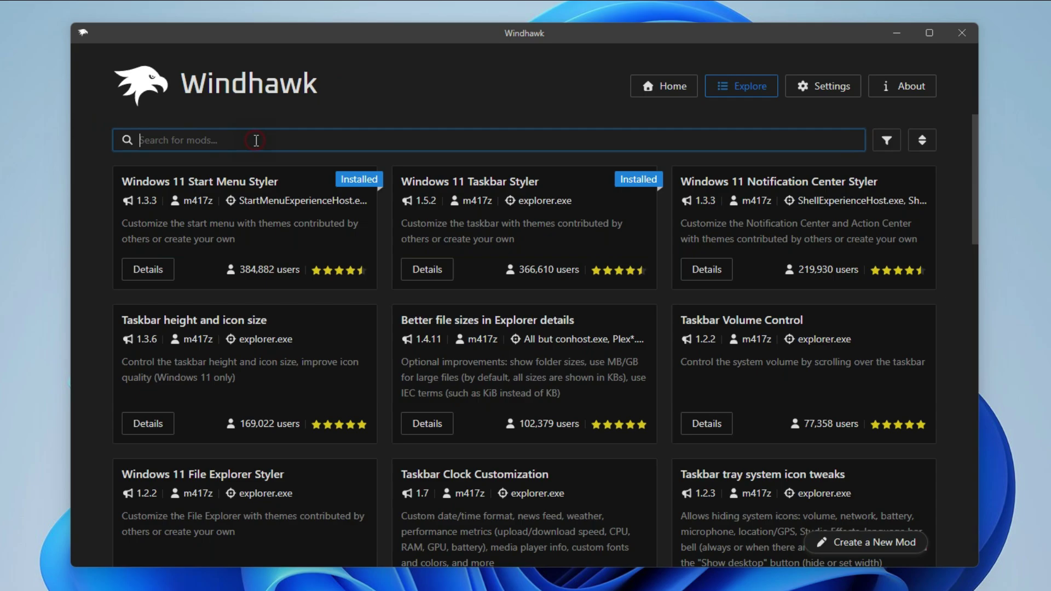
type("translu")
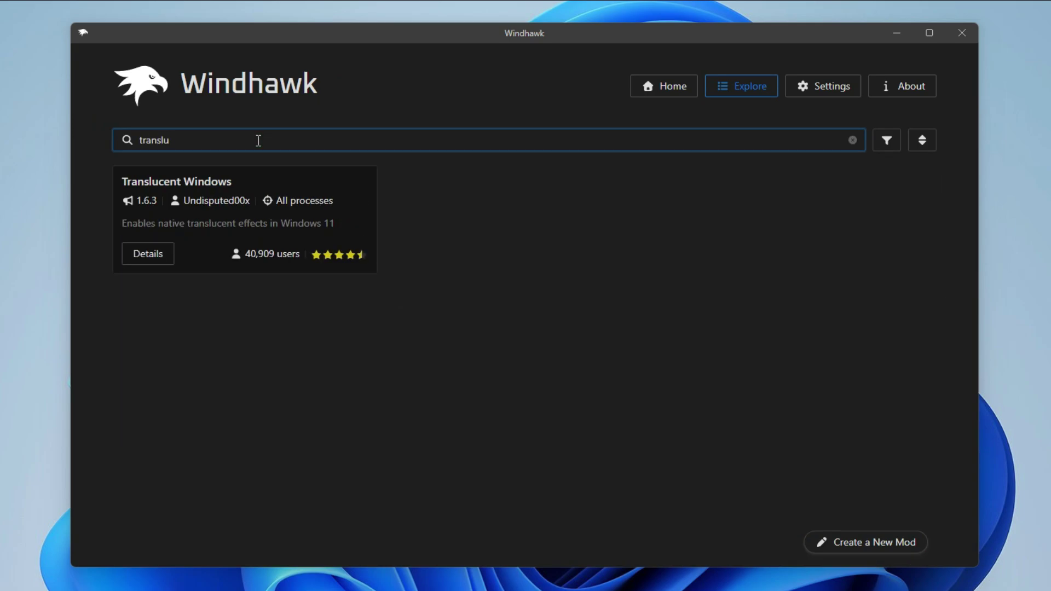
left_click(155, 255)
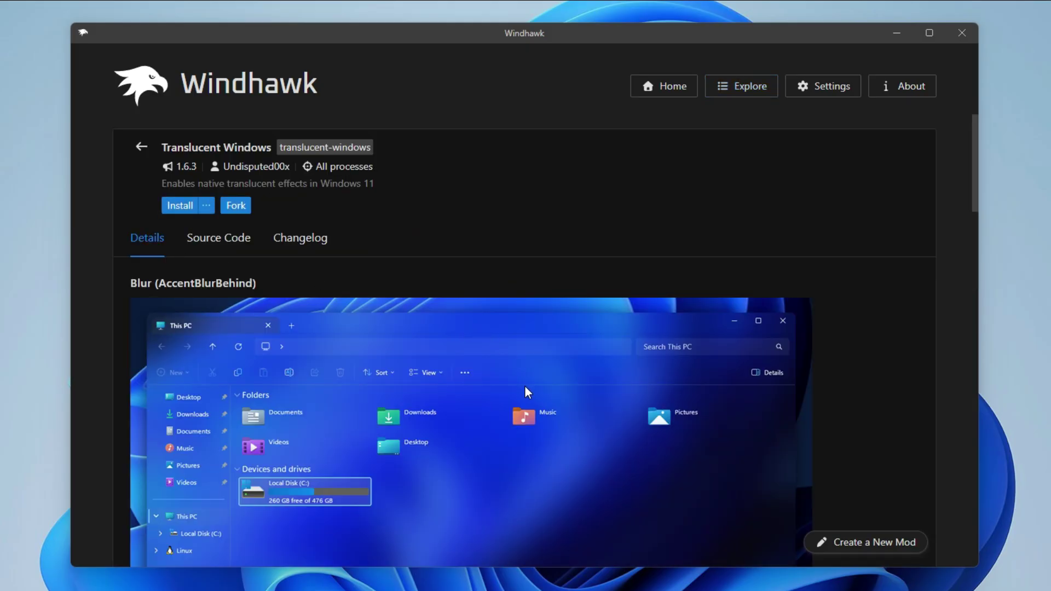
key("super+e")
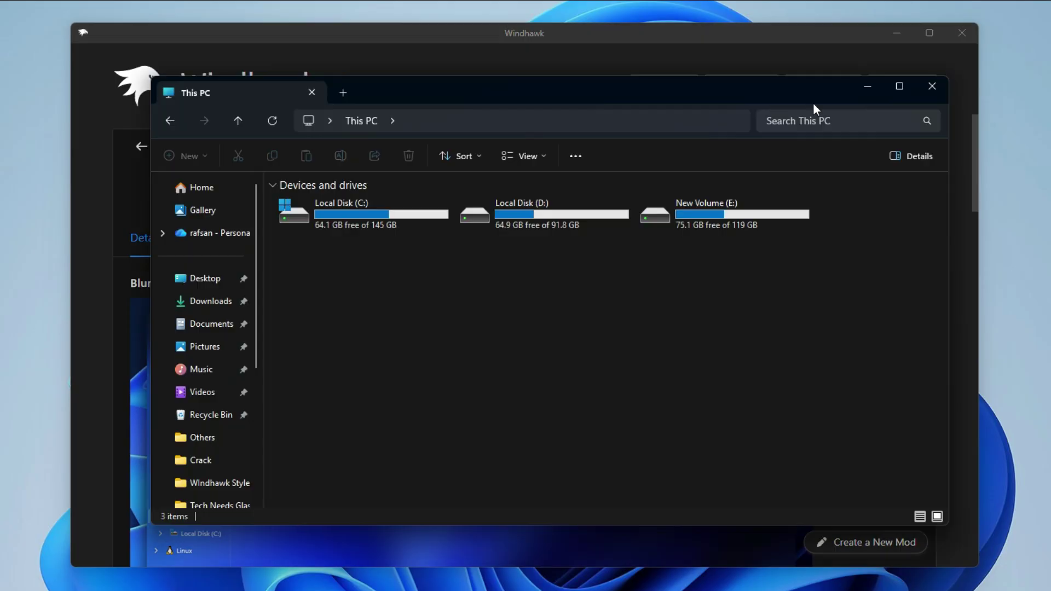
left_click(868, 87)
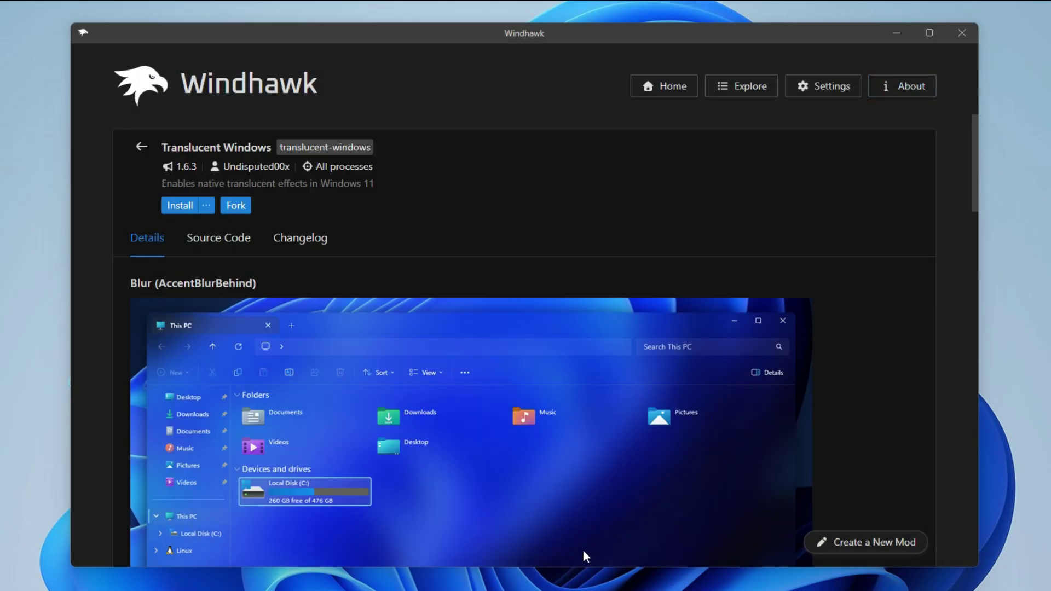
left_click(181, 207)
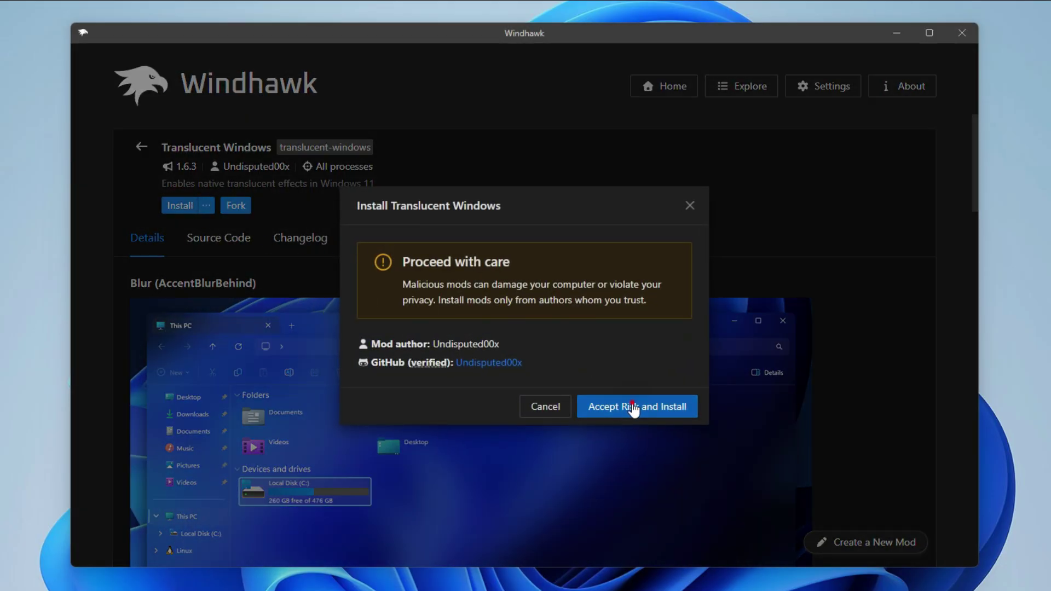
left_click(634, 409)
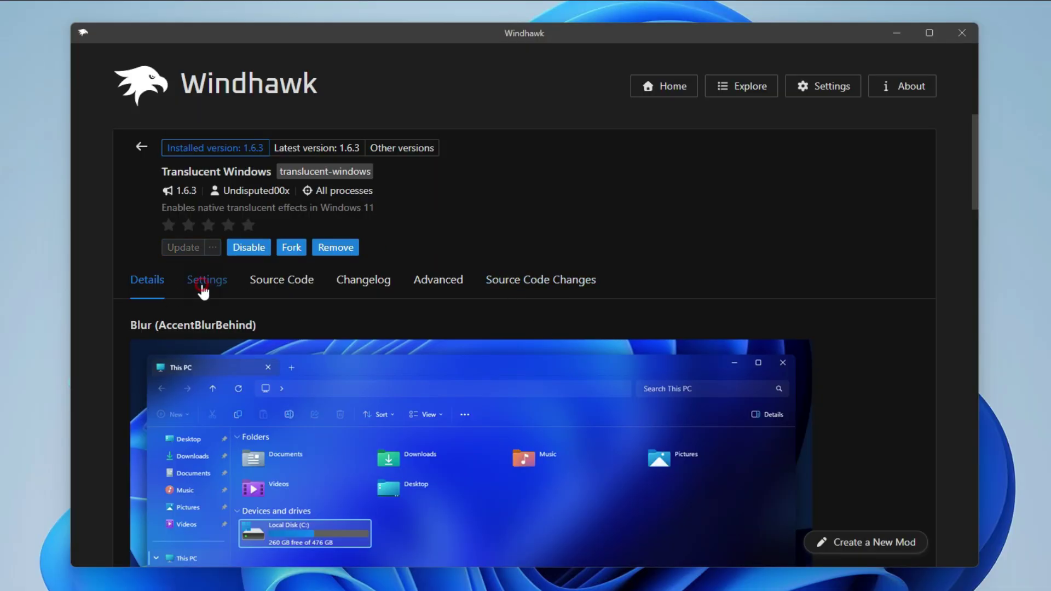
Set the Translucent Windows Effects option to Acrylic (SystemBackdrop) and save the settings
left_click(206, 281)
scroll(250, 397, "down", 5)
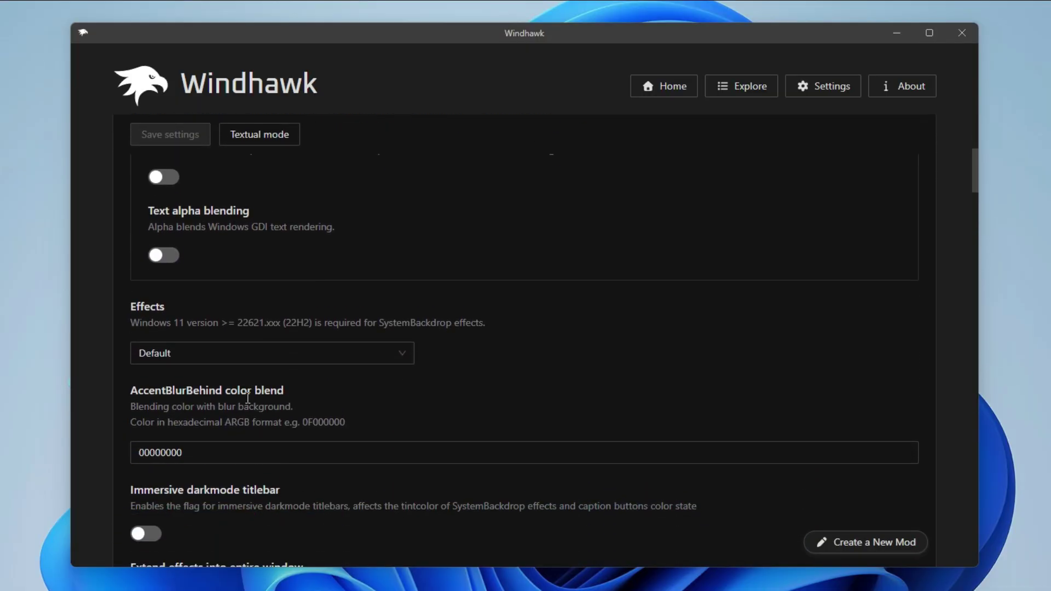
left_click(269, 350)
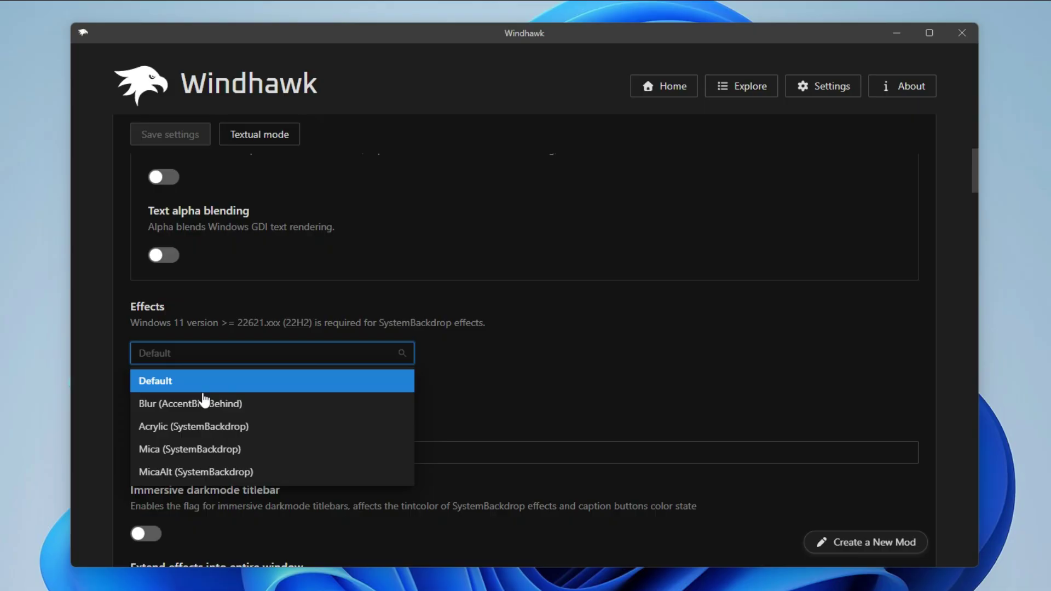
left_click(216, 429)
scroll(293, 300, "up", 5)
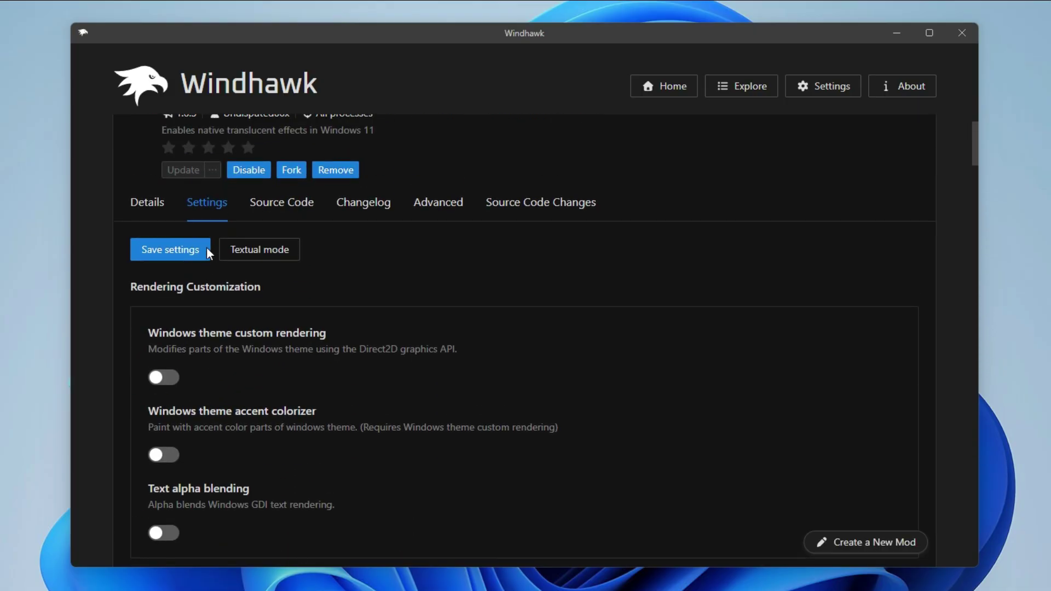
left_click(181, 269)
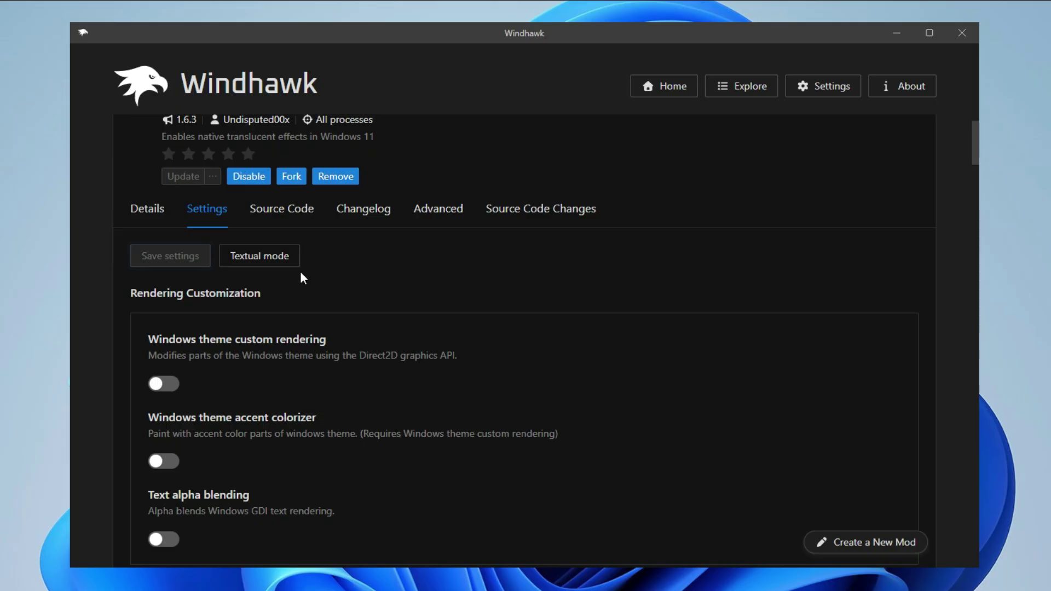
Clear the existing text in the Translucent Windows Advanced Mod settings box
left_click(430, 218)
scroll(368, 355, "down", 1)
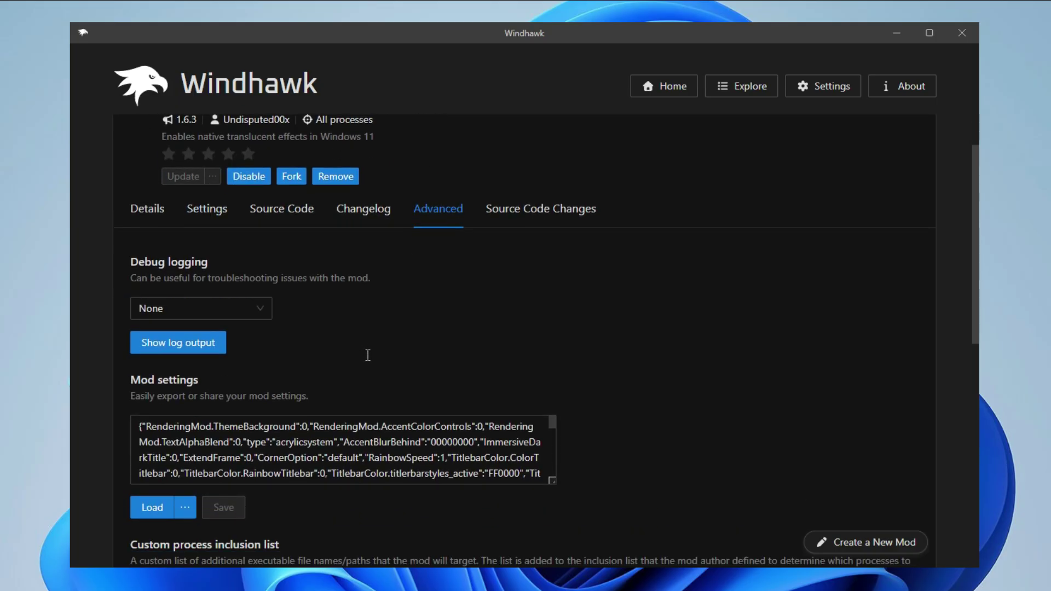
scroll(368, 355, "down", 1)
left_click(334, 377)
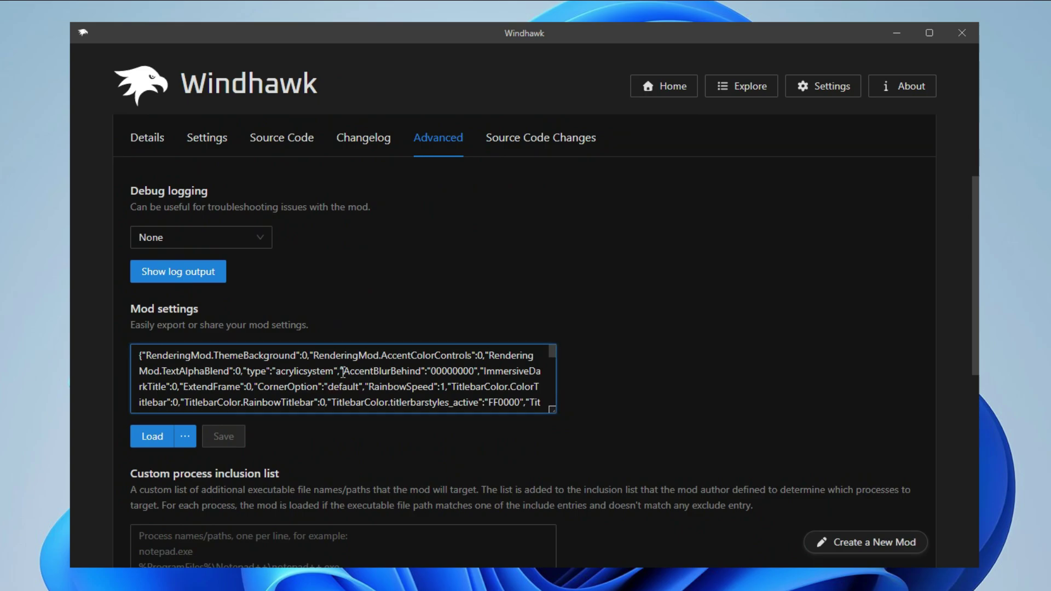
key("ctrl+a")
key("Delete")
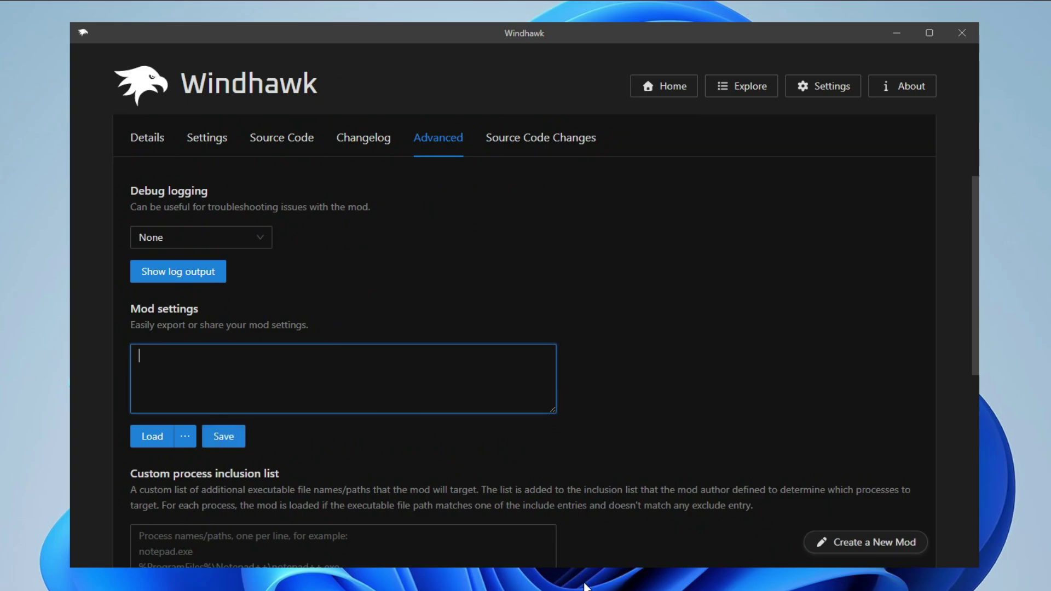
Copy all the JSON from Translucent Windows.txt and close the file
left_click(450, 570)
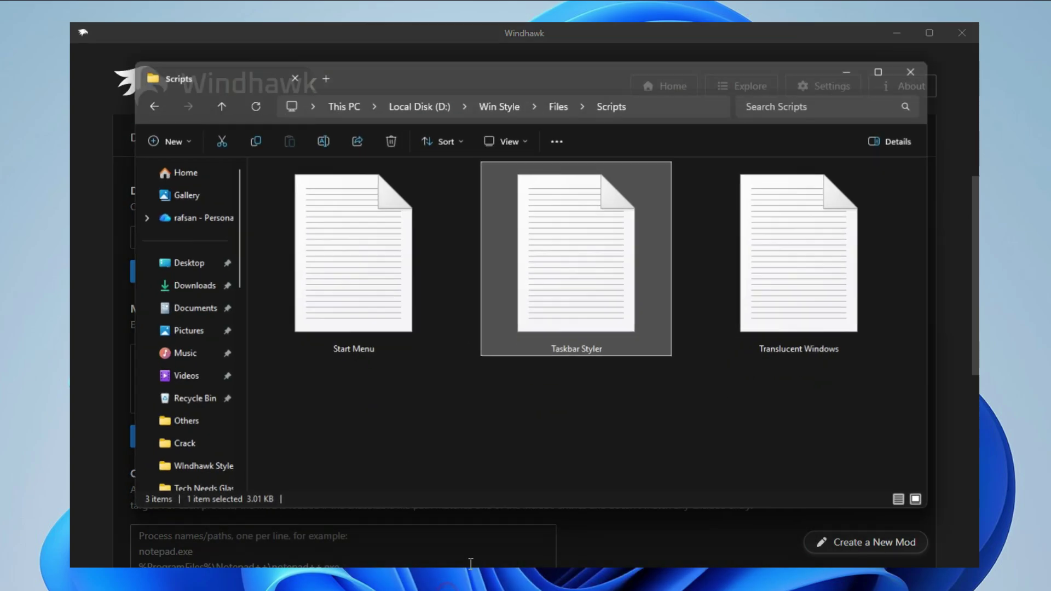
double_click(787, 294)
key("ctrl+a")
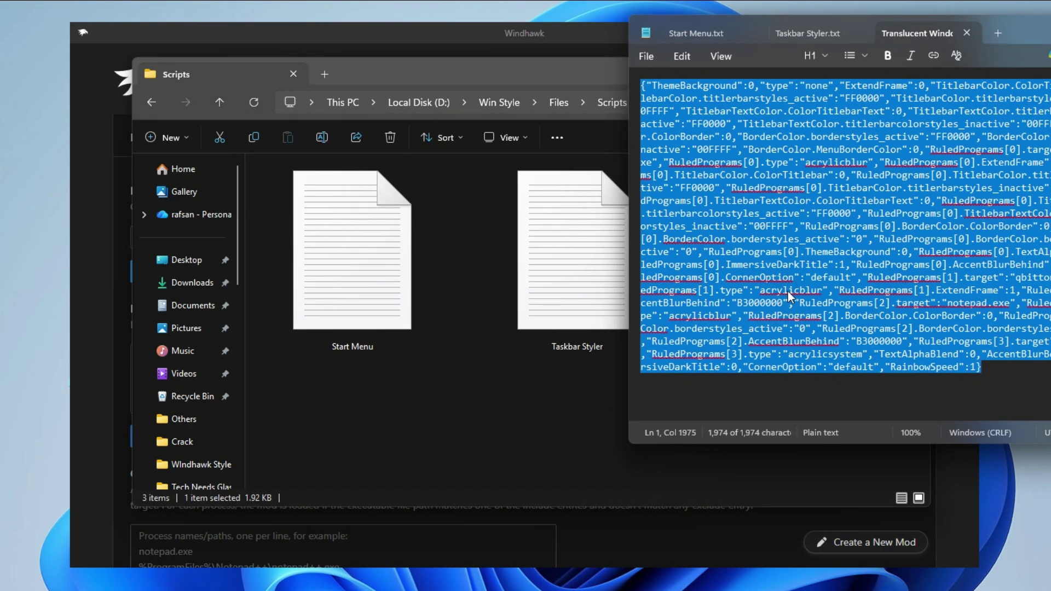
right_click(790, 165)
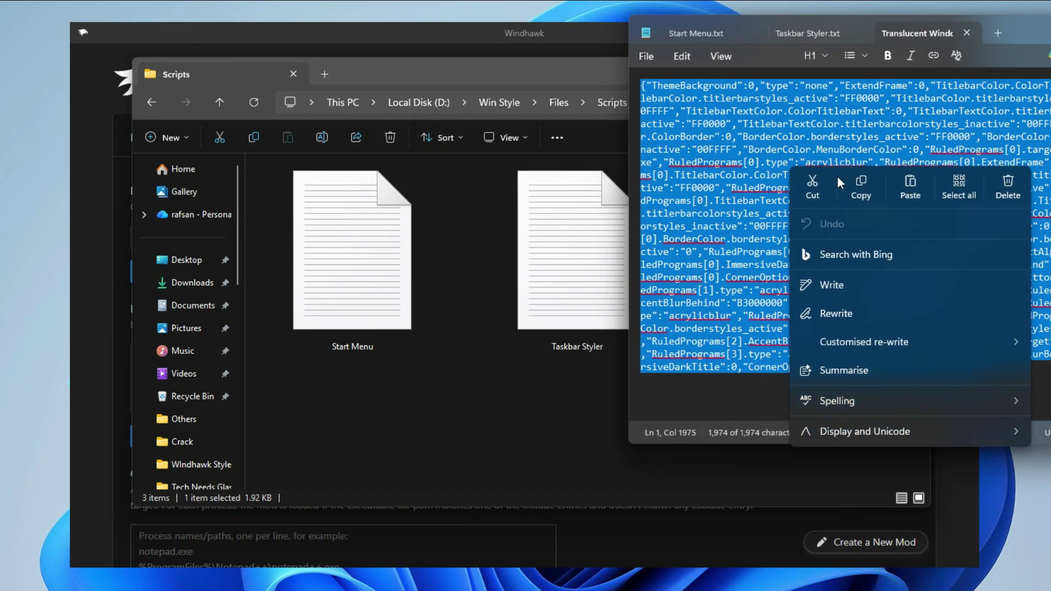
left_click(861, 185)
key("alt+F4")
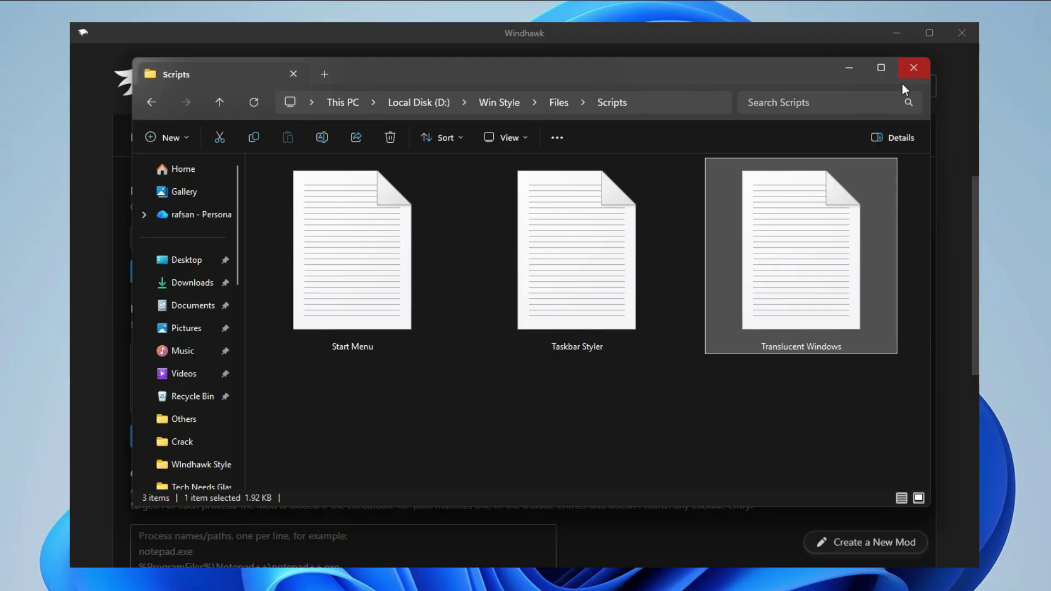
left_click(846, 70)
Paste the JSON into Mod settings, save, and check This PC's translucent background
left_click(290, 374)
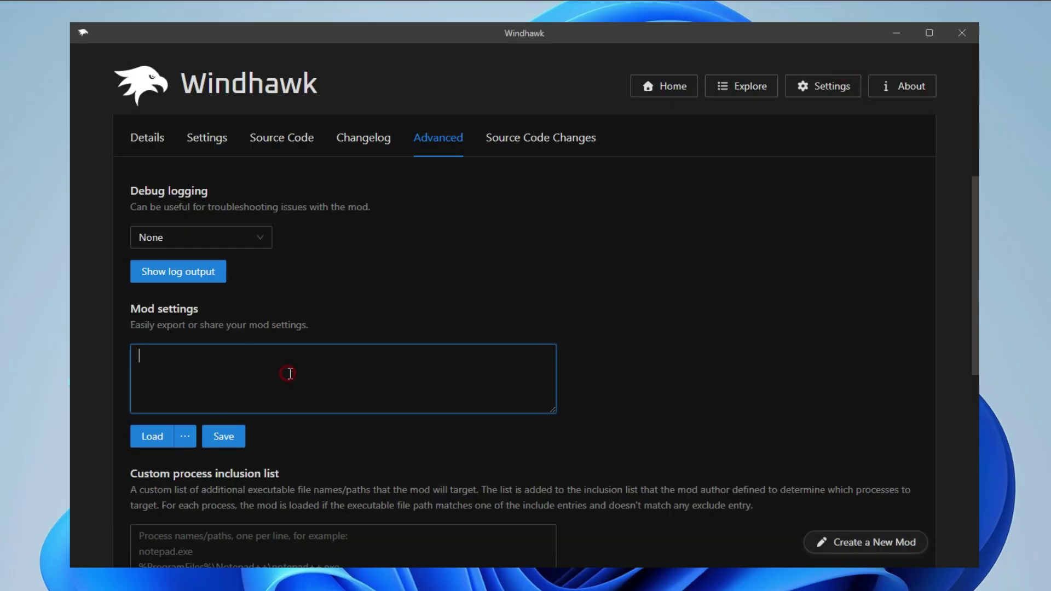
key("ctrl+v")
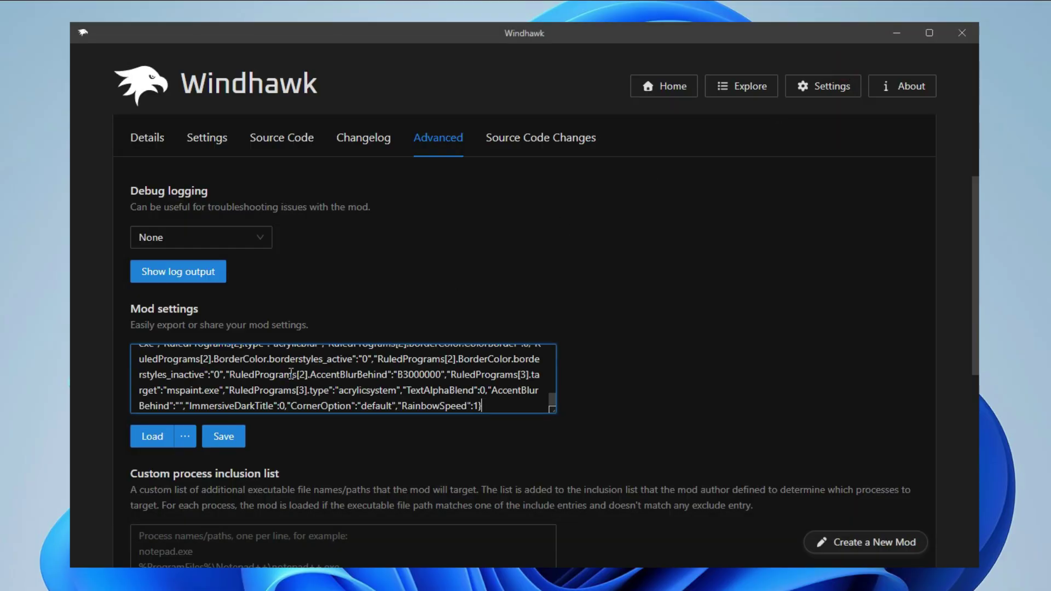
left_click(222, 438)
left_click(225, 438)
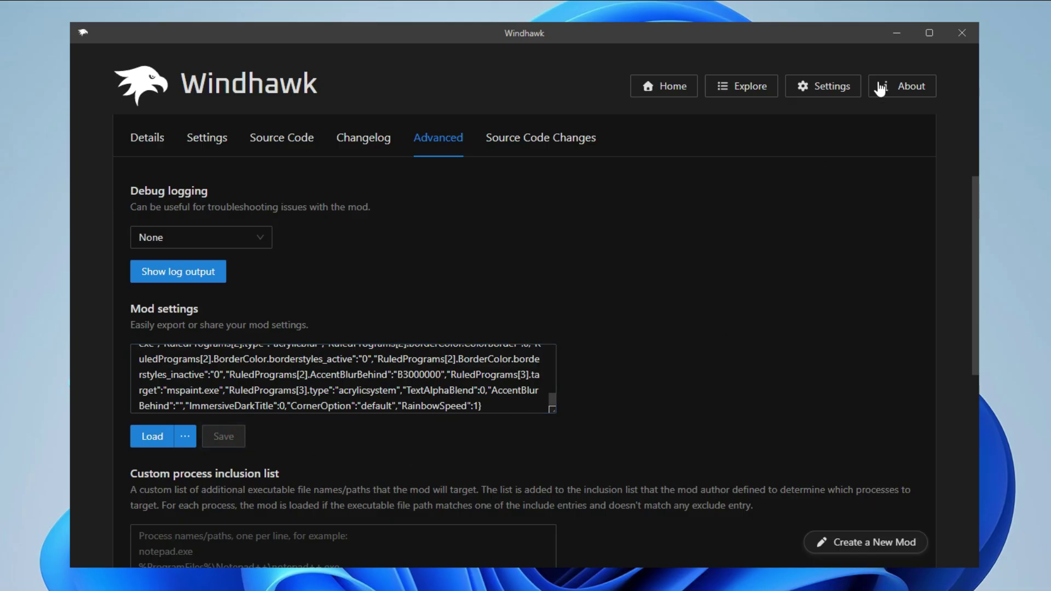
left_click(896, 34)
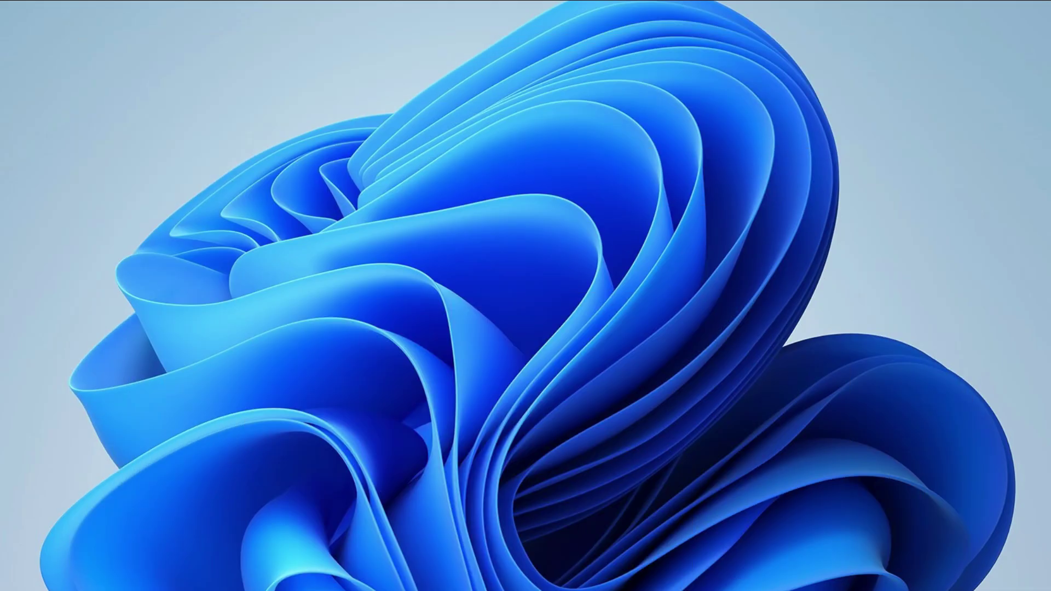
mouse_move(525, 580)
left_click(580, 547)
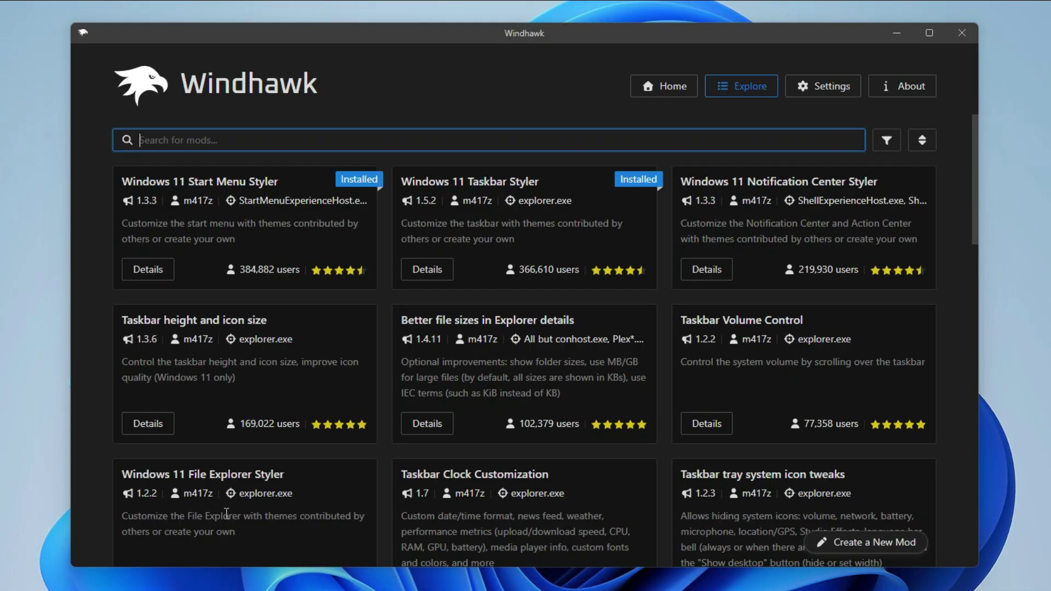
Install the Windows 11 File Explorer Styler mod, accepting the risk
scroll(226, 513, "down", 3)
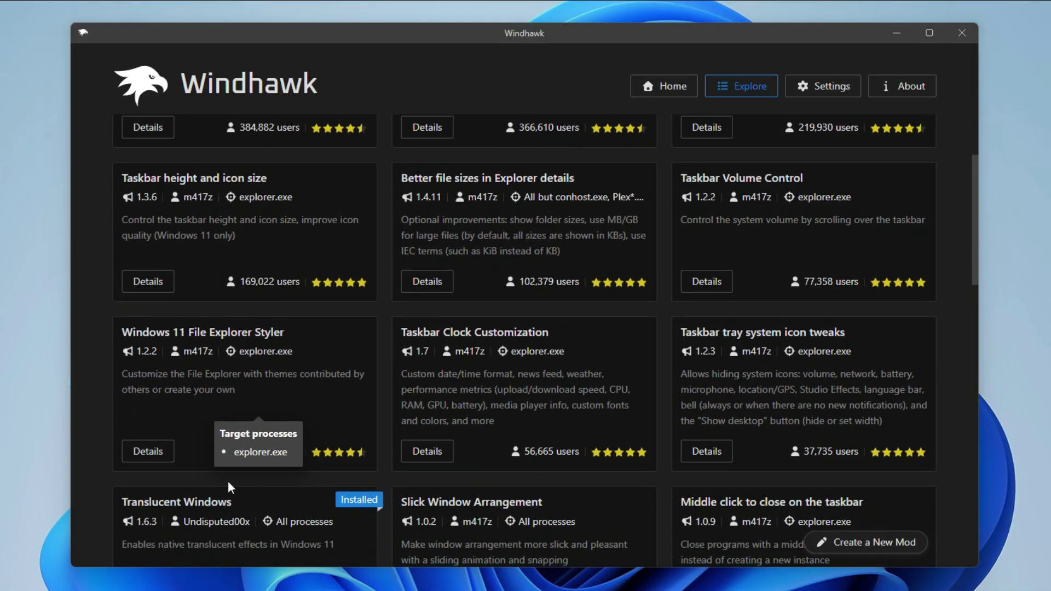
left_click(147, 449)
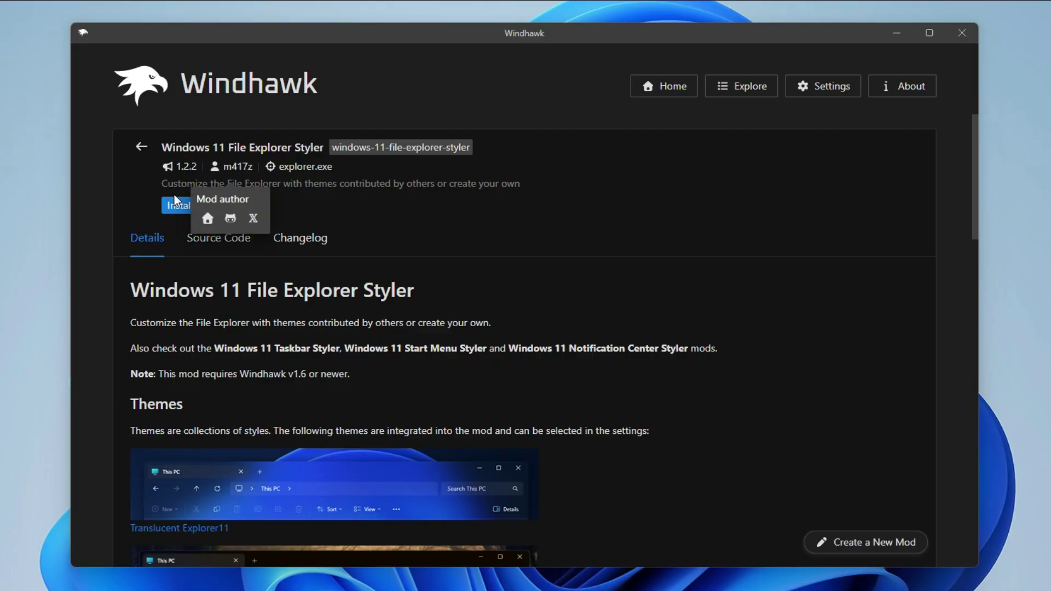
left_click(175, 201)
left_click(664, 431)
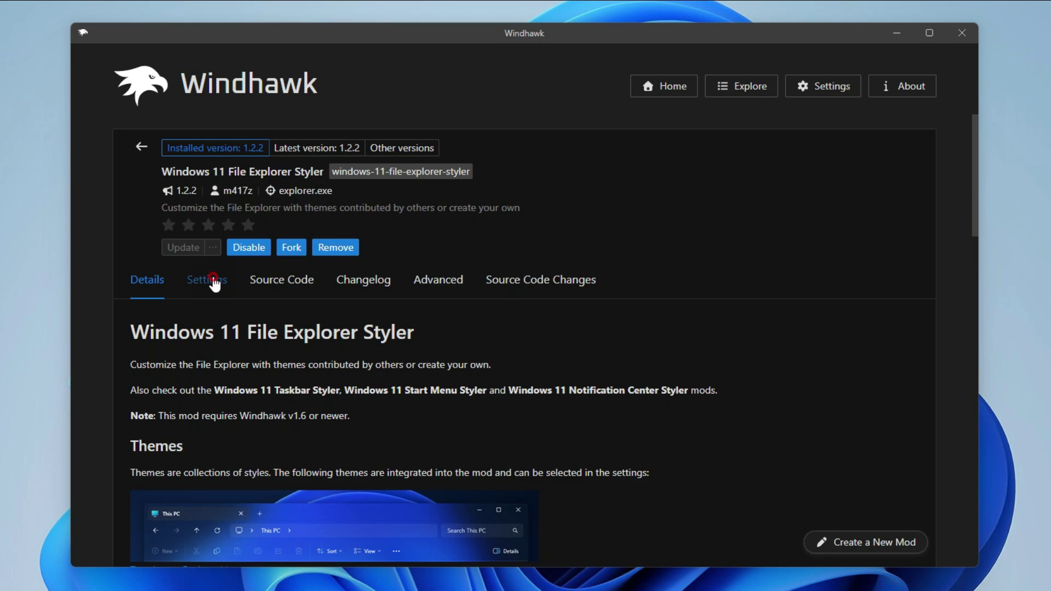
Set the File Explorer Styler Theme to MicaBar, save, and preview it in This PC
left_click(210, 279)
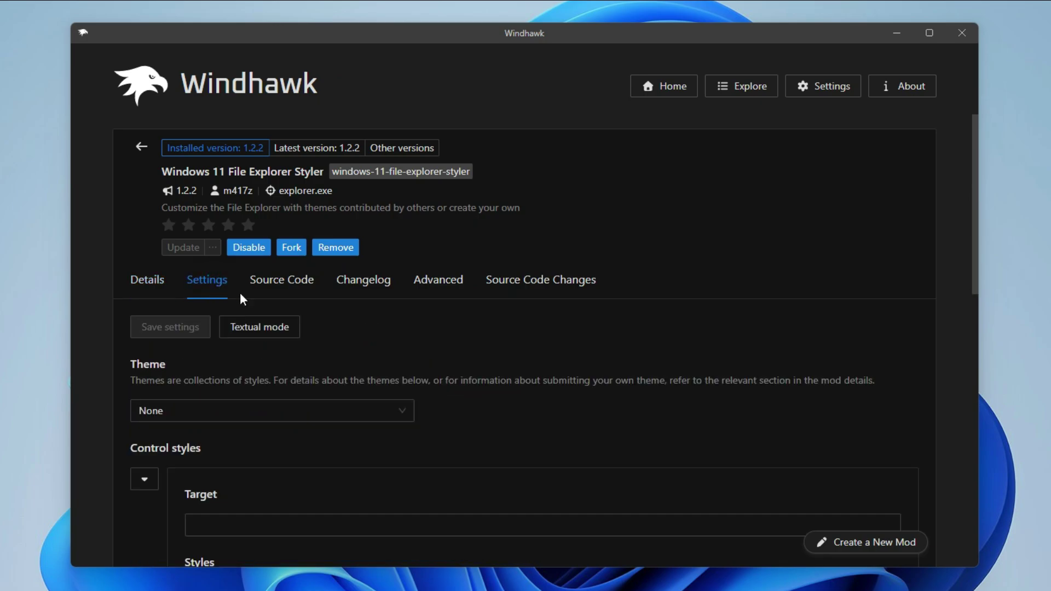
left_click(406, 411)
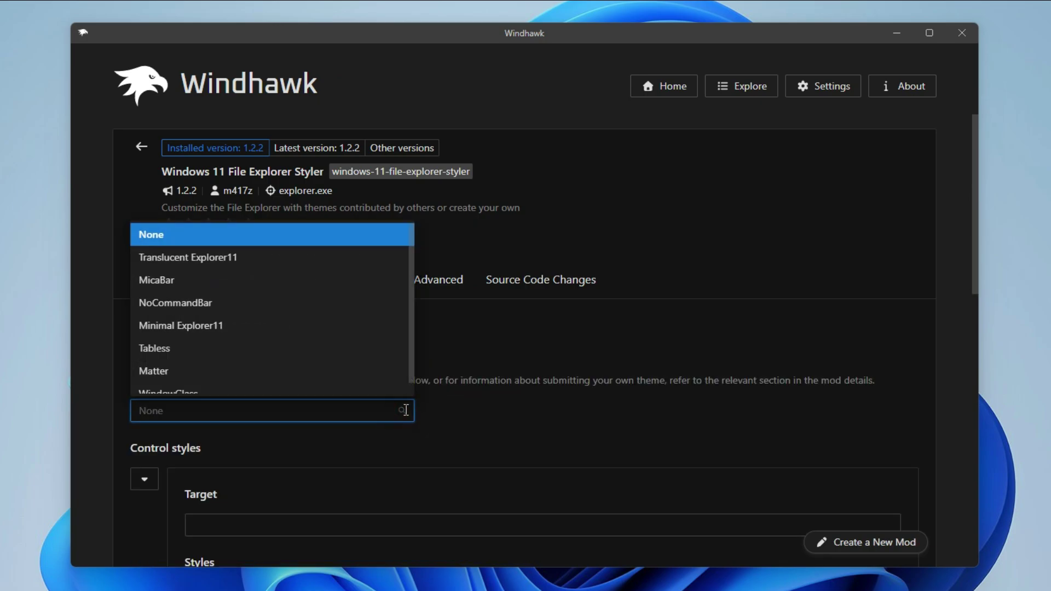
left_click(158, 282)
left_click(177, 328)
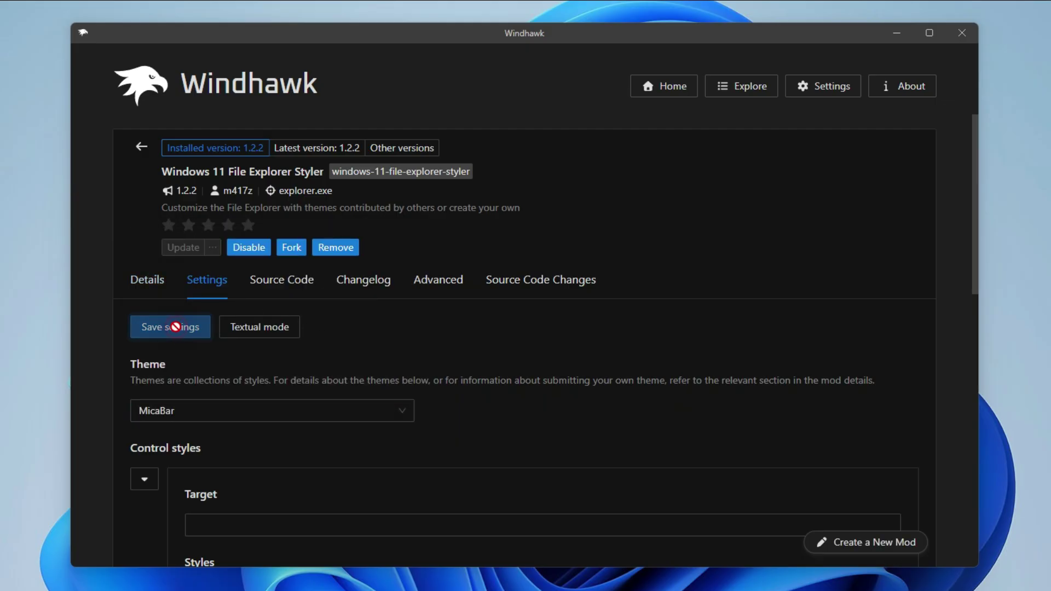
key("super+d")
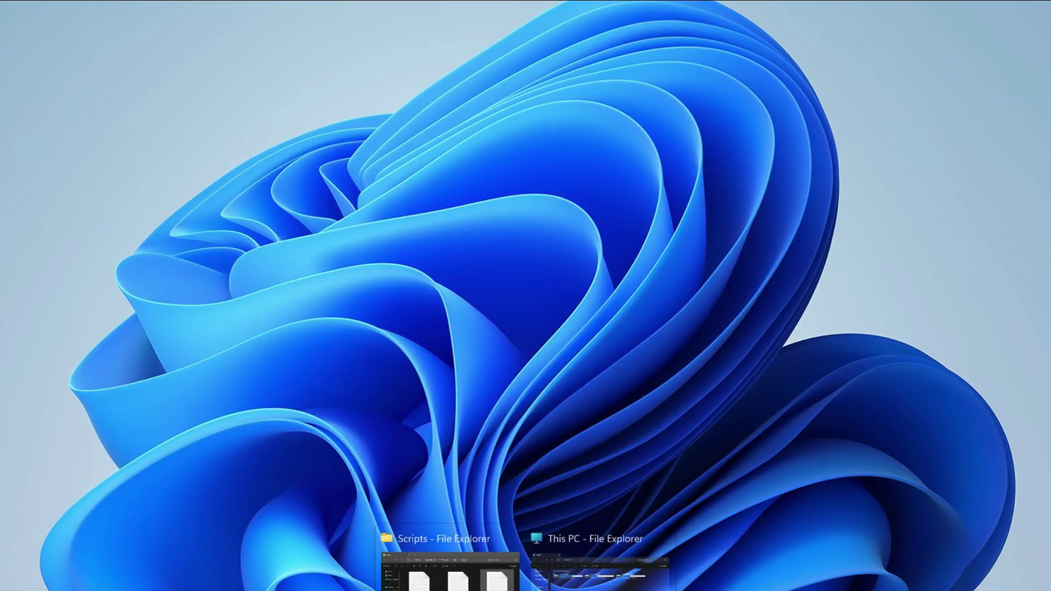
left_click(600, 564)
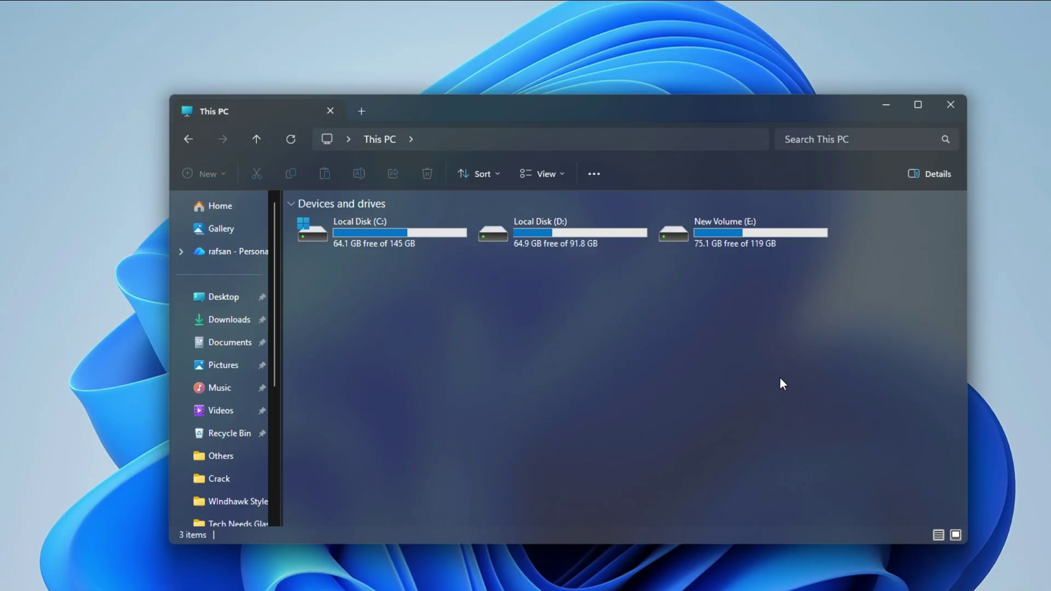
key("alt+Tab")
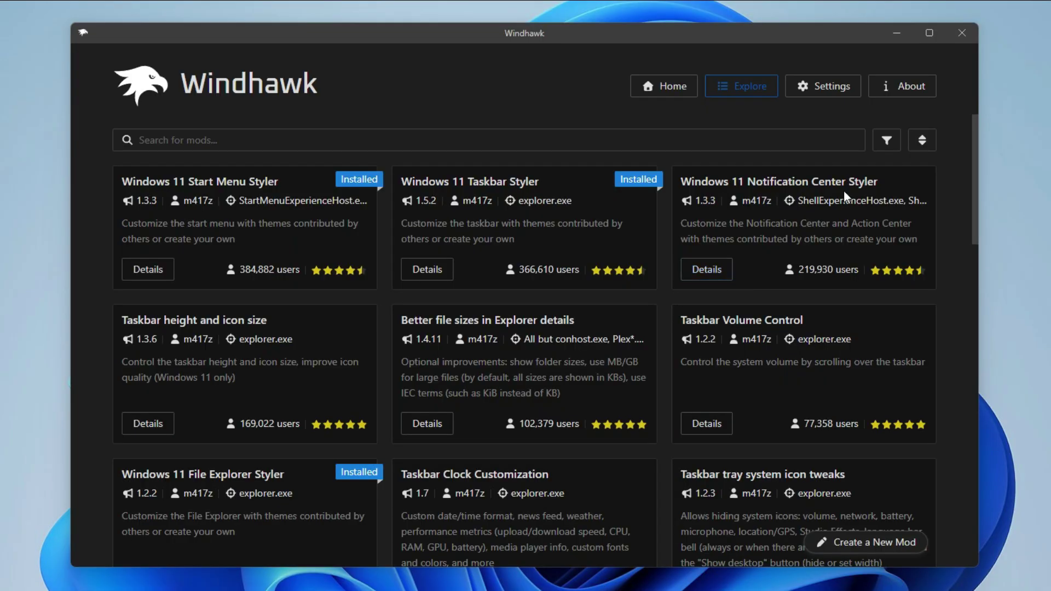
Install the Windows 11 Notification Center Styler mod, accepting the risk warning
left_click(710, 268)
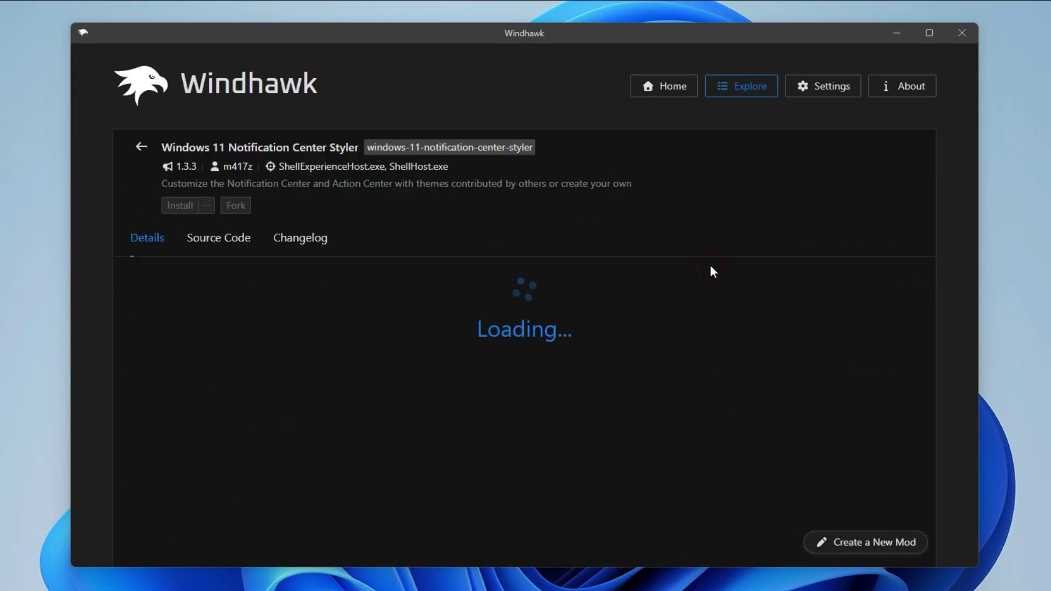
left_click(181, 205)
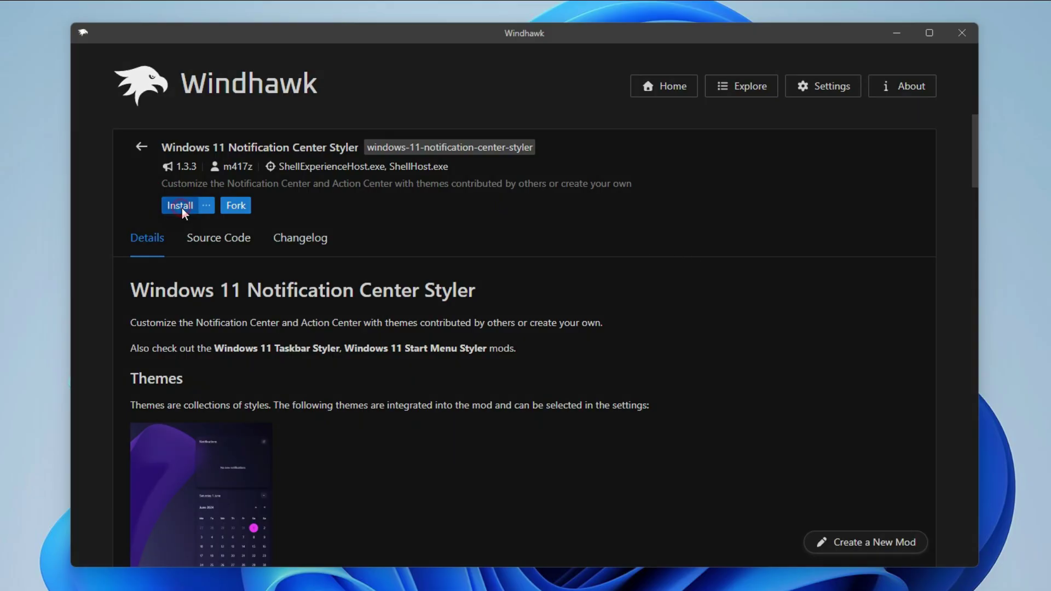
left_click(610, 431)
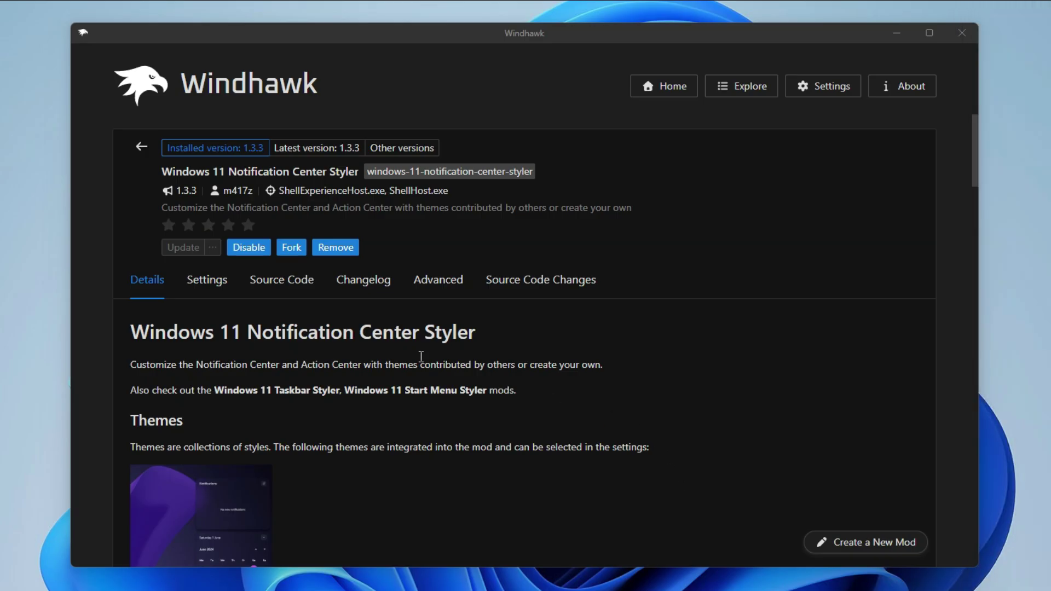
Save the TranslucentShell theme in the mod's settings and preview the notification center
left_click(206, 287)
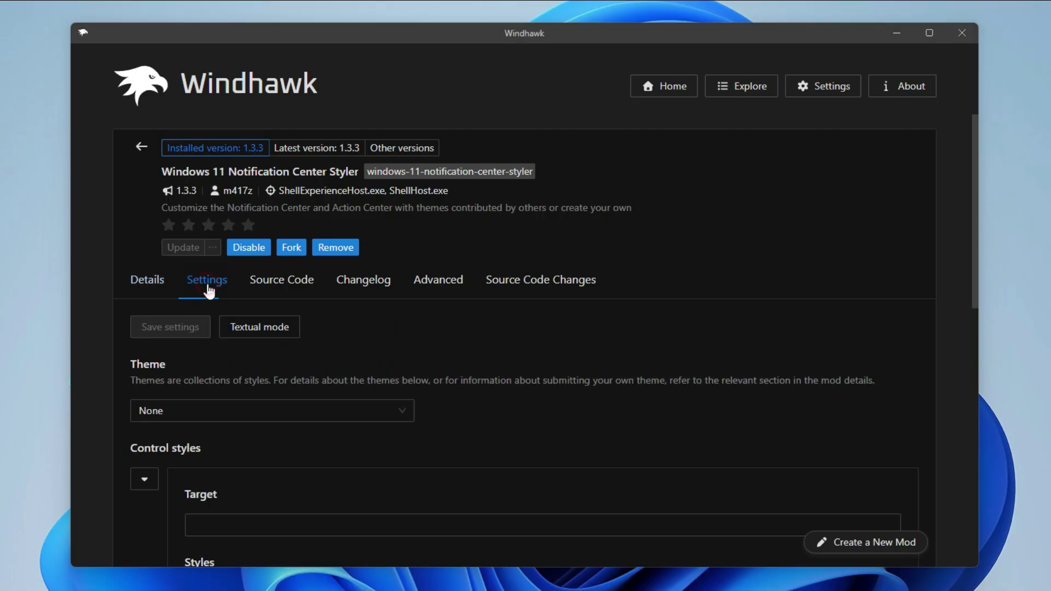
left_click(405, 416)
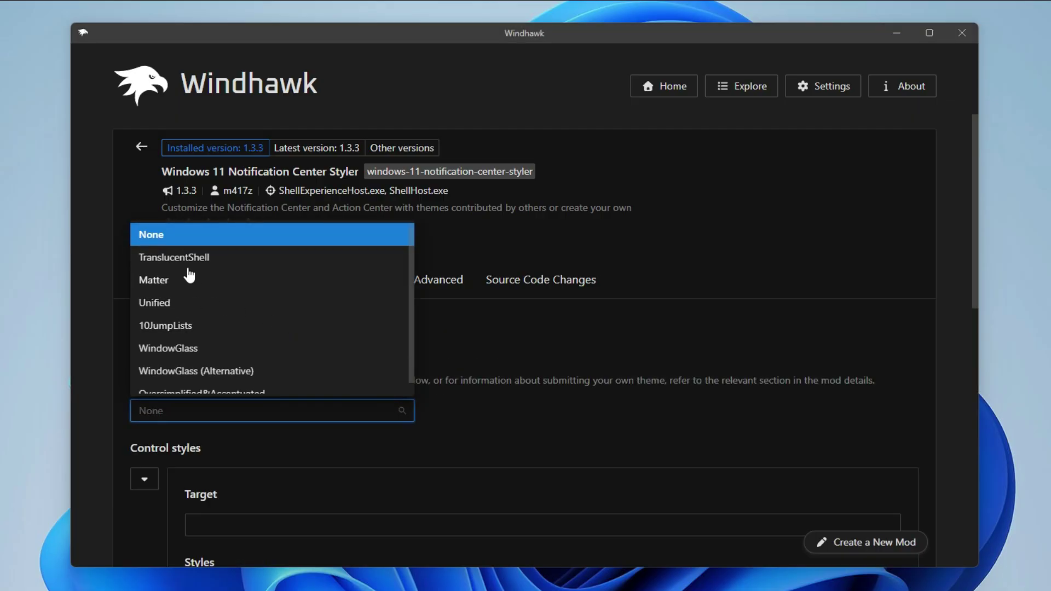
left_click(203, 262)
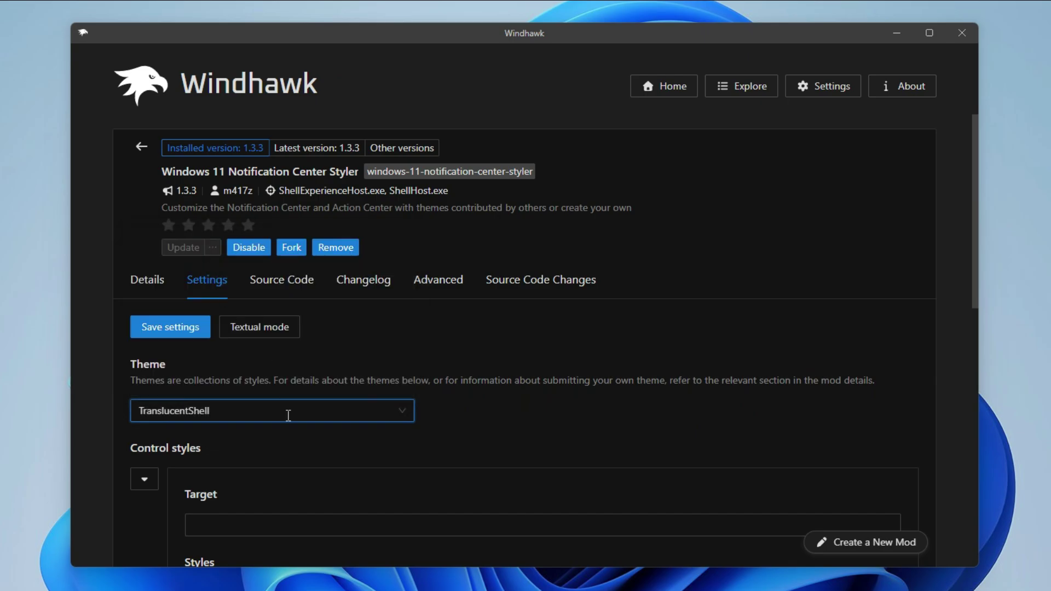
left_click(182, 339)
left_click(402, 581)
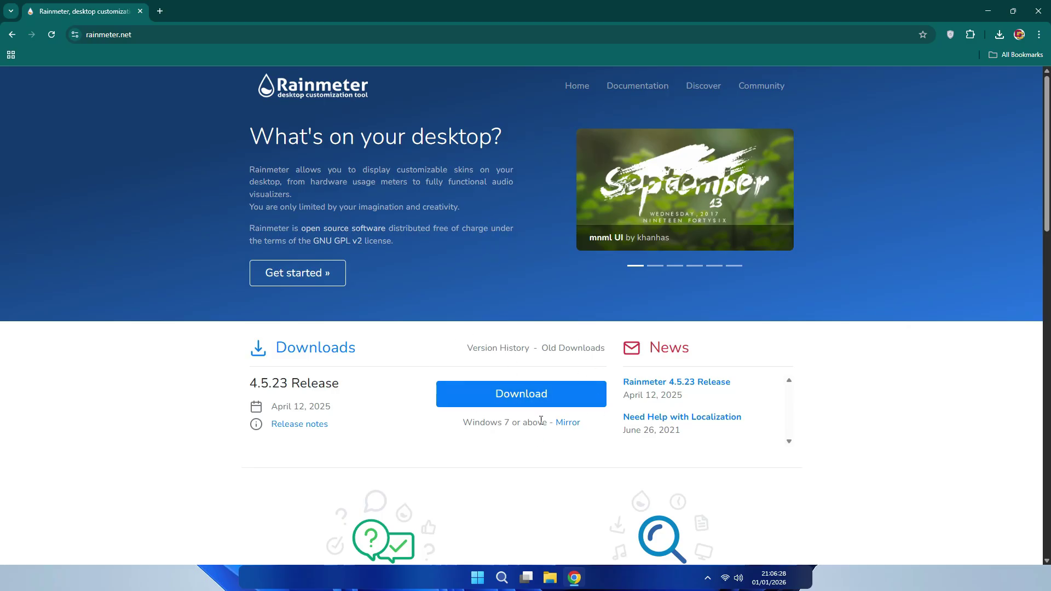
Download the Rainmeter 4.5.23 installer into the Files folder and open it
left_click(520, 394)
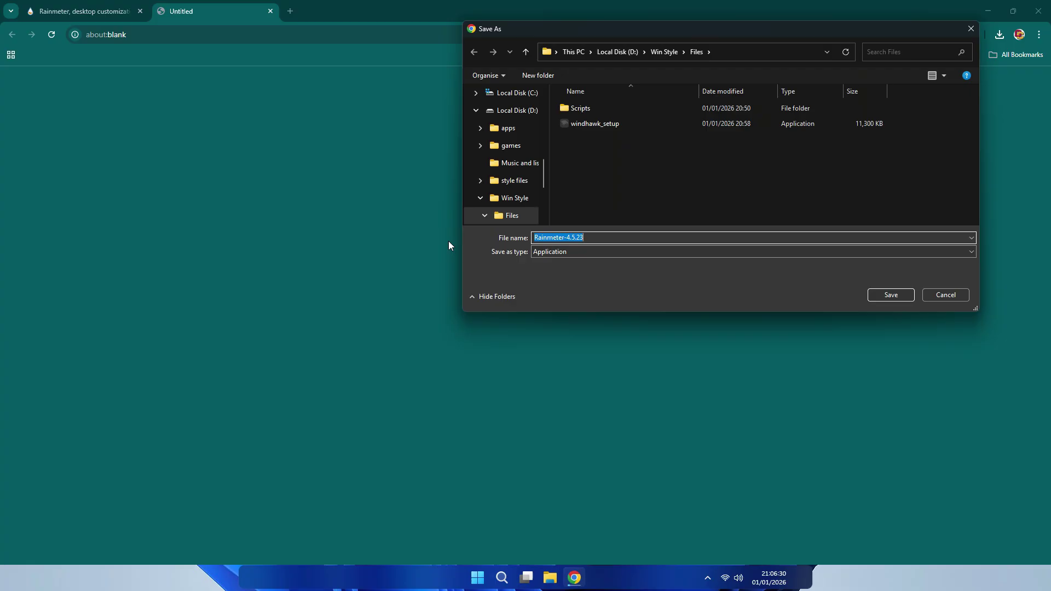
left_click(891, 296)
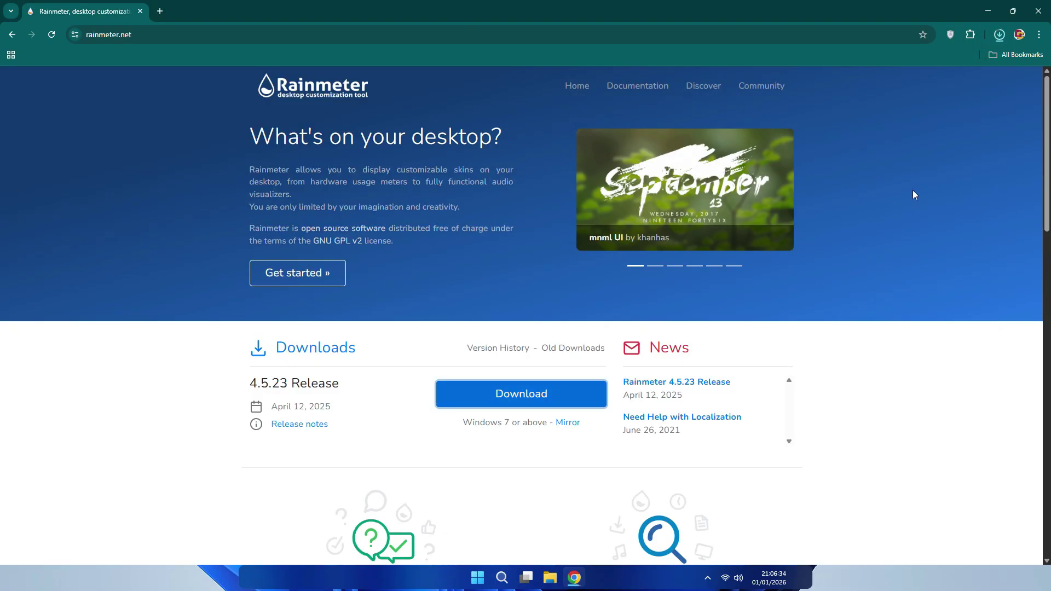
left_click(915, 62)
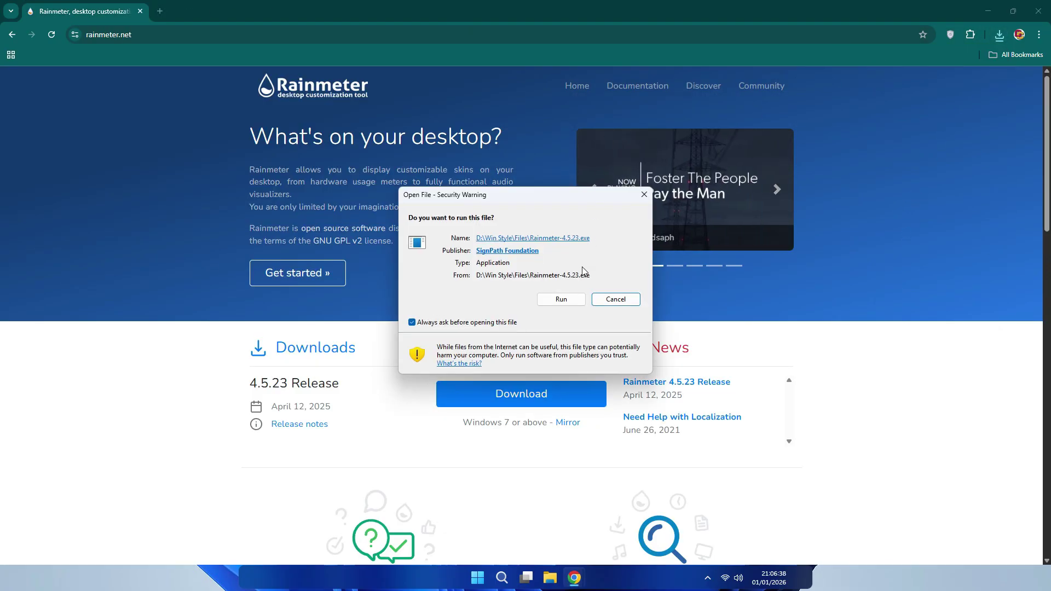
Run the Rainmeter setup through to install and finish, launching Rainmeter
left_click(561, 299)
left_click(527, 313)
left_click(584, 375)
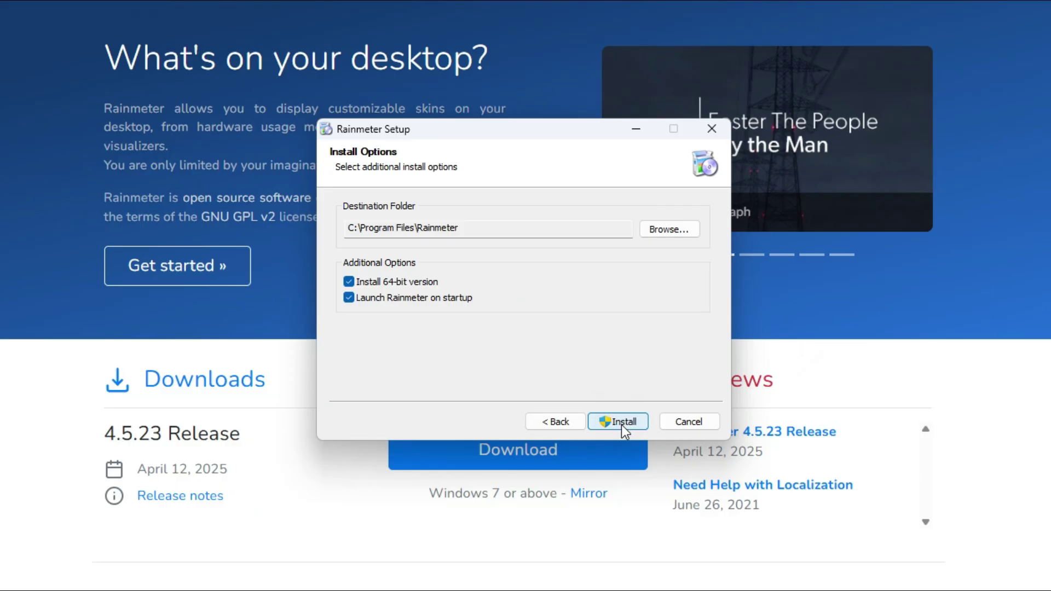
left_click(622, 425)
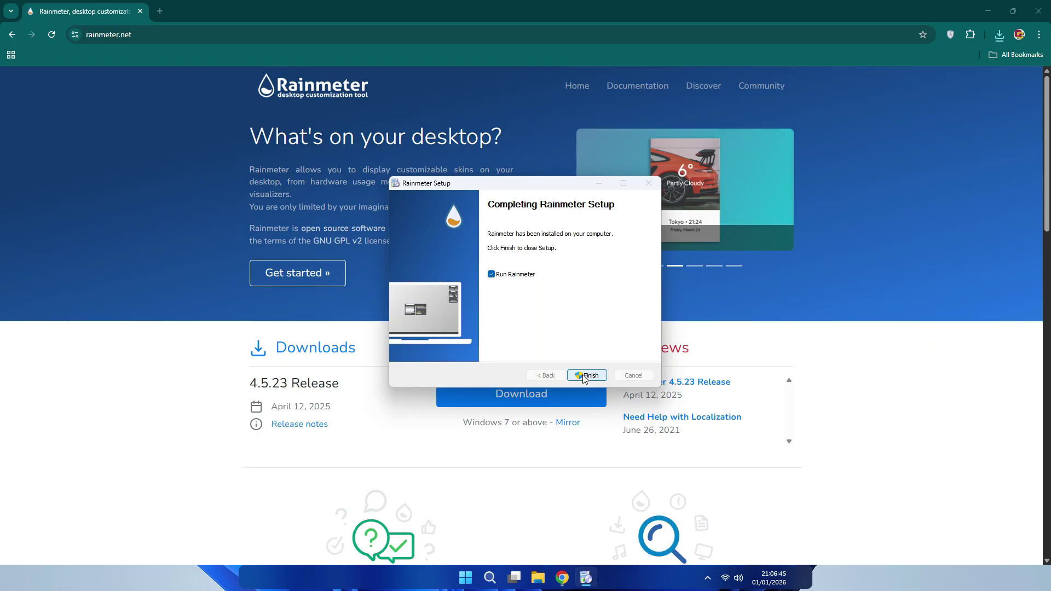
left_click(583, 375)
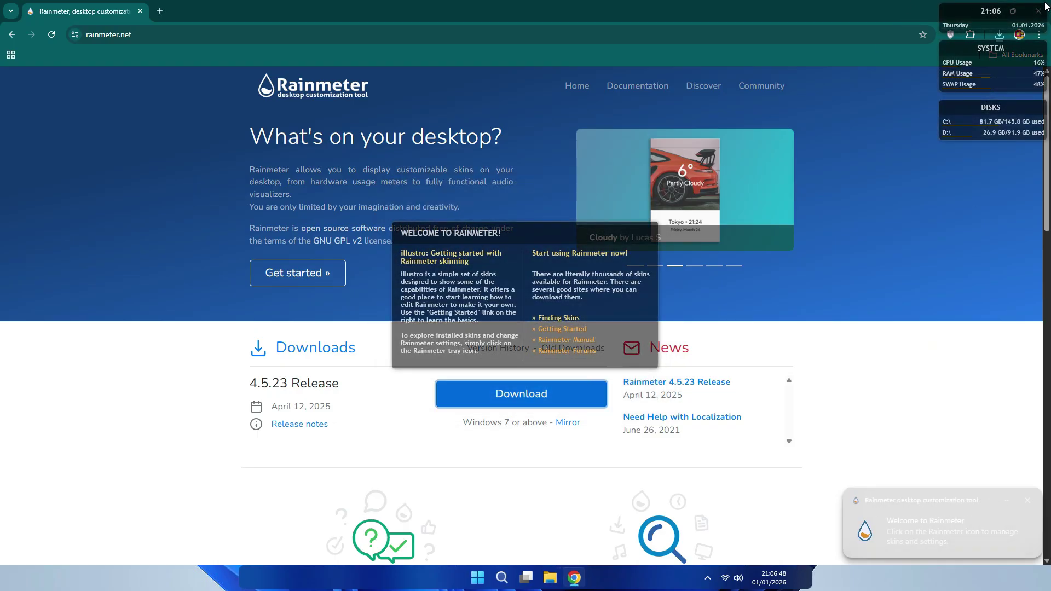
Unload the illustro Welcome skin, then view the disk, system and clock widget menus
double_click(857, 17)
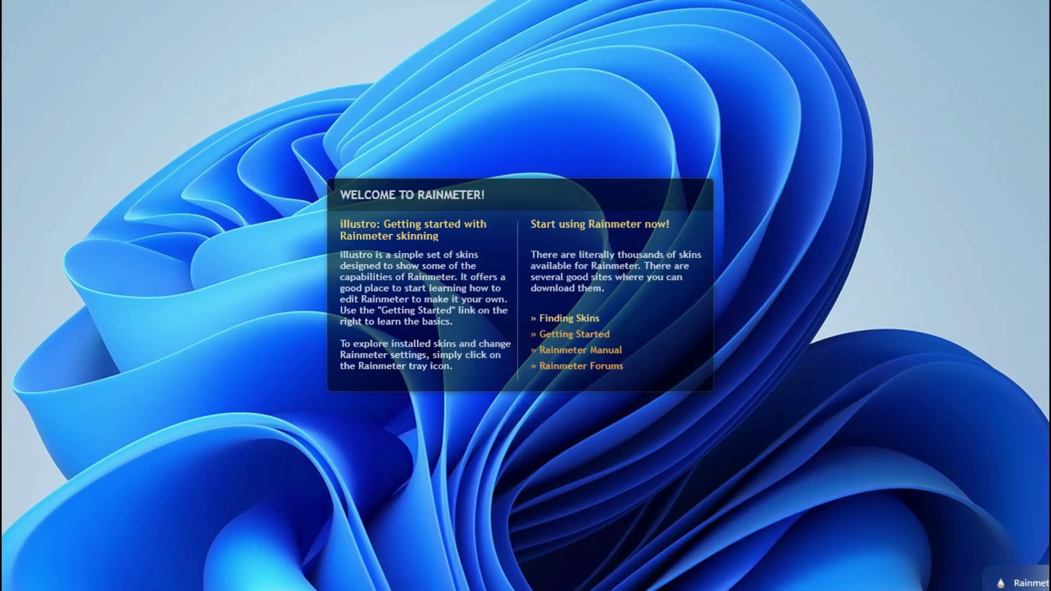
right_click(533, 269)
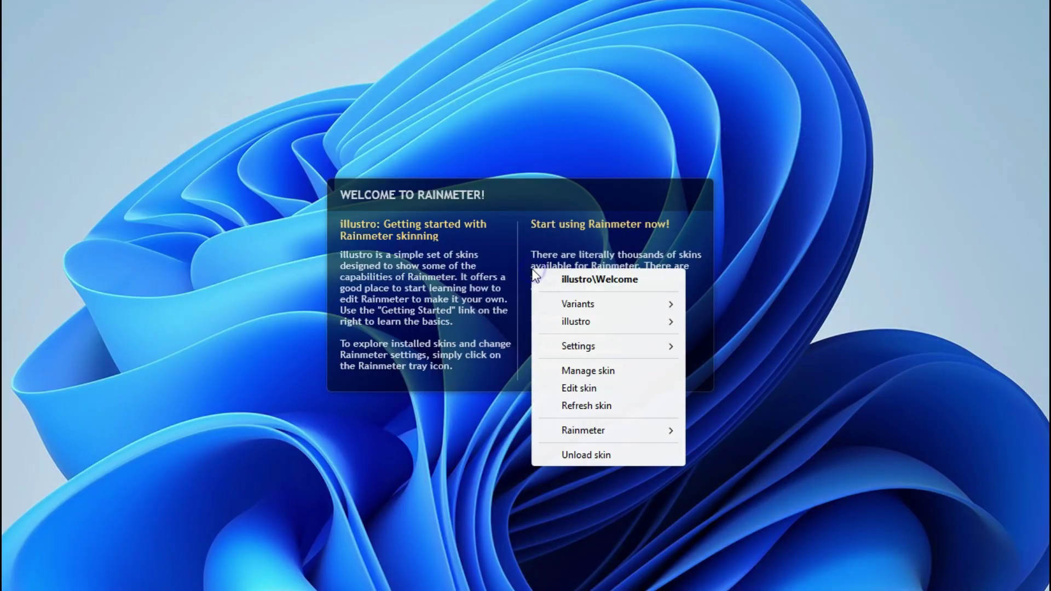
left_click(587, 454)
right_click(980, 114)
right_click(986, 57)
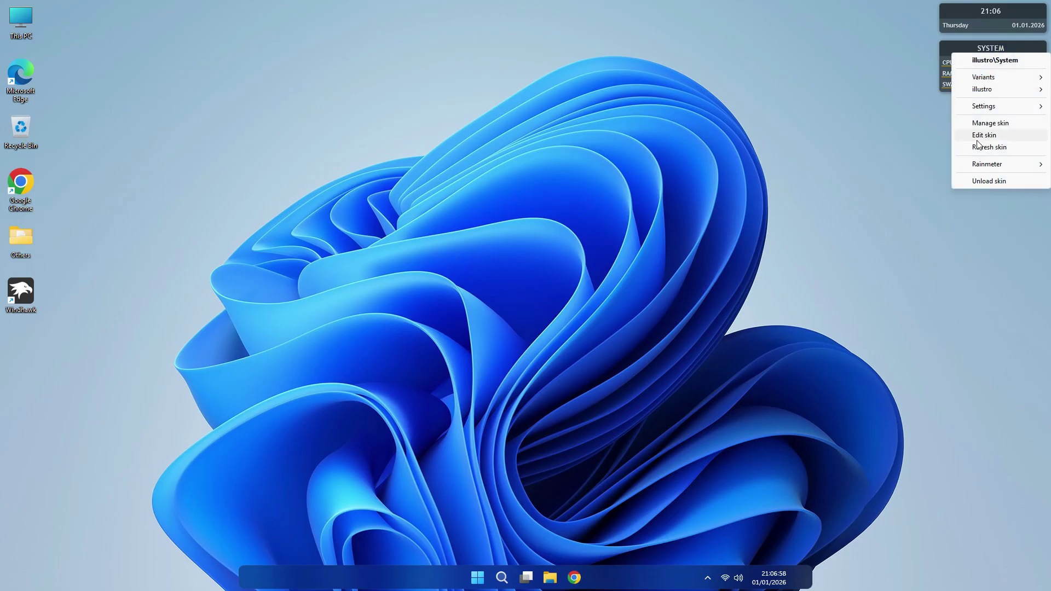
right_click(1020, 25)
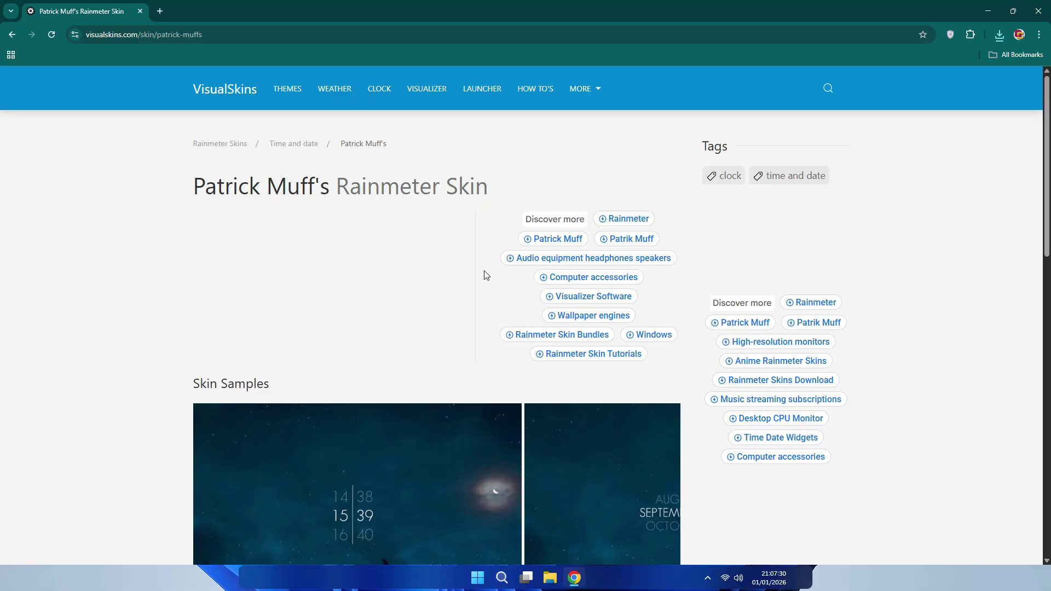
Download the Color_Flow_1.8.2.rmskin skin package
scroll(486, 274, "down", 4)
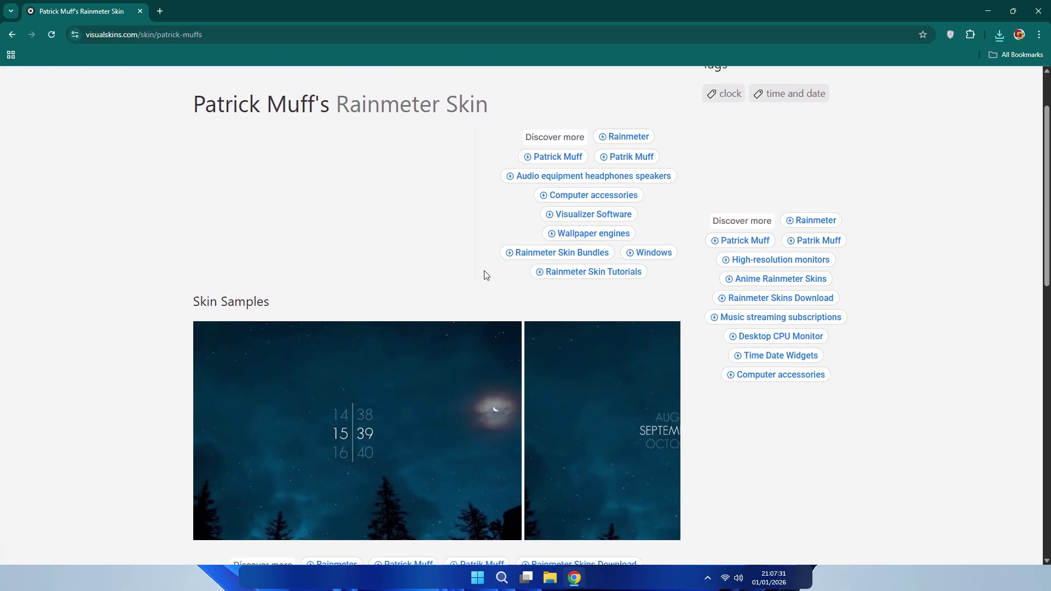
scroll(485, 275, "down", 7)
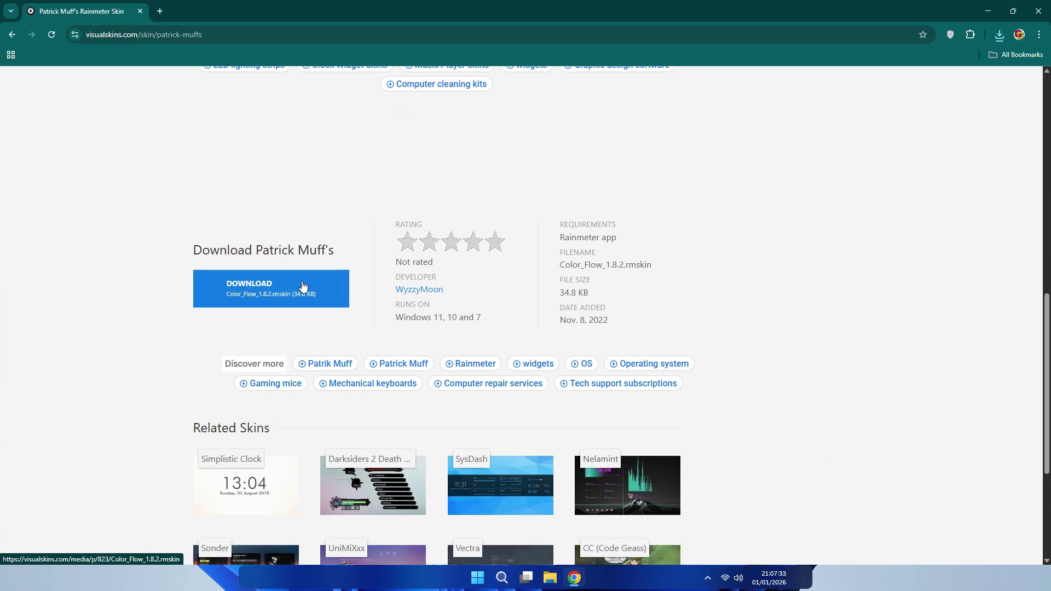
left_click(267, 289)
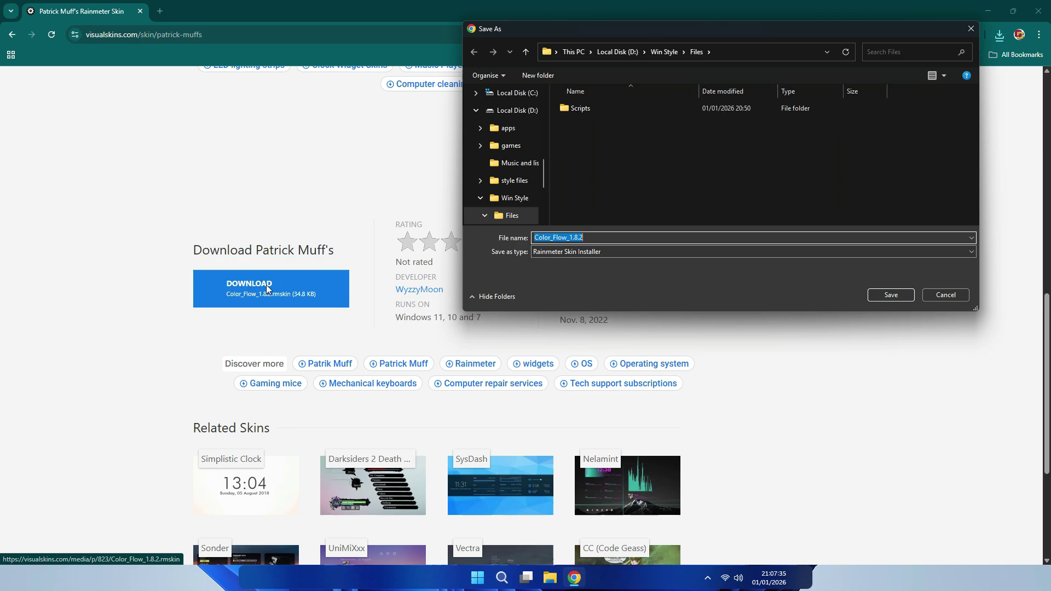
left_click(891, 295)
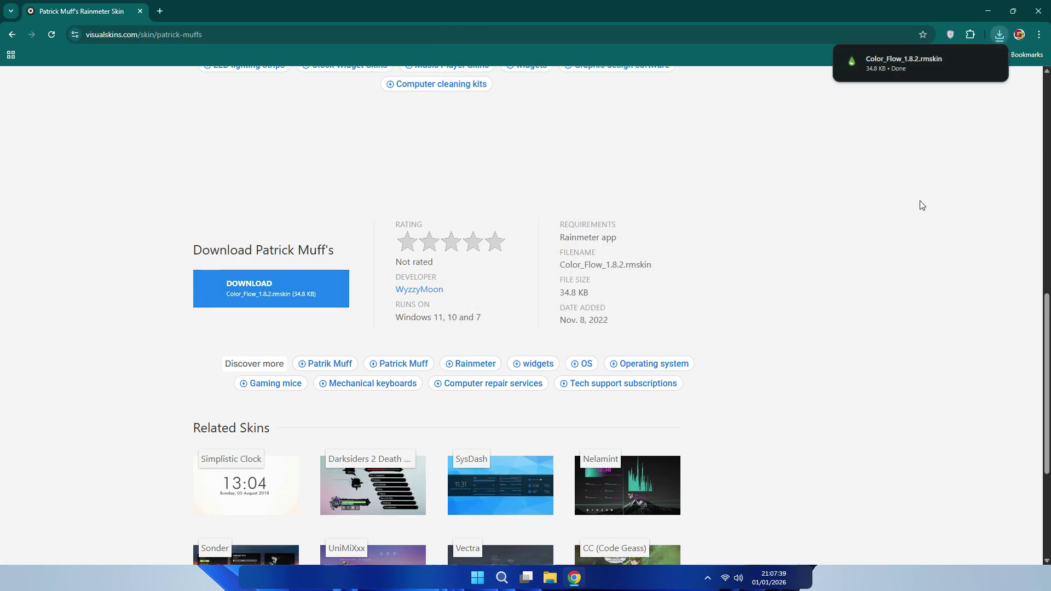
Install Color Flow 1.8.2 with the Rainmeter Skin Installer and close Chrome
left_click(916, 64)
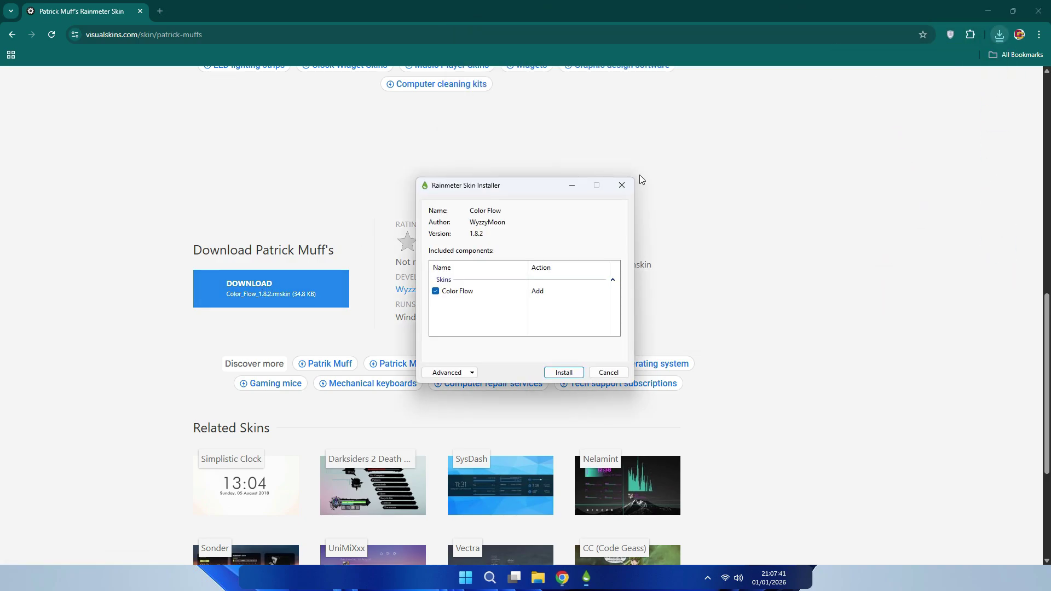
left_click(564, 373)
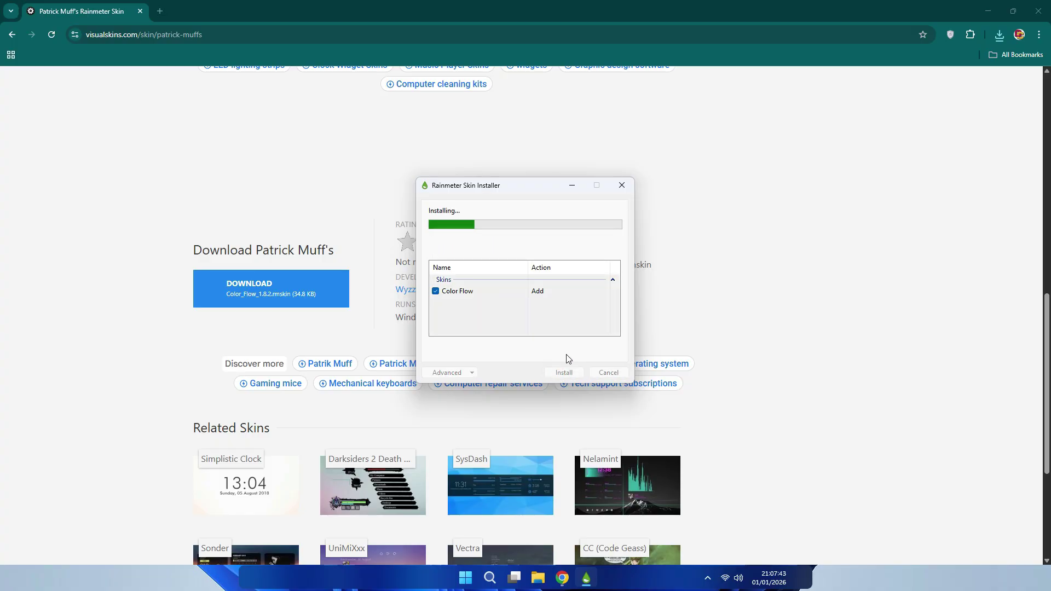
left_click(1031, 12)
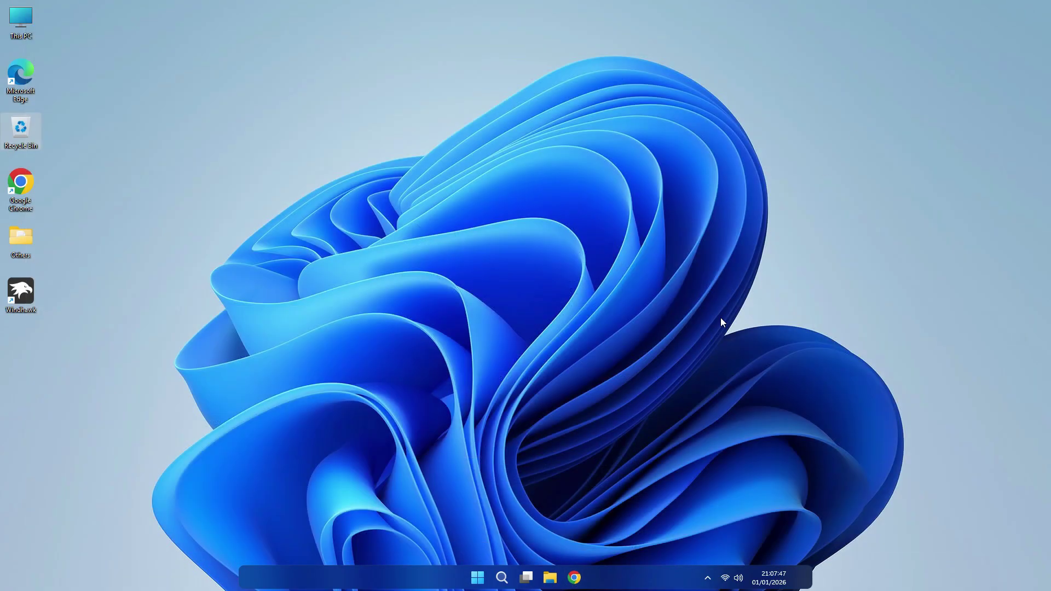
Load Color Flow Date.ini from Rainmeter's Manage window and drag it to the top-right
left_click(707, 577)
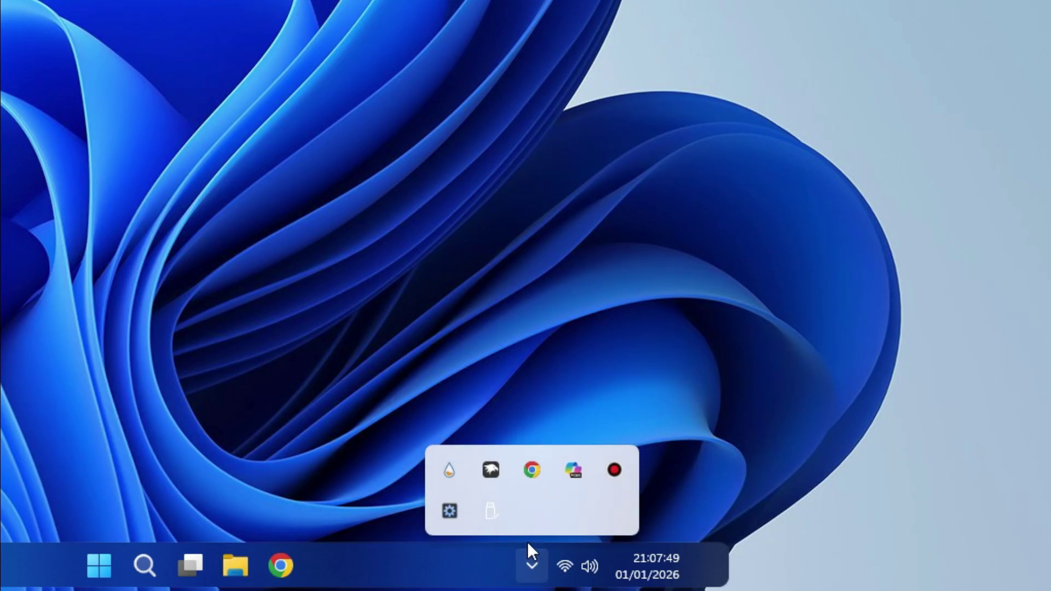
right_click(448, 474)
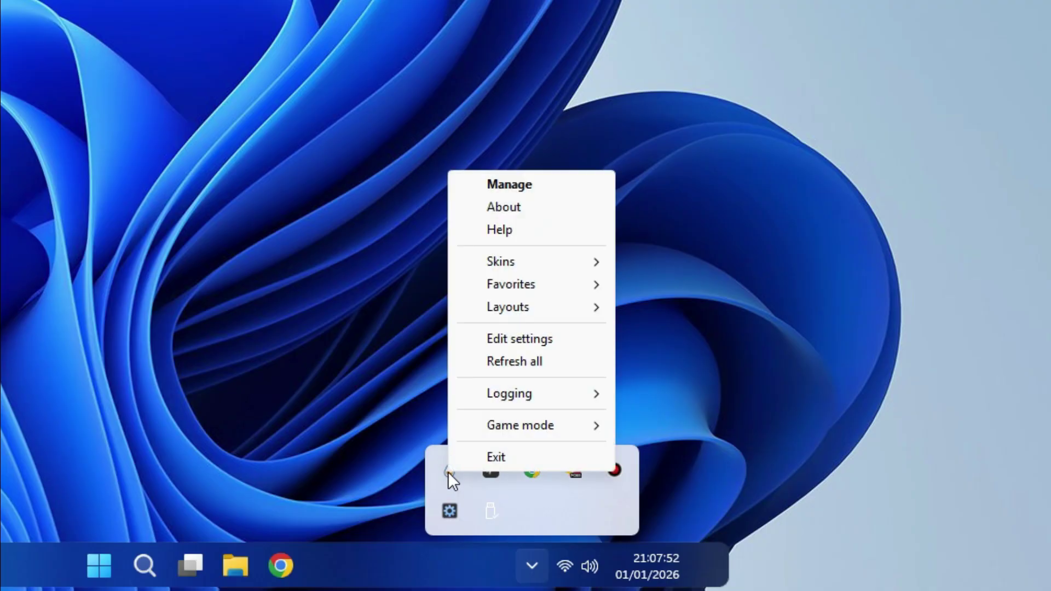
left_click(519, 190)
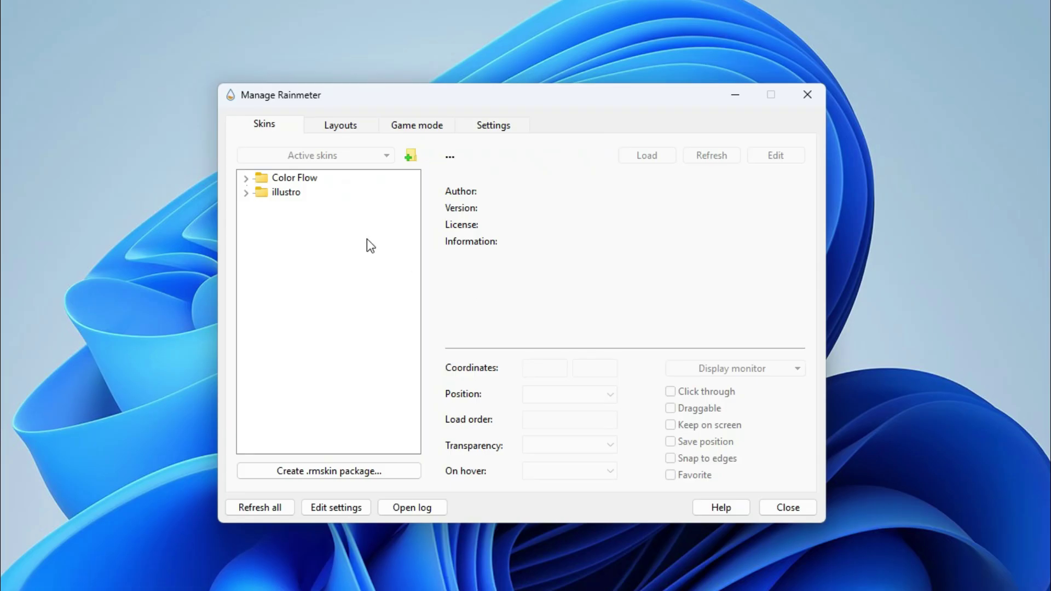
left_click(246, 176)
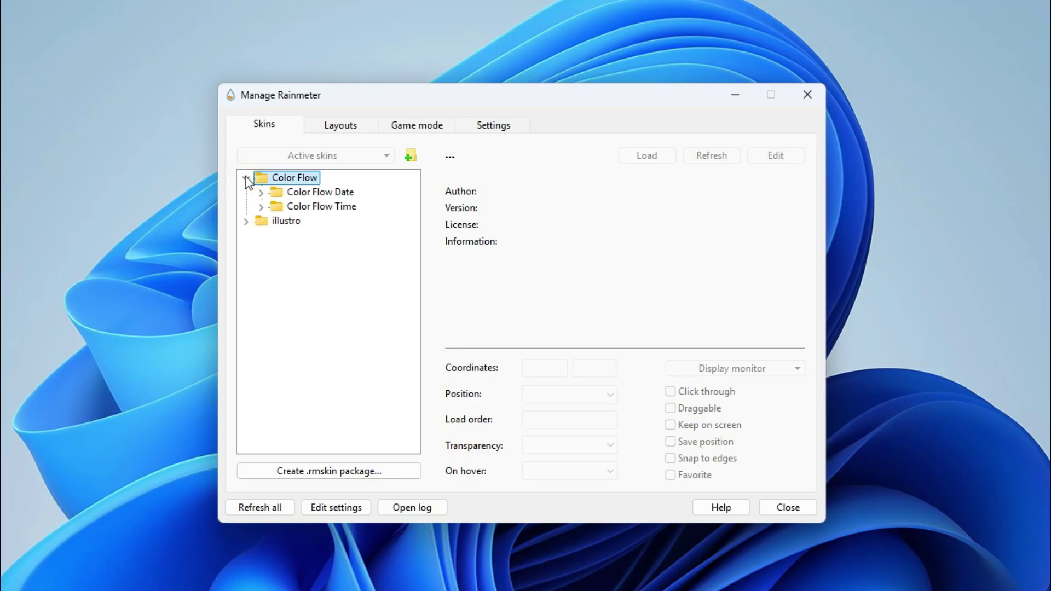
left_click(261, 192)
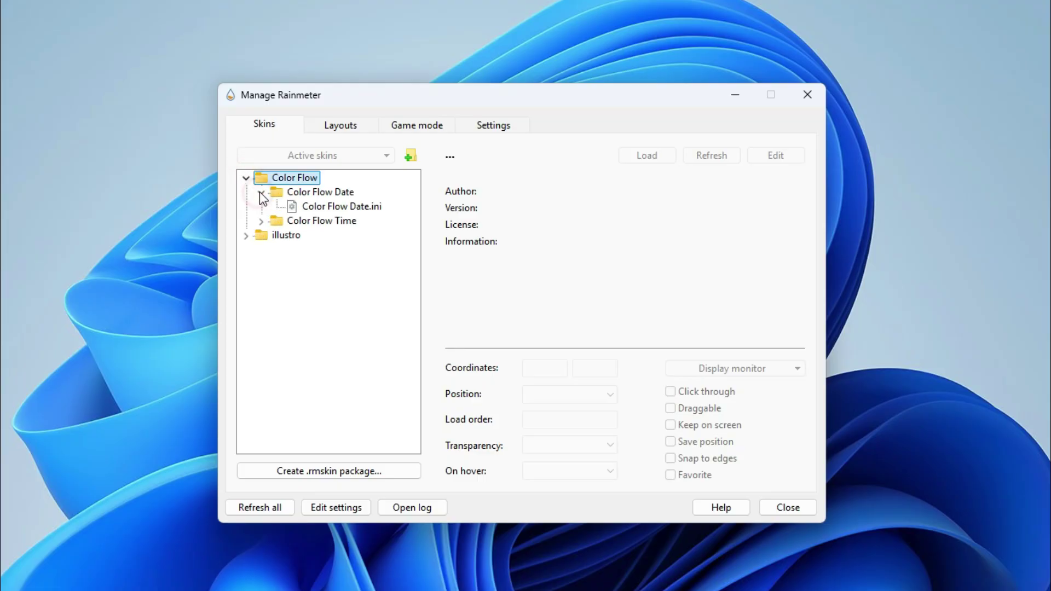
left_click(316, 208)
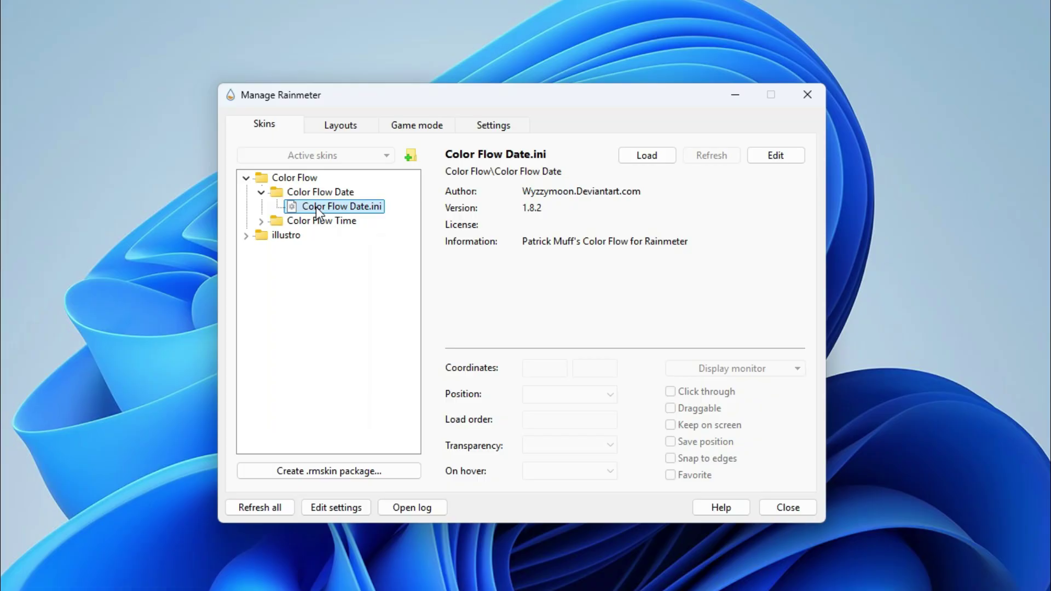
right_click(317, 209)
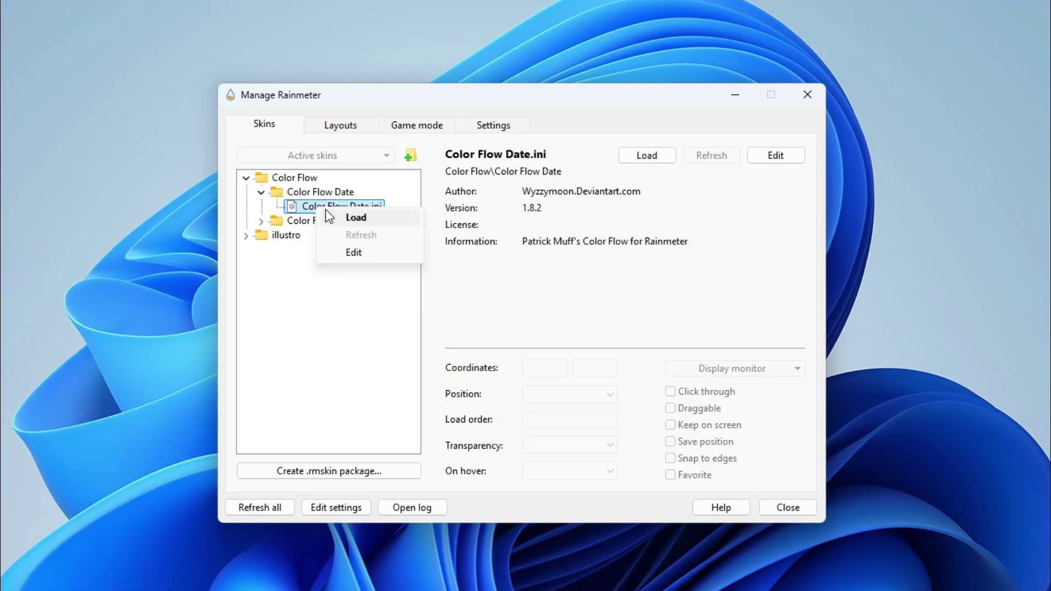
left_click(356, 217)
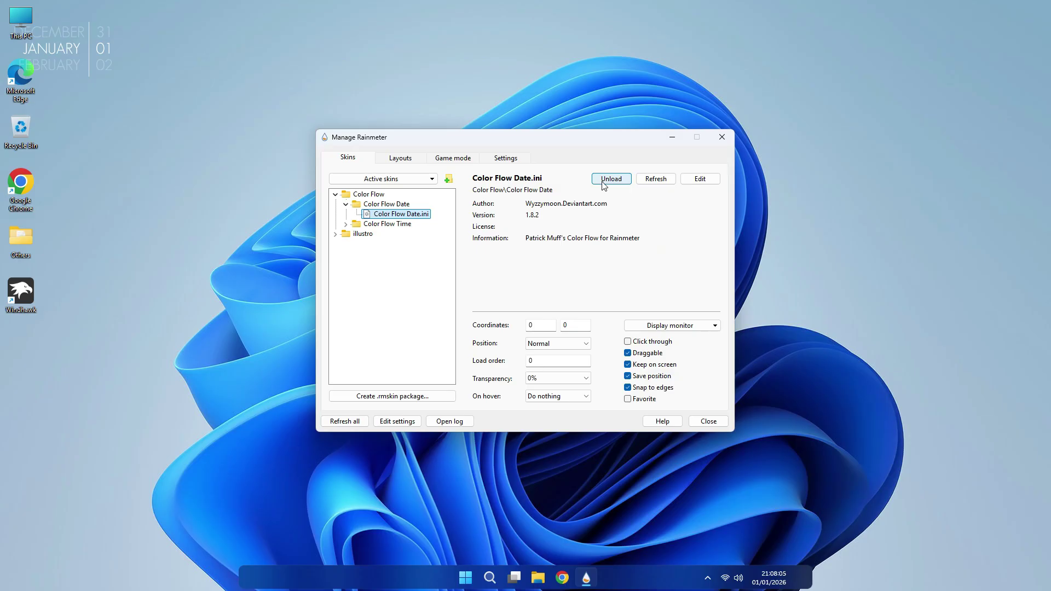
left_click_drag(91, 58, 1003, 123)
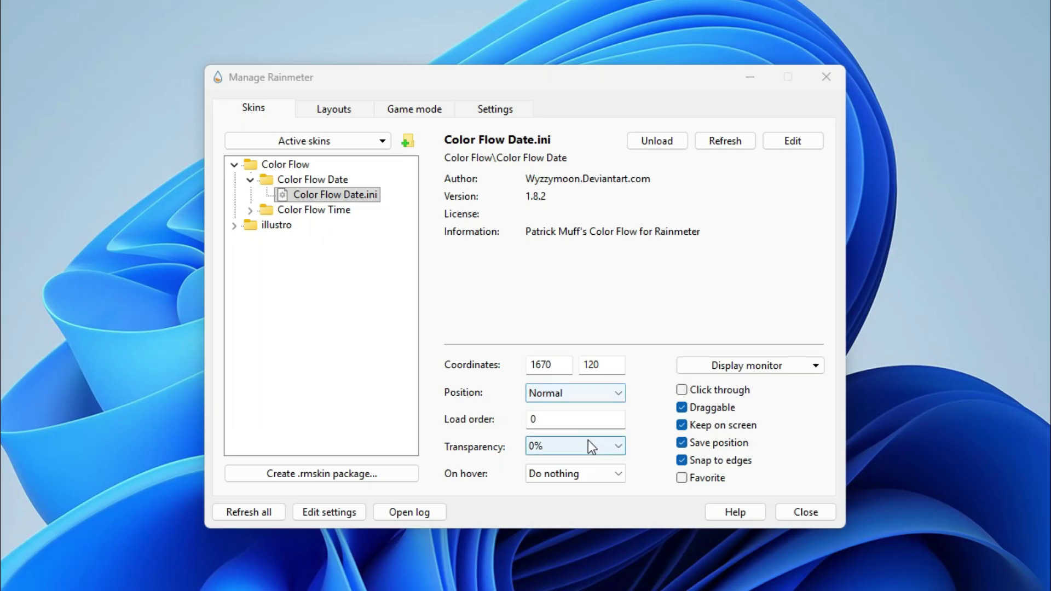
Set the Color Flow Date skin's transparency to 40%
left_click(569, 377)
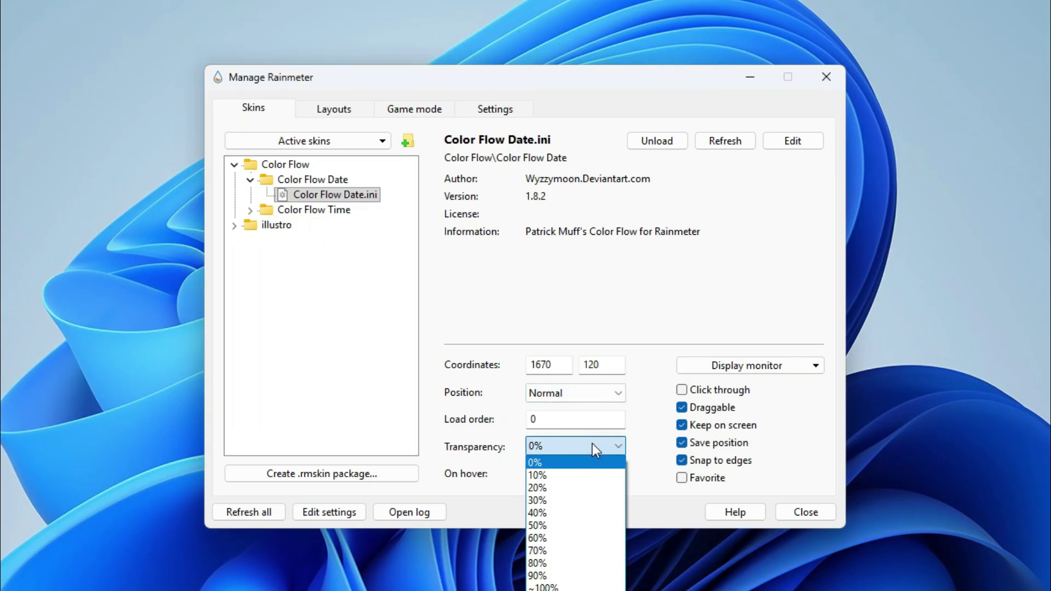
left_click(557, 511)
left_click(579, 300)
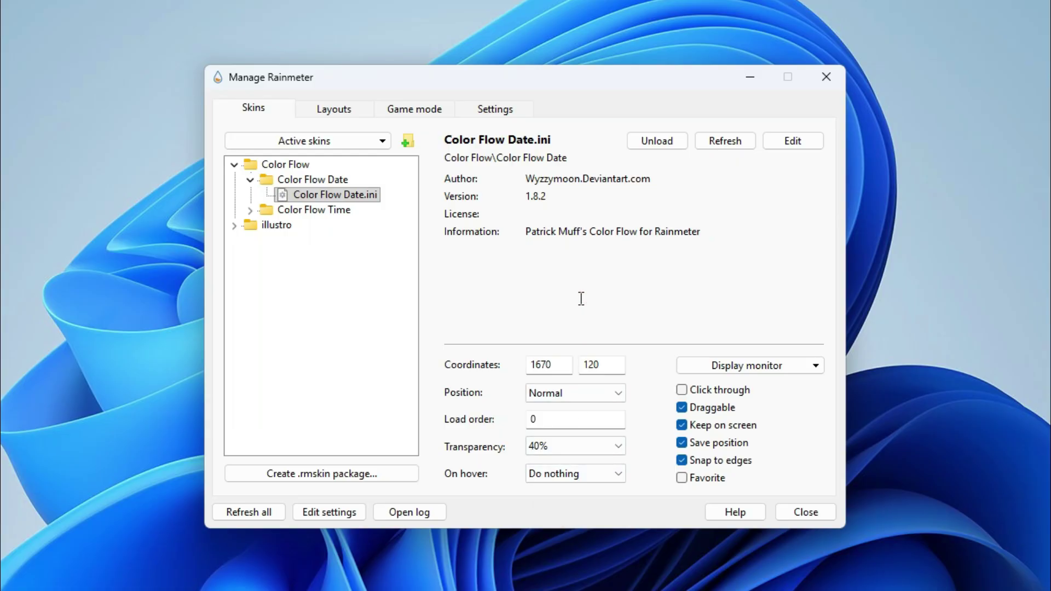
Load the Color Flow Time 12 hour clock skin at 40% transparency
left_click(249, 209)
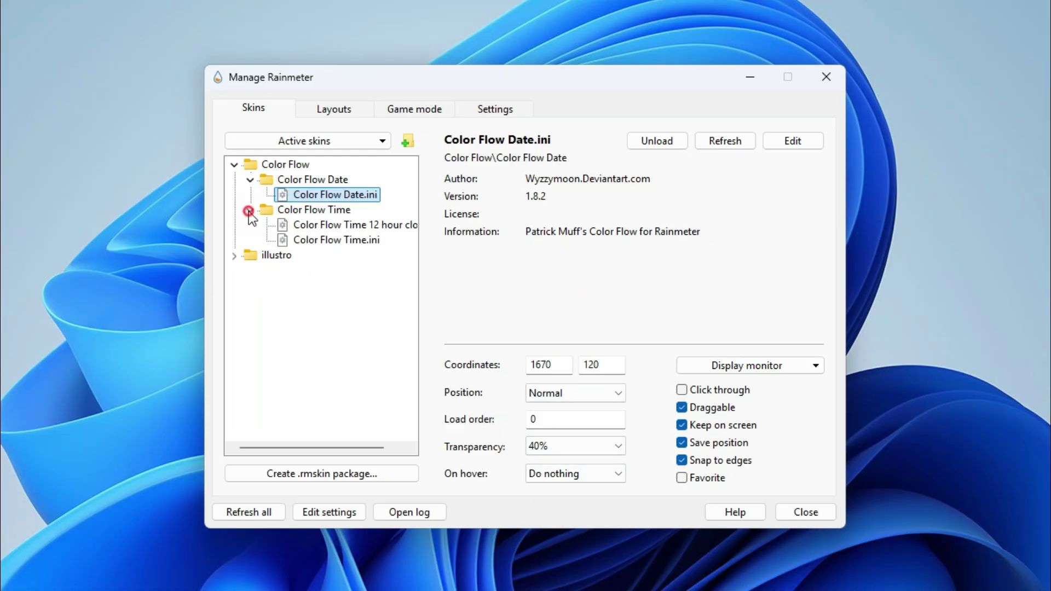
left_click(322, 225)
left_click(656, 140)
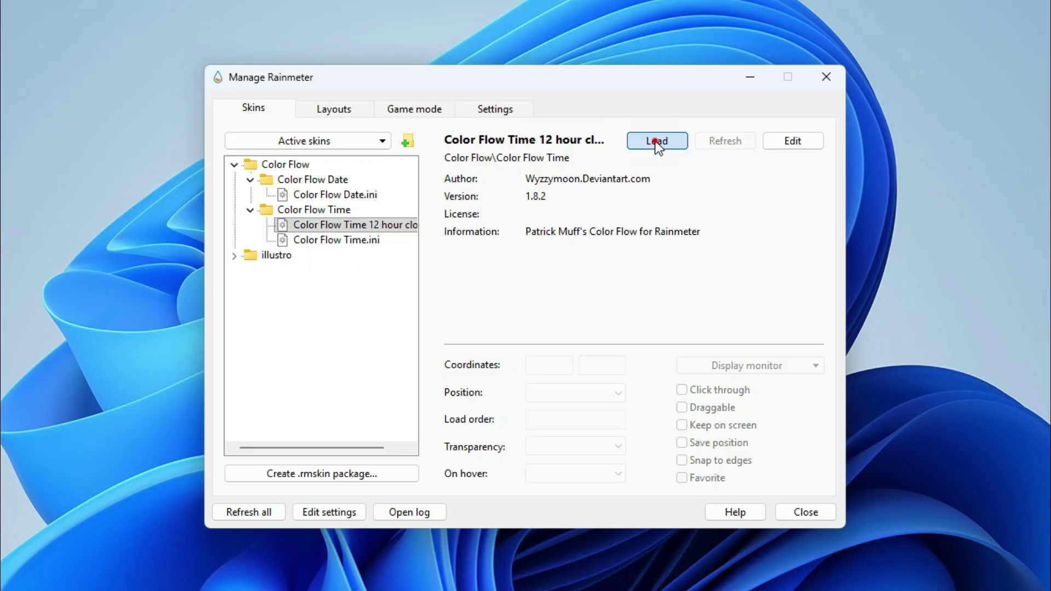
left_click(621, 447)
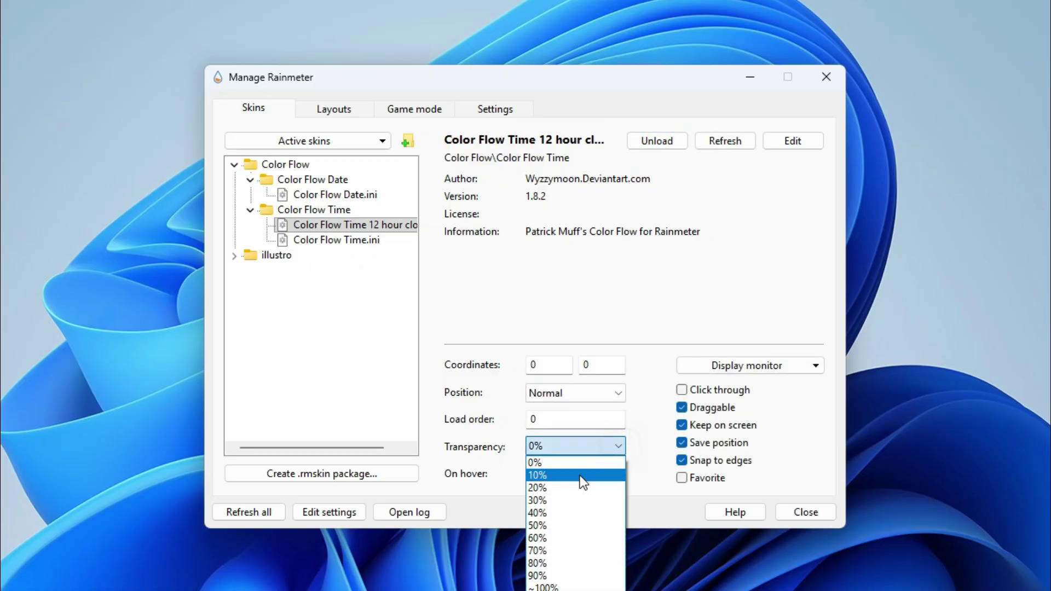
left_click(567, 512)
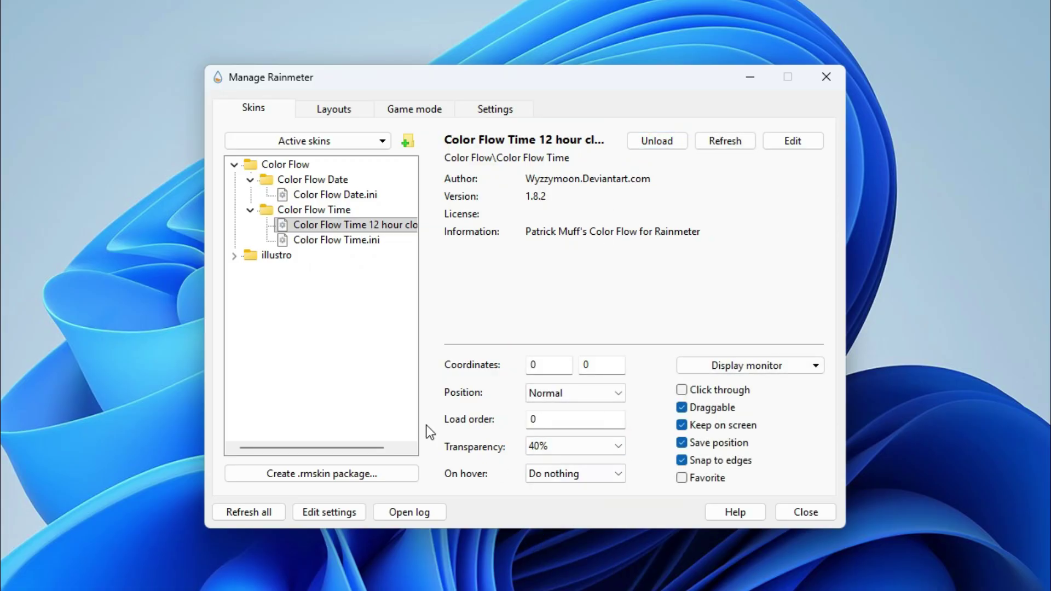
Position the 12-hour clock just below the date widget at 1771, 260
left_click(40, 50)
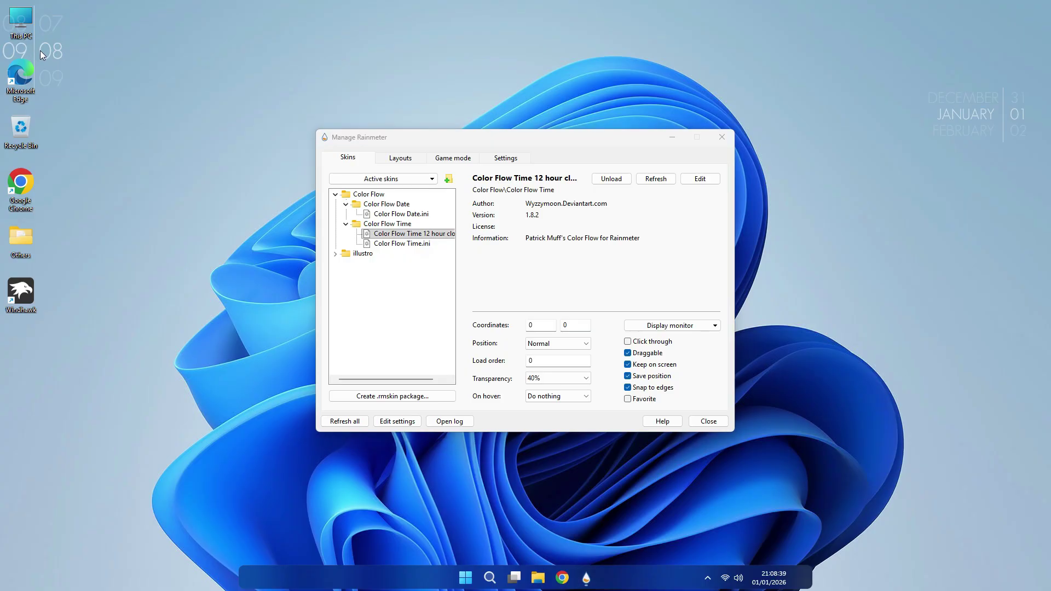
left_click_drag(40, 54, 933, 136)
left_click_drag(987, 176, 1010, 189)
left_click(585, 238)
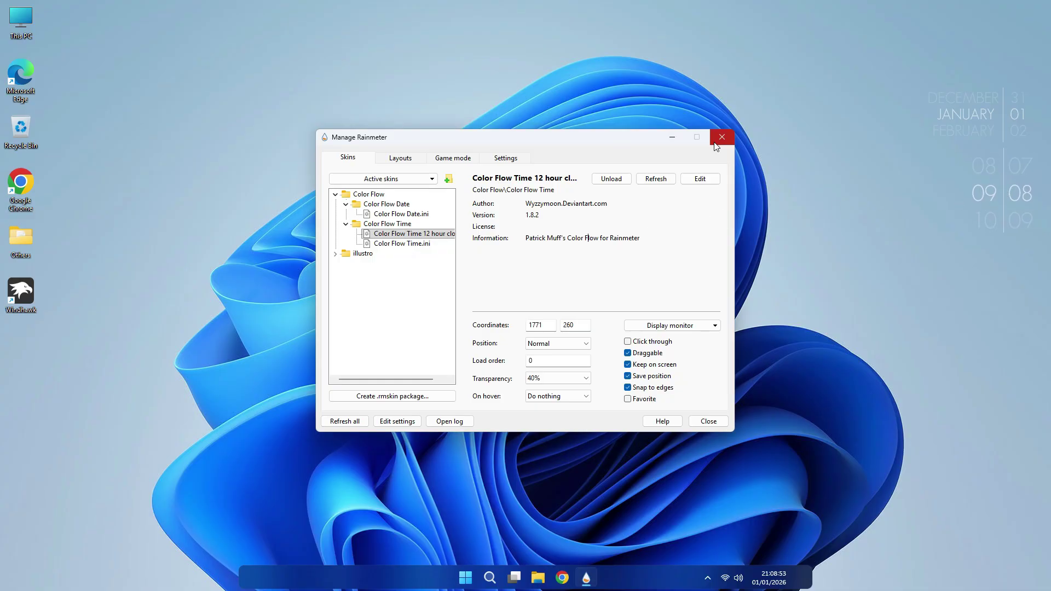
Download nexus.zip (39.6 MB) from winstep.net into Files and open the archive
left_click(715, 144)
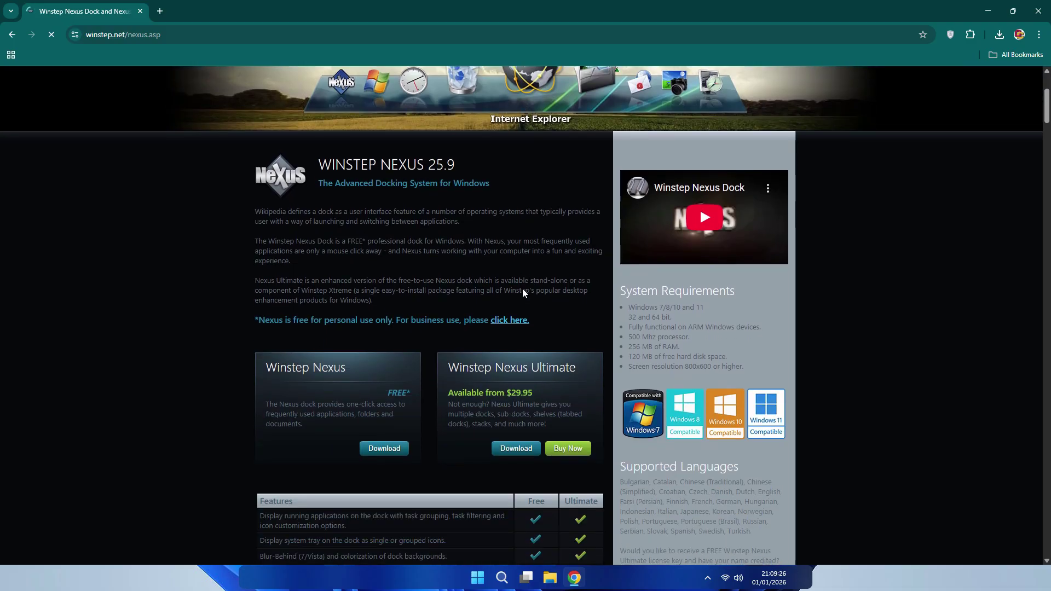
scroll(520, 230, "down", 3)
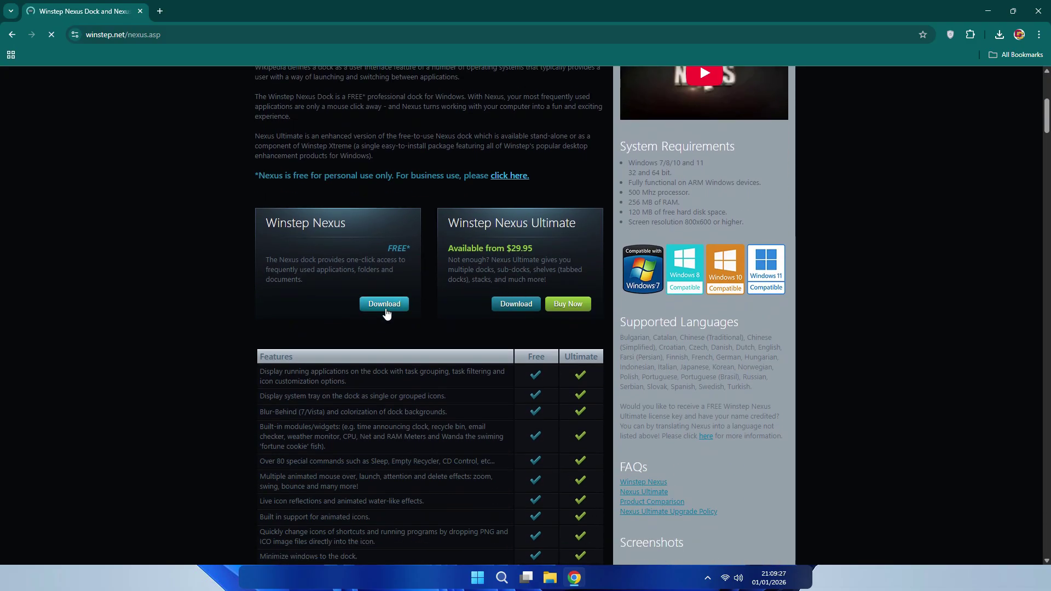
left_click(384, 305)
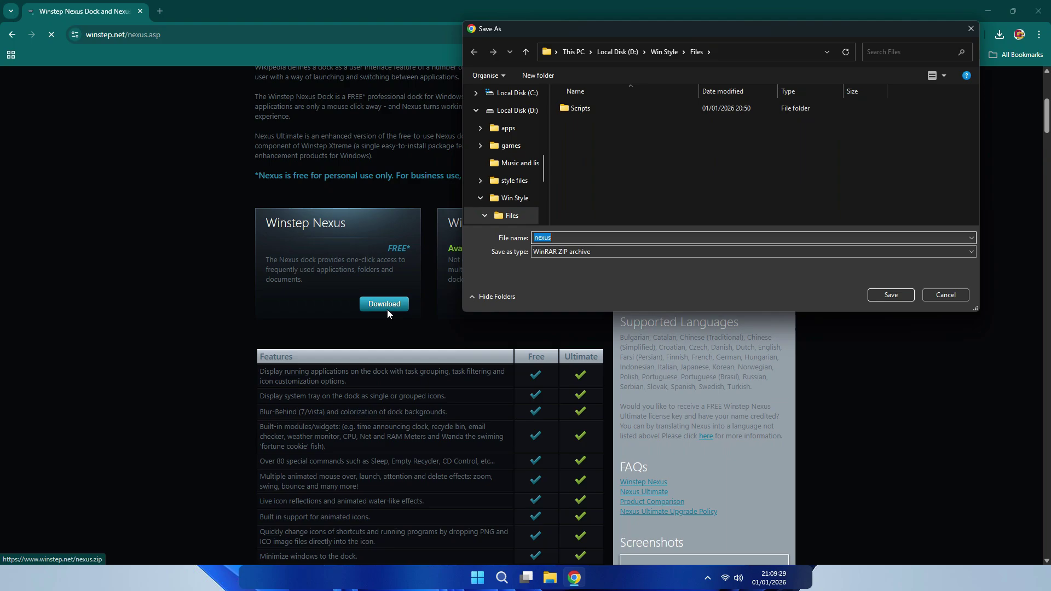
left_click(891, 295)
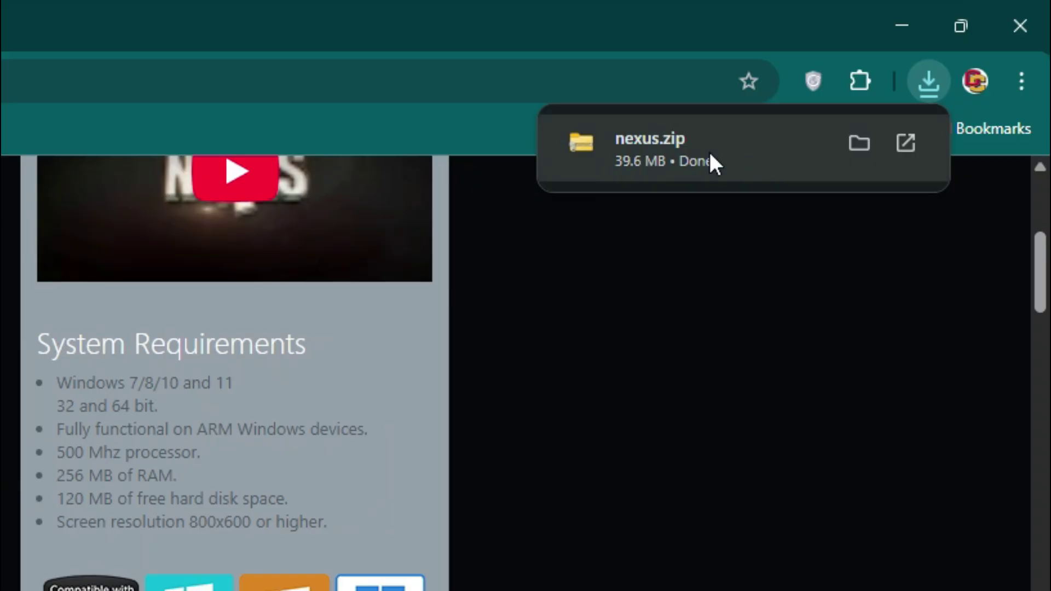
left_click(709, 155)
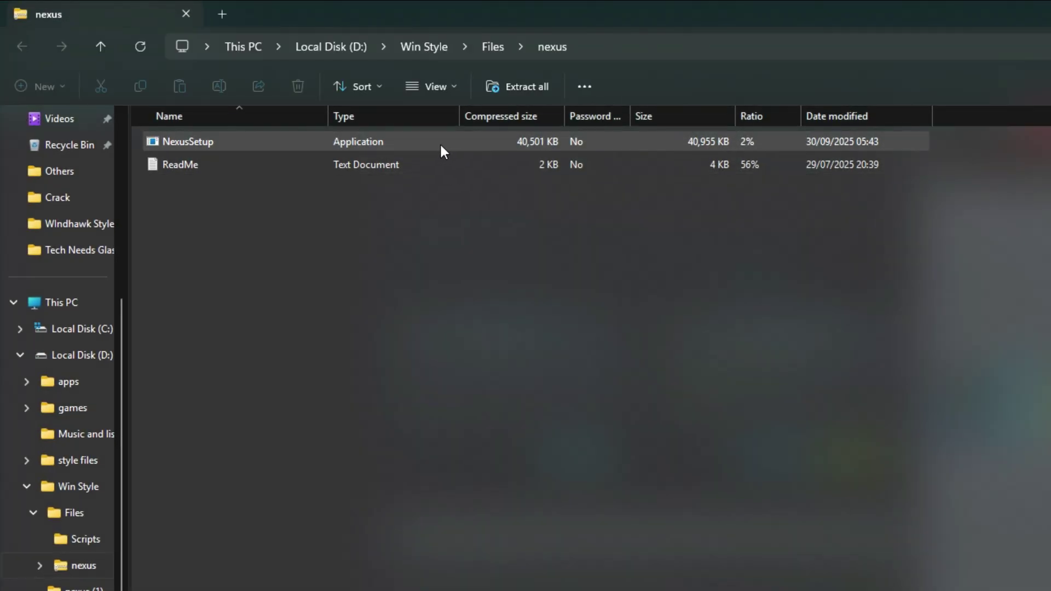
Extract nexus.zip to D:\Win Style\Files\nexus
double_click(209, 141)
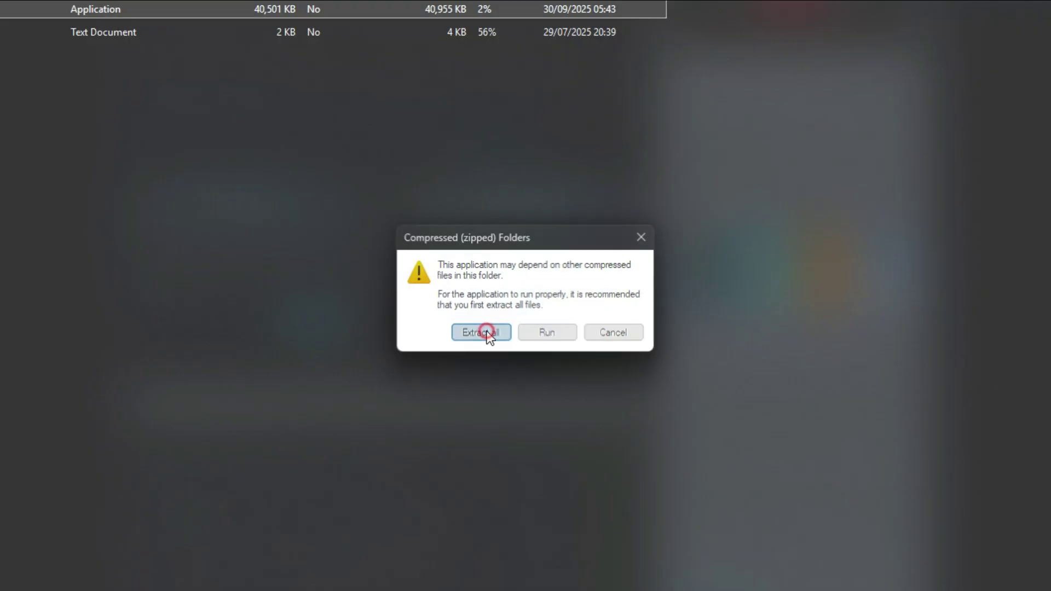
left_click(744, 465)
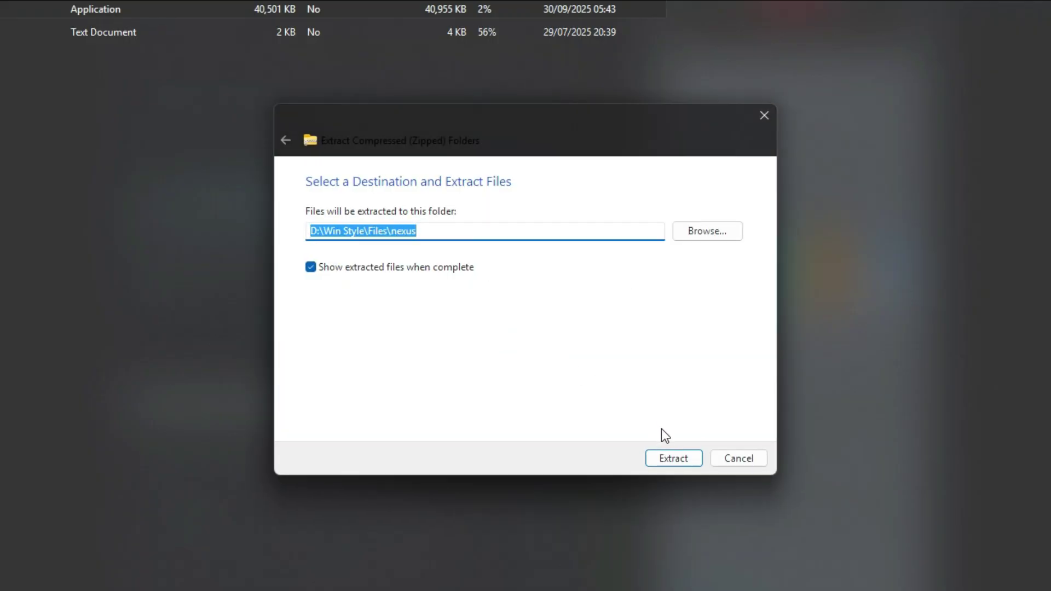
left_click(675, 456)
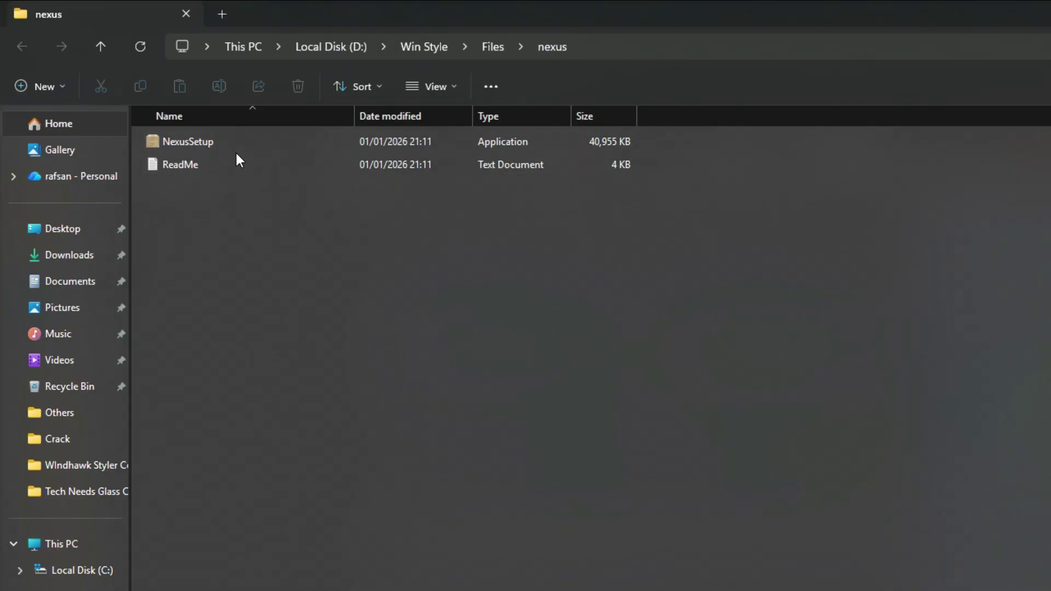
Install Winstep Nexus 25.9, accepting the license, and launch it
double_click(215, 140)
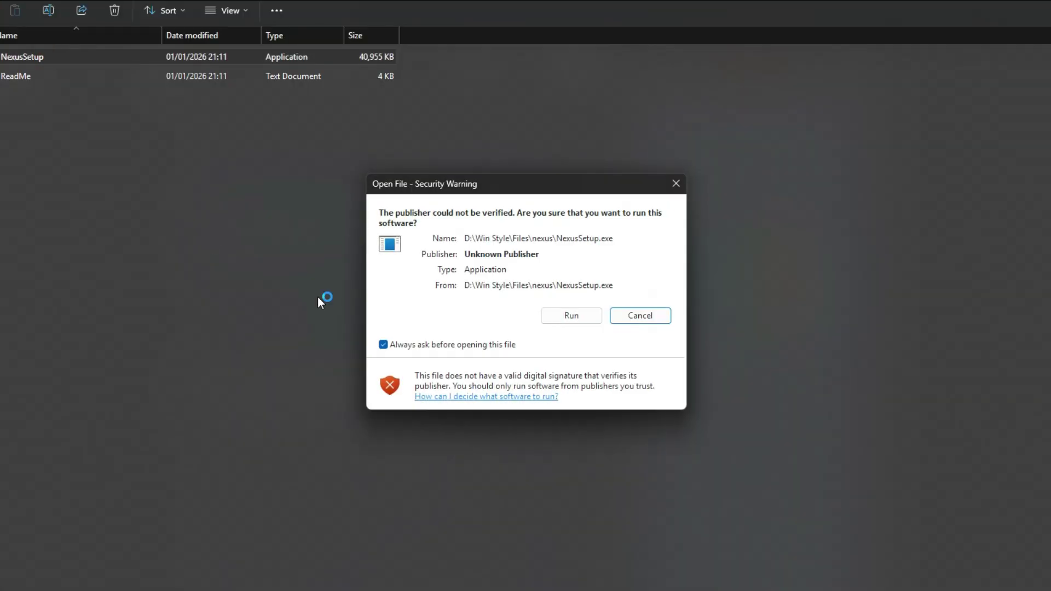
left_click(573, 315)
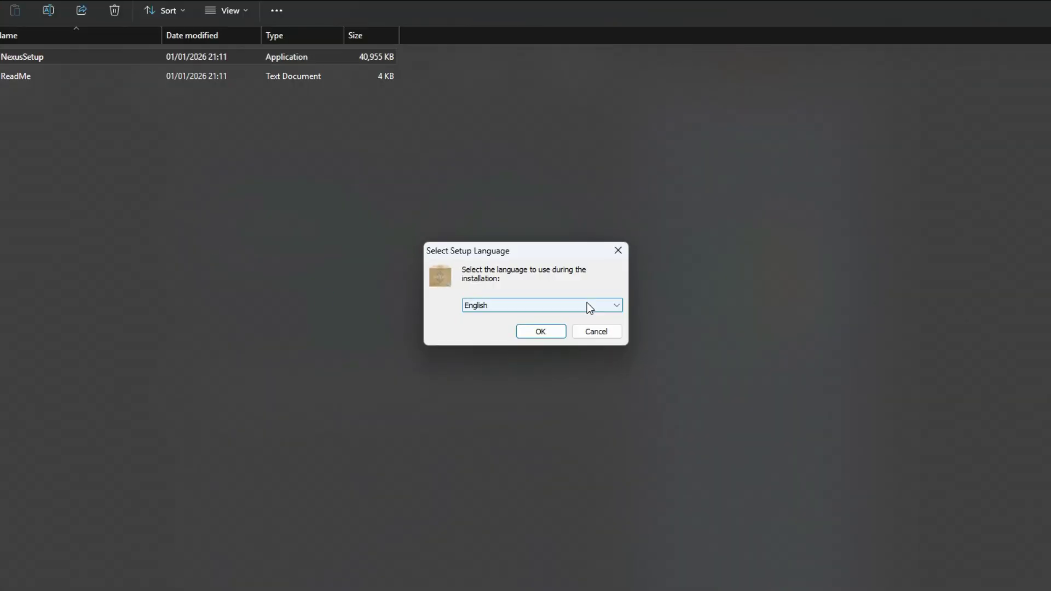
left_click(540, 332)
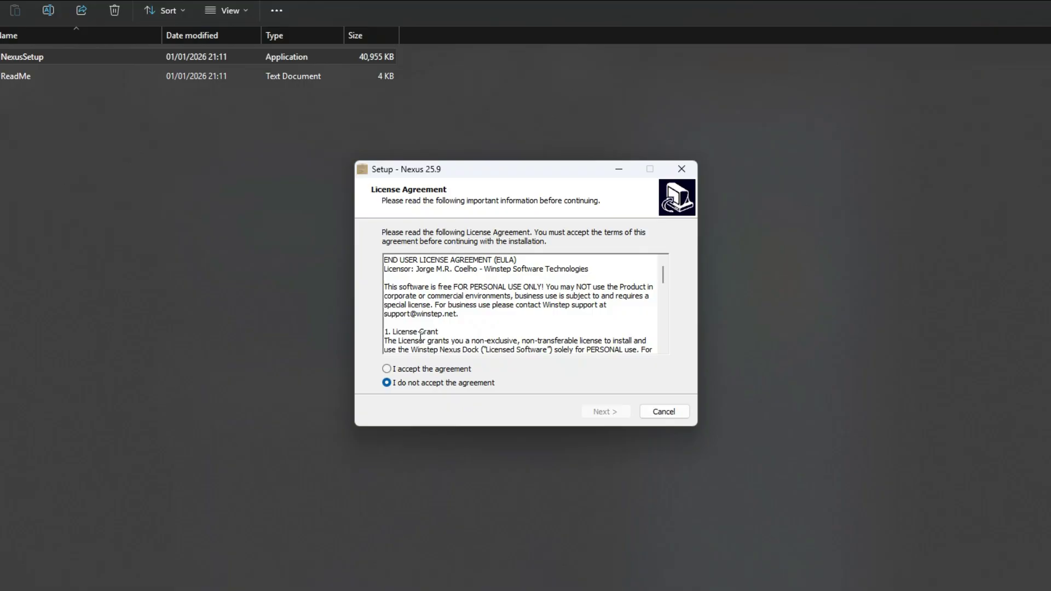
left_click(385, 366)
left_click(605, 411)
left_click(605, 411)
left_click(606, 411)
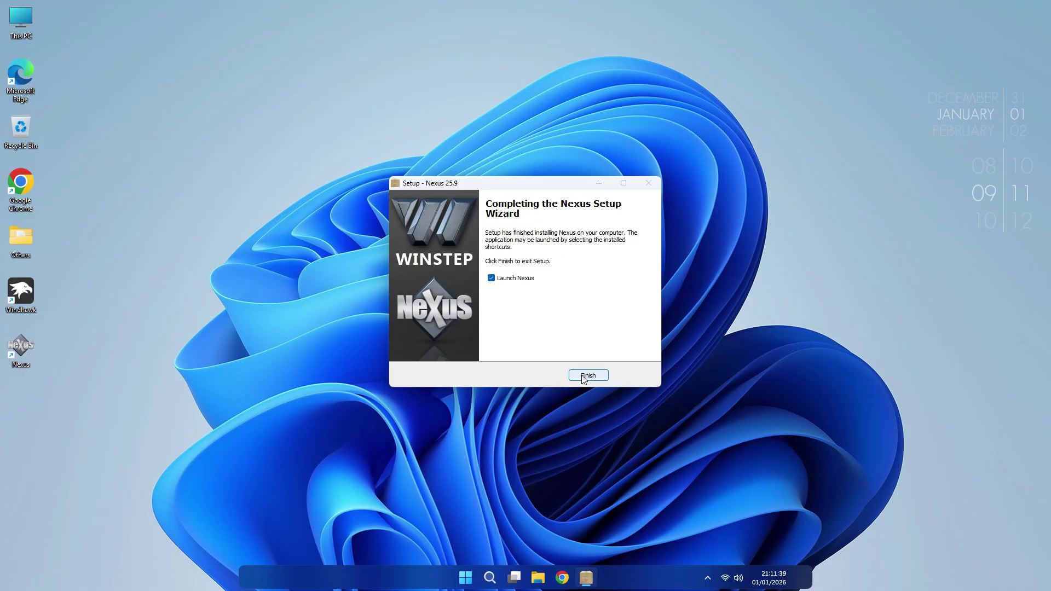
left_click(600, 414)
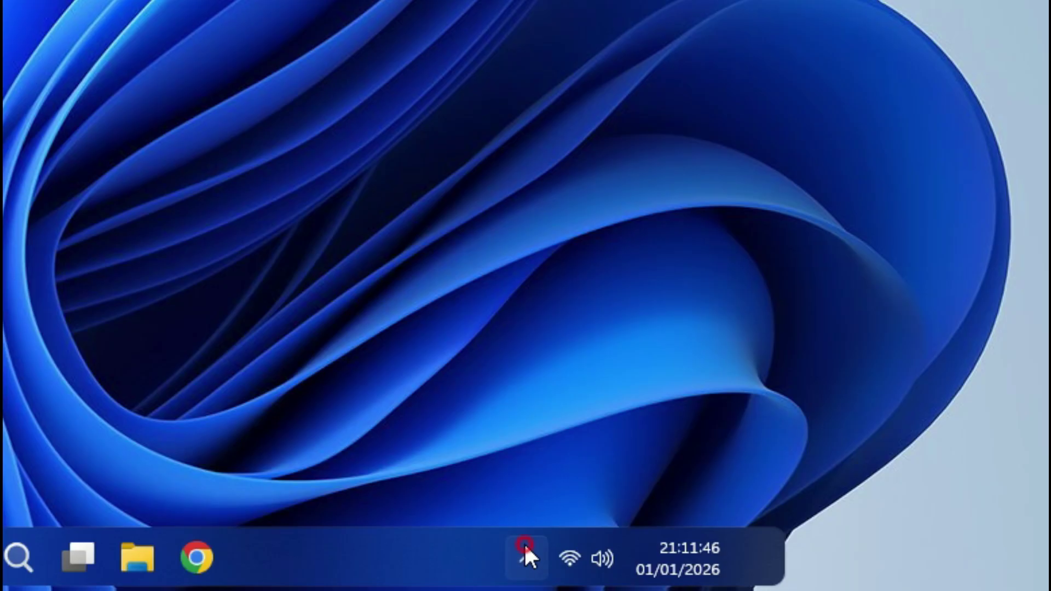
Open the Dock Transparency settings under Appearance in Nexus Preferences
left_click(708, 576)
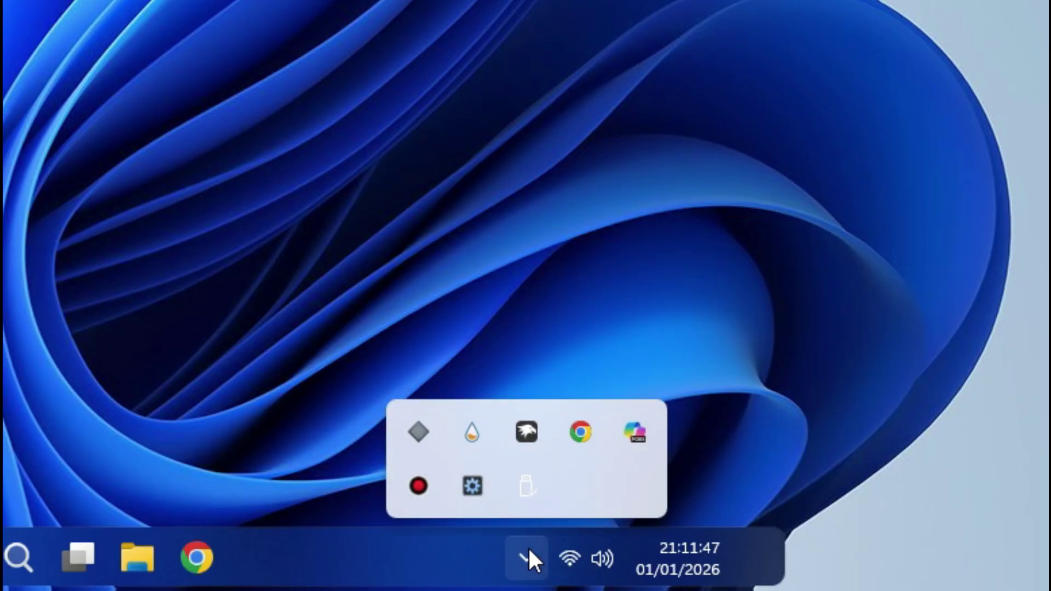
right_click(419, 429)
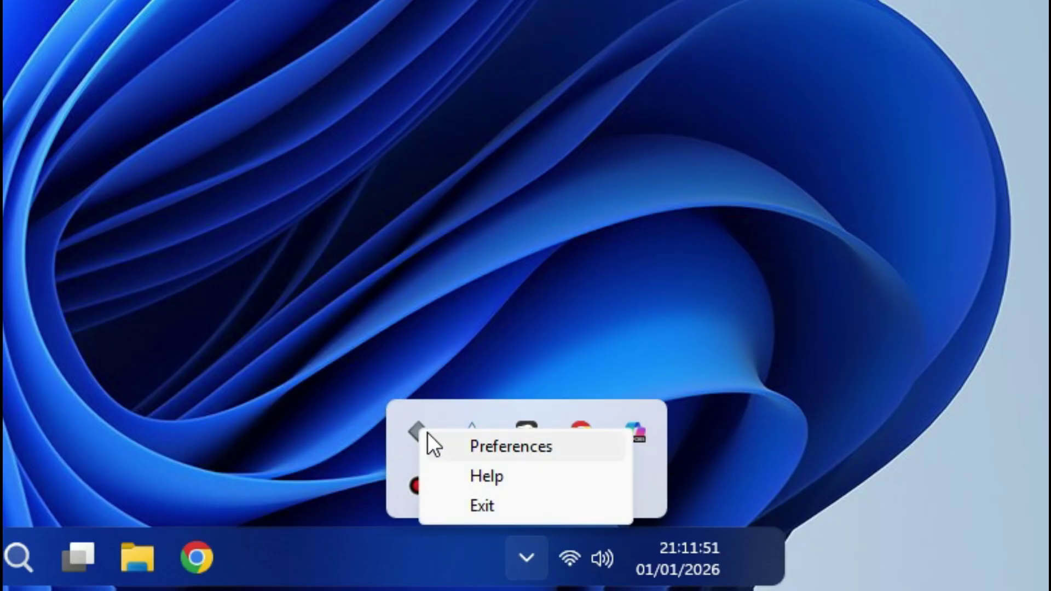
left_click(455, 446)
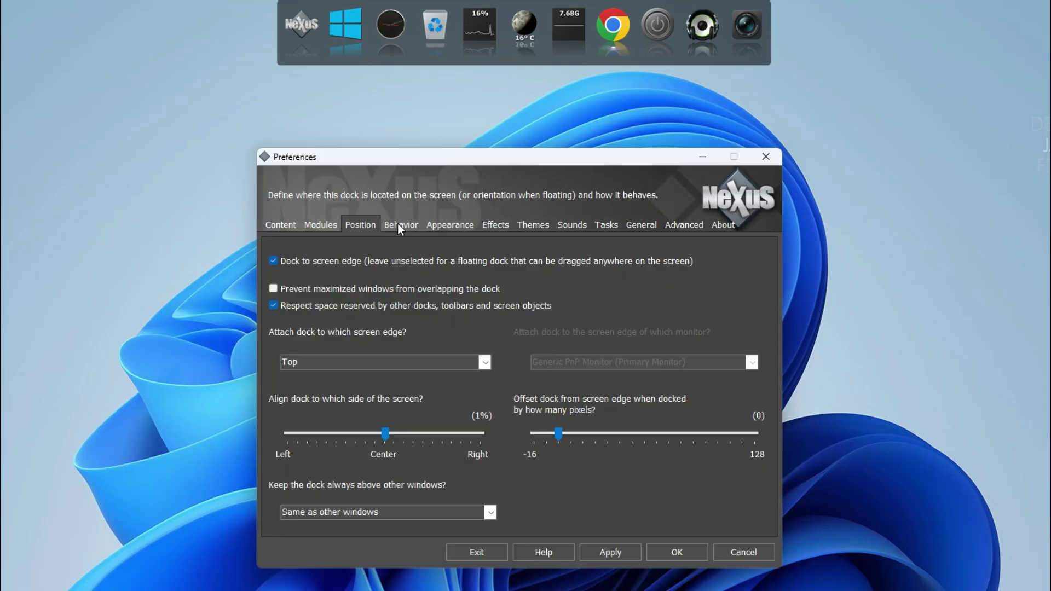
left_click(443, 228)
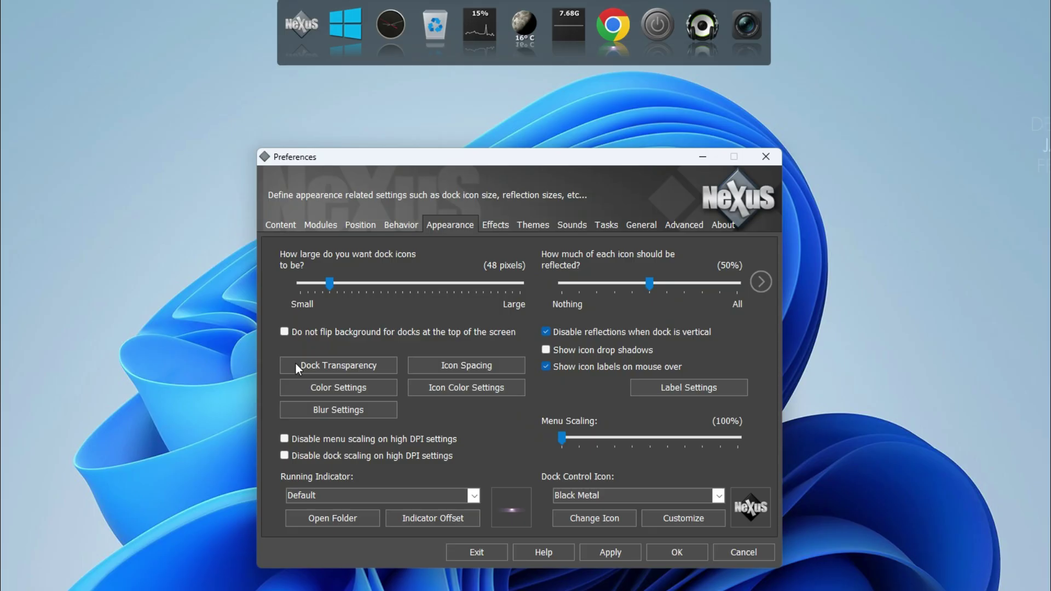
left_click(348, 365)
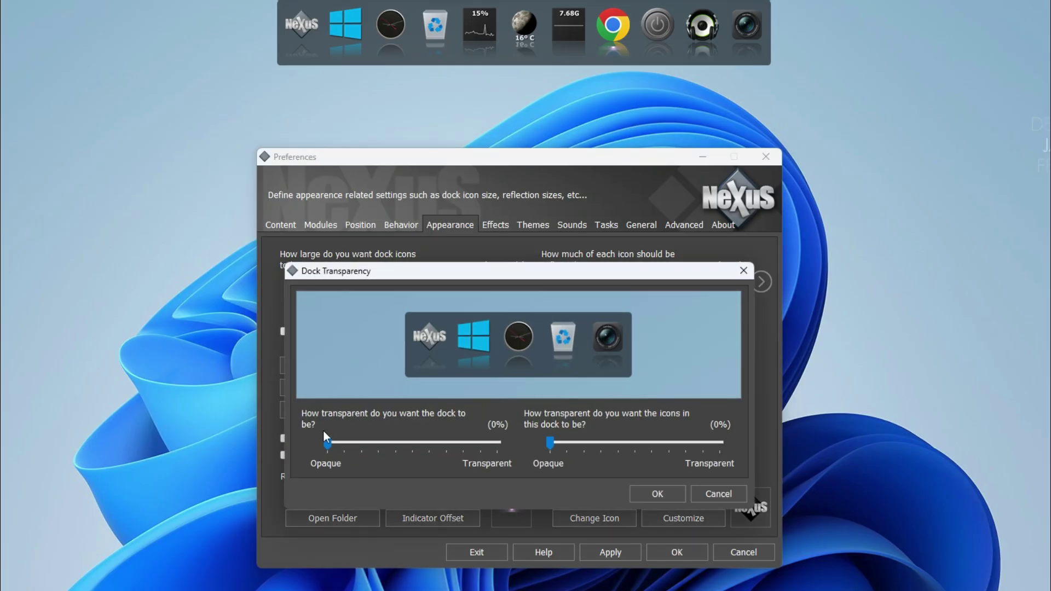
Set dock background transparency to 100% and icon transparency to 40%, then apply
left_click_drag(329, 441, 514, 448)
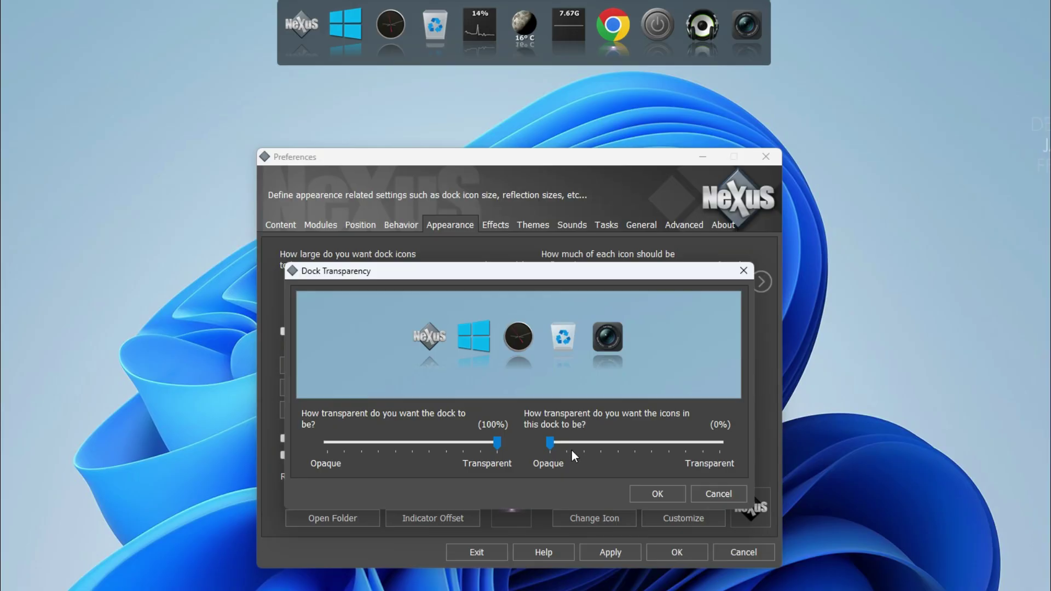
left_click_drag(550, 444, 606, 445)
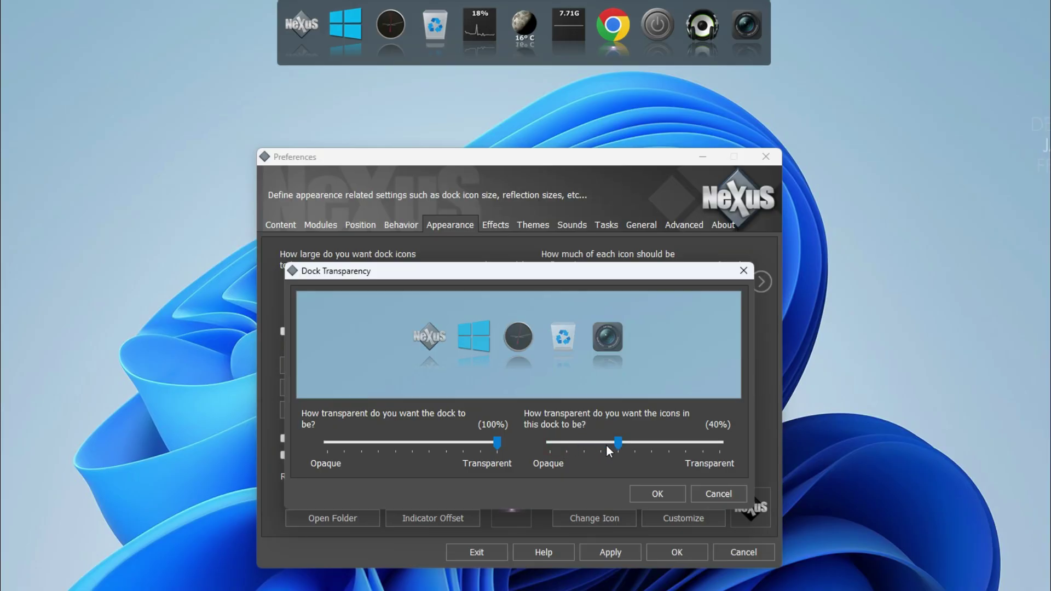
left_click(665, 495)
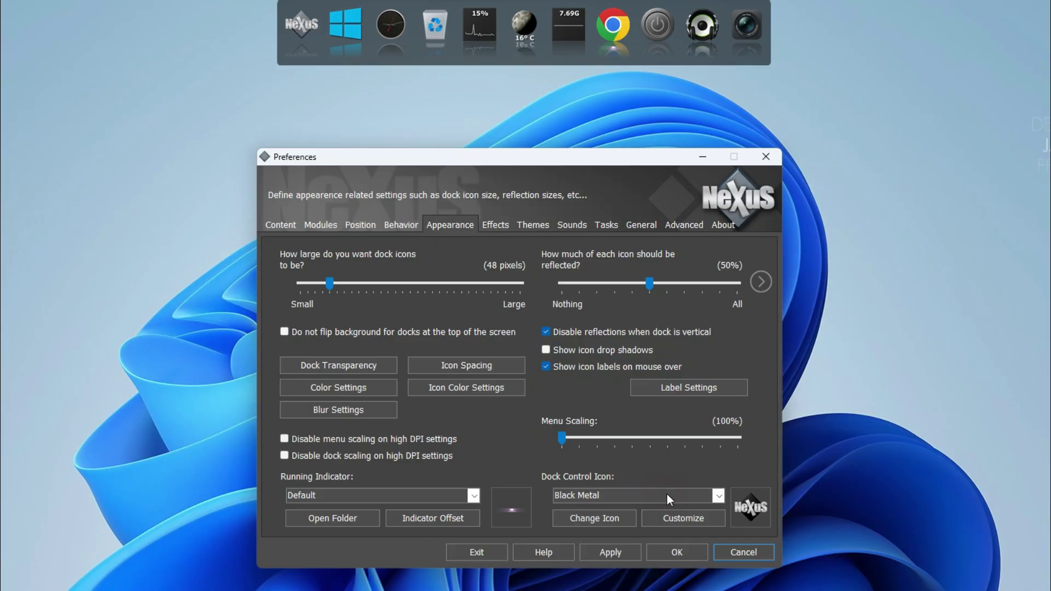
left_click(611, 553)
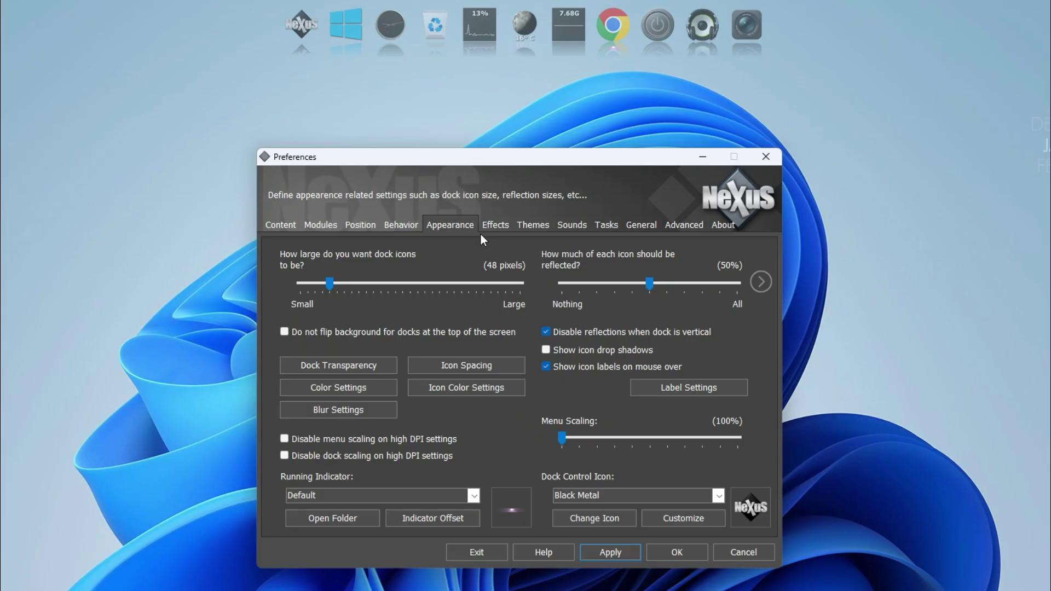
Apply the Leopard theme to the Nexus dock
left_click(530, 224)
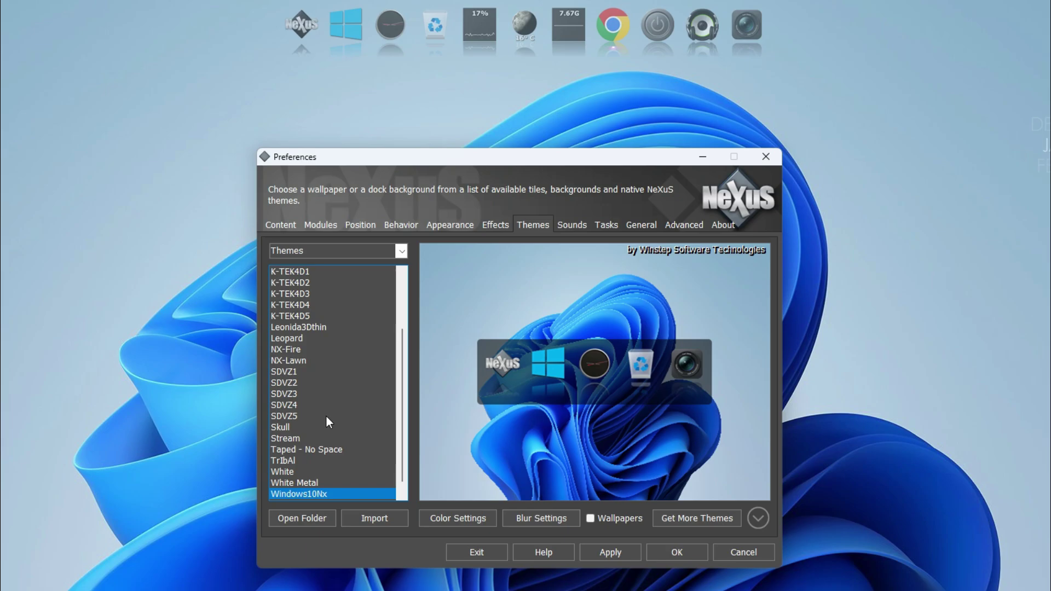
scroll(326, 415, "up", 1)
left_click(285, 371)
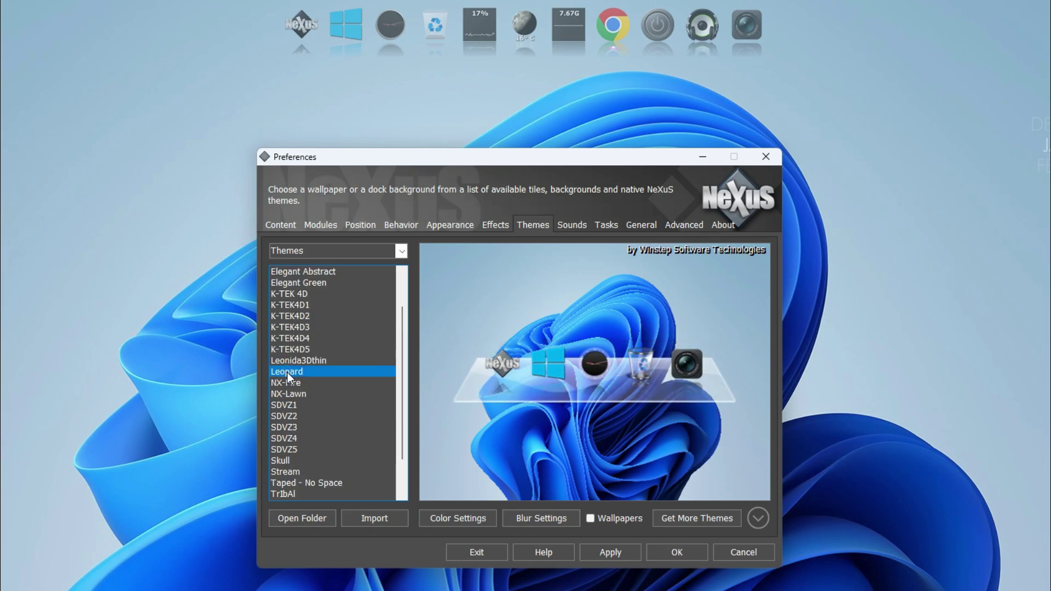
left_click(619, 552)
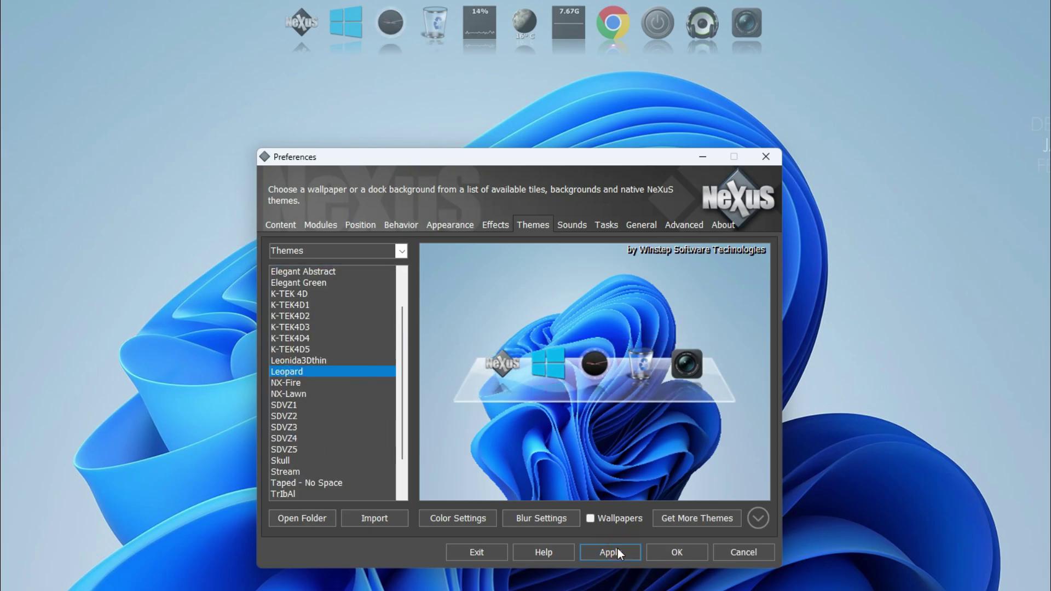
Shrink the dock icons to 45 pixels on the Appearance page and apply
left_click(447, 225)
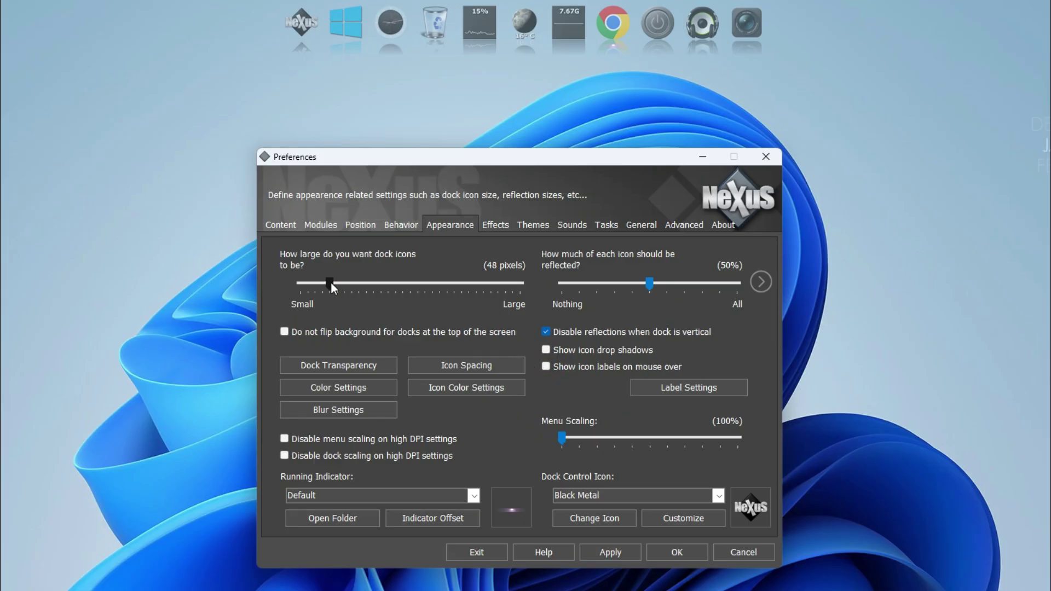
left_click_drag(329, 284, 326, 284)
left_click(604, 551)
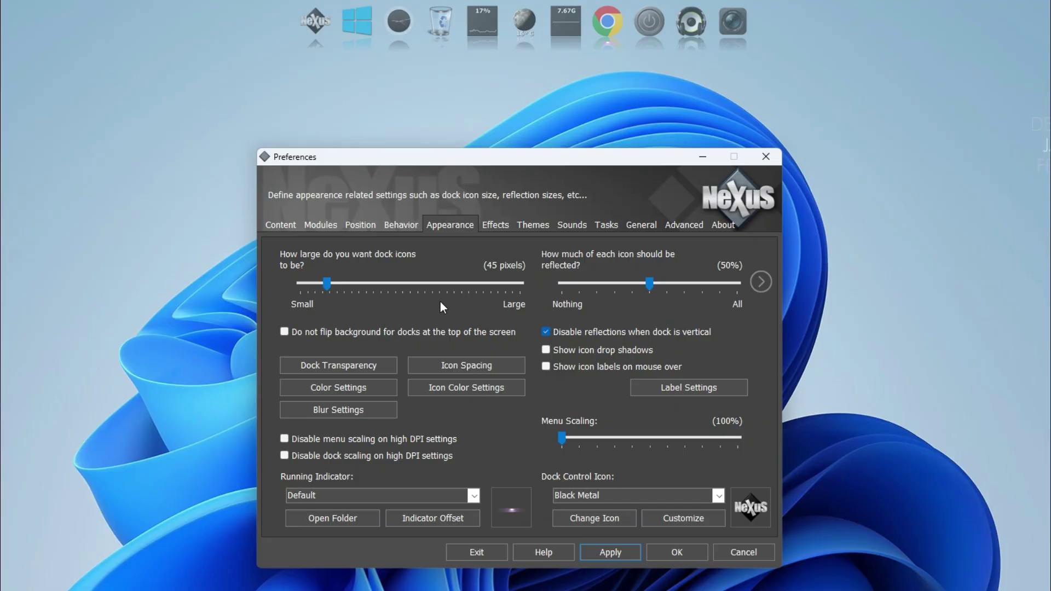
Remove the NeXuS, clock and CPU meter icons from the dock
right_click(311, 37)
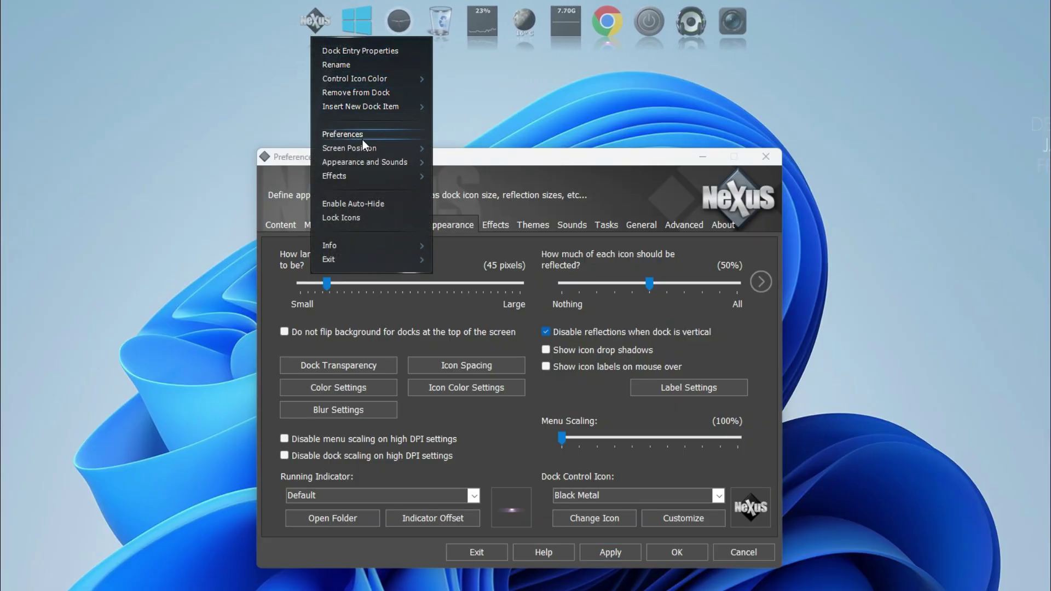
left_click(346, 93)
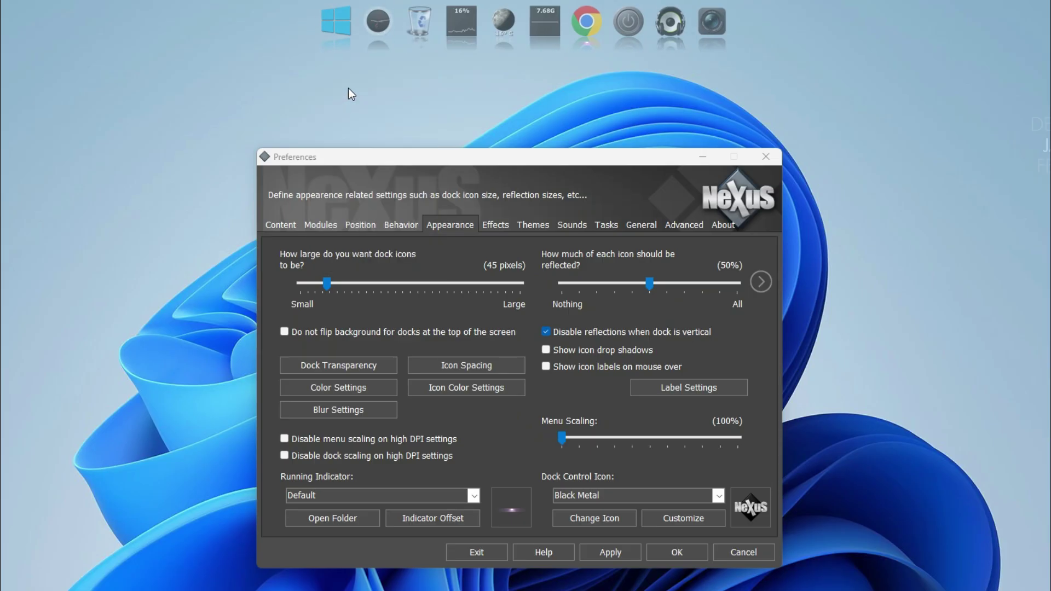
right_click(383, 28)
left_click(404, 78)
right_click(455, 25)
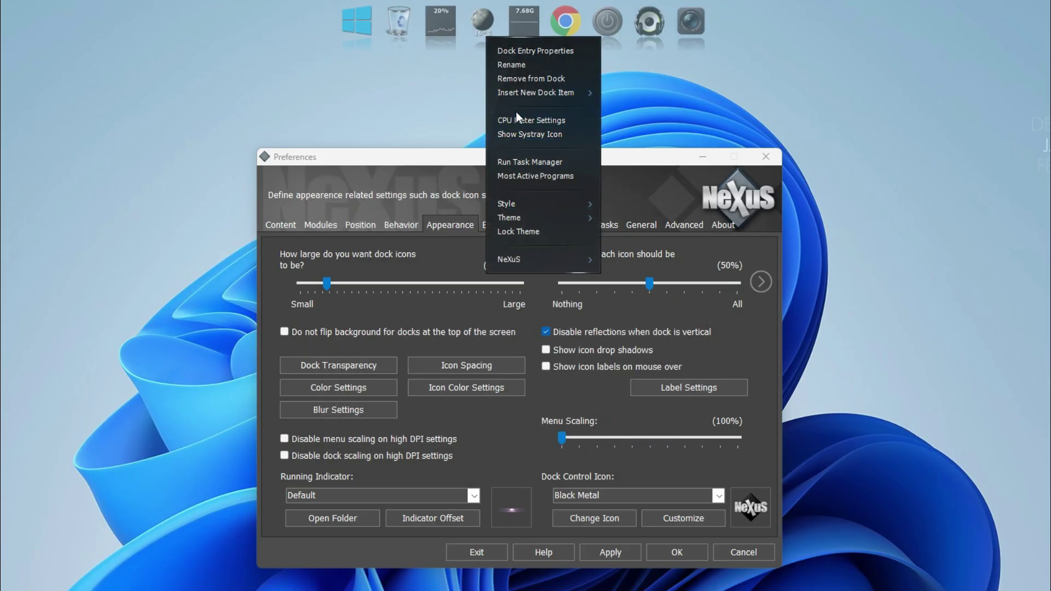
left_click(531, 78)
left_click(606, 432)
Remove the weather, RAM meter and one more icon from the dock
right_click(462, 22)
left_click(468, 77)
right_click(482, 37)
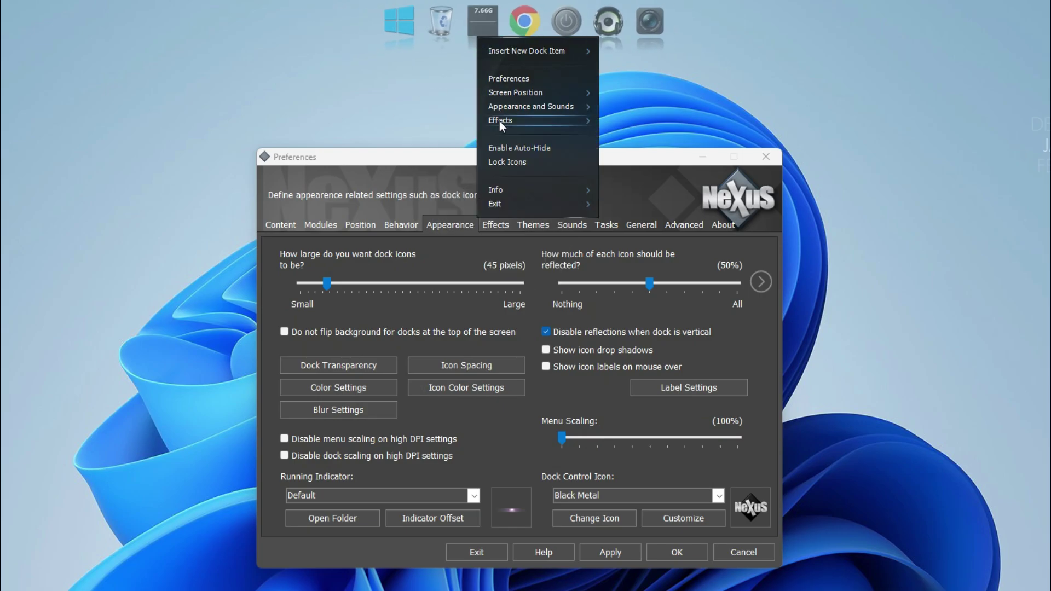
right_click(482, 22)
left_click(512, 81)
right_click(625, 55)
key("Escape")
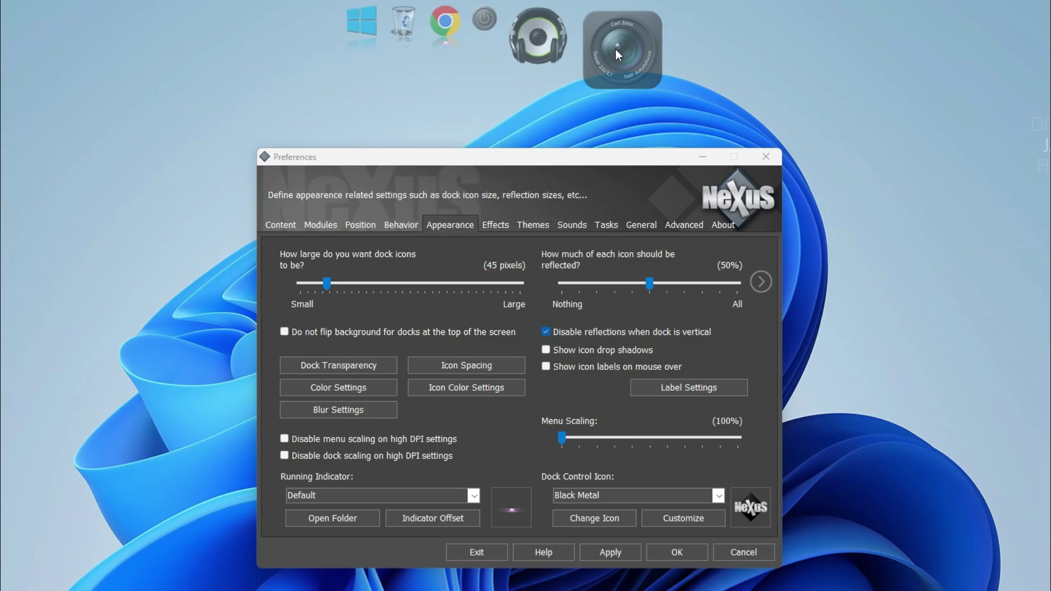
right_click(583, 53)
left_click(600, 77)
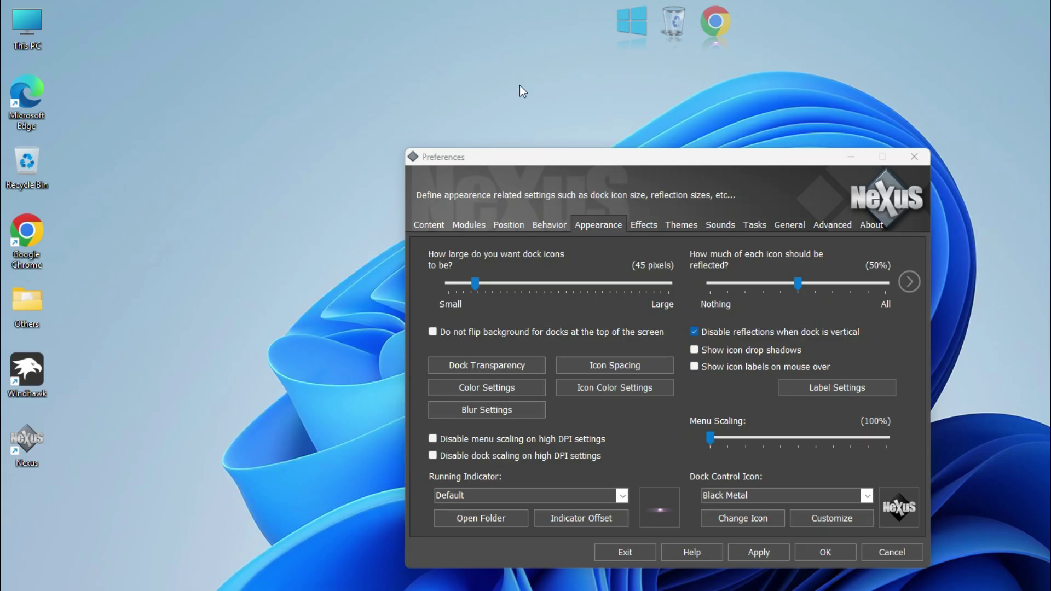
Drag This PC onto the dock and remove the Windows and Chrome icons
left_click_drag(24, 27, 404, 82)
left_click_drag(584, 16, 667, 28)
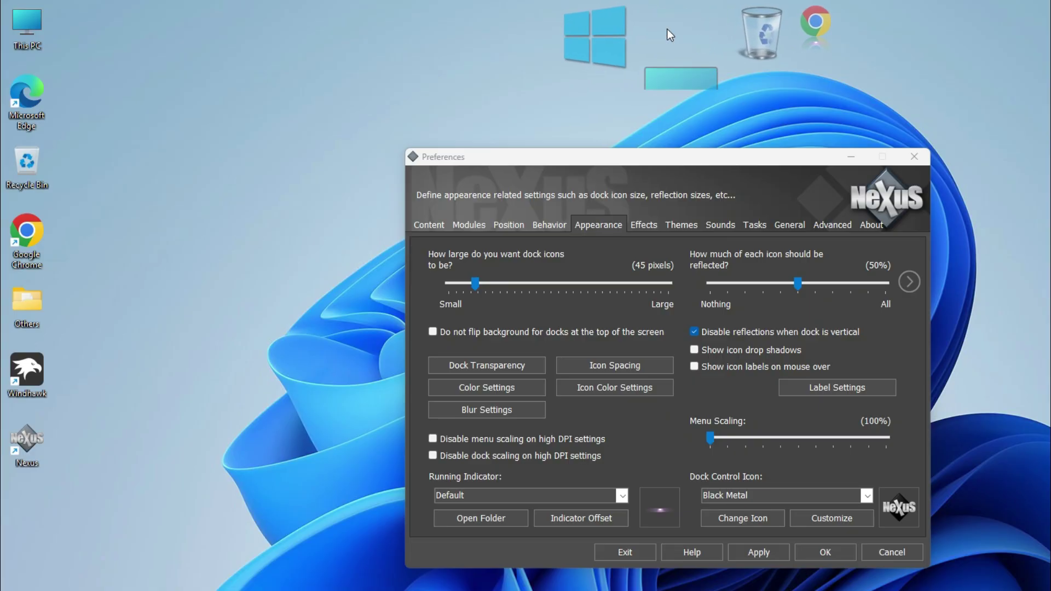
right_click(599, 35)
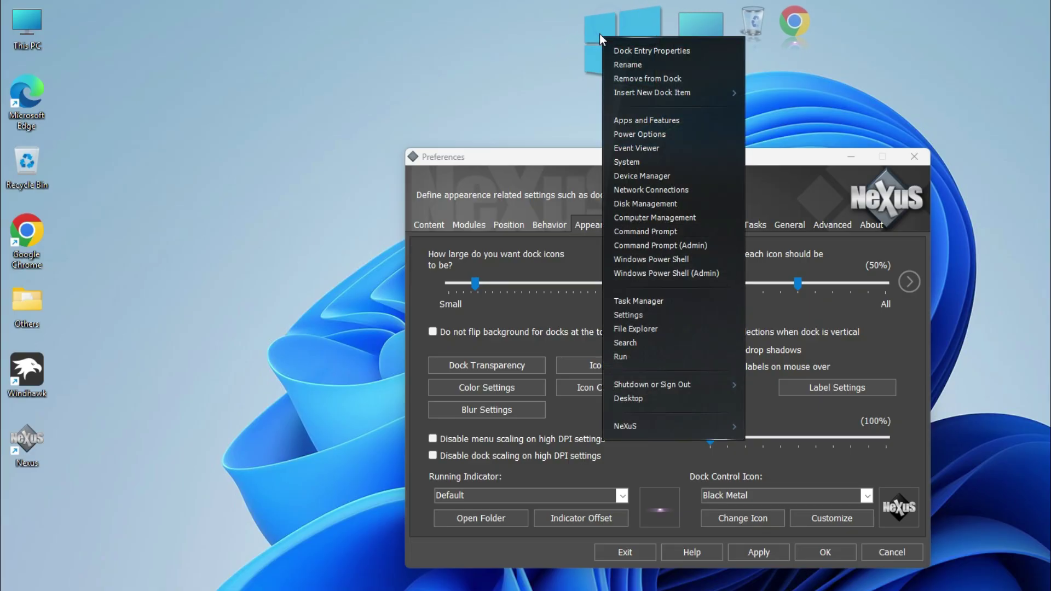
left_click(648, 77)
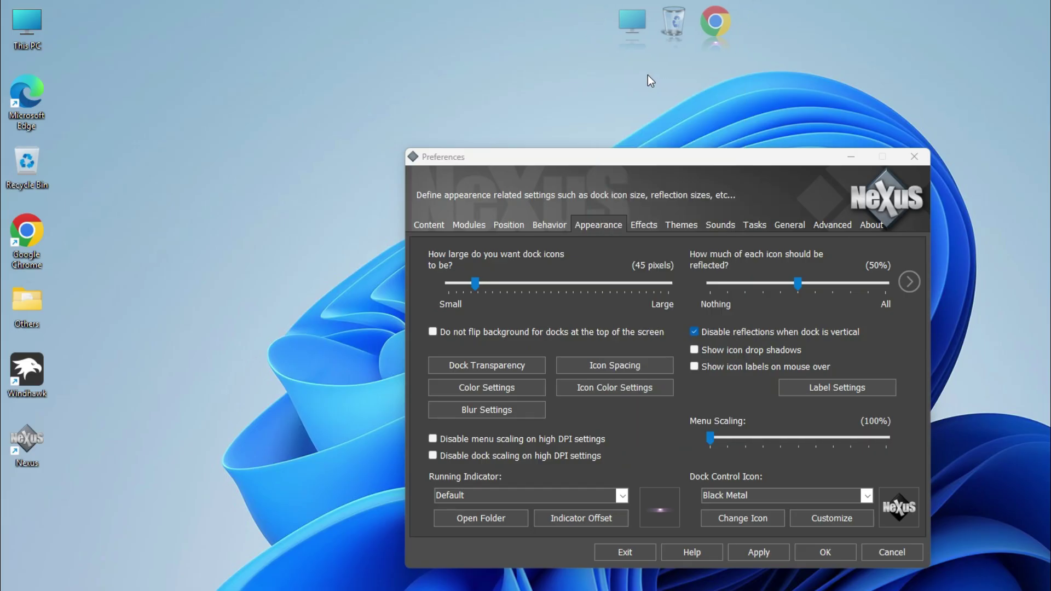
right_click(718, 36)
left_click(734, 77)
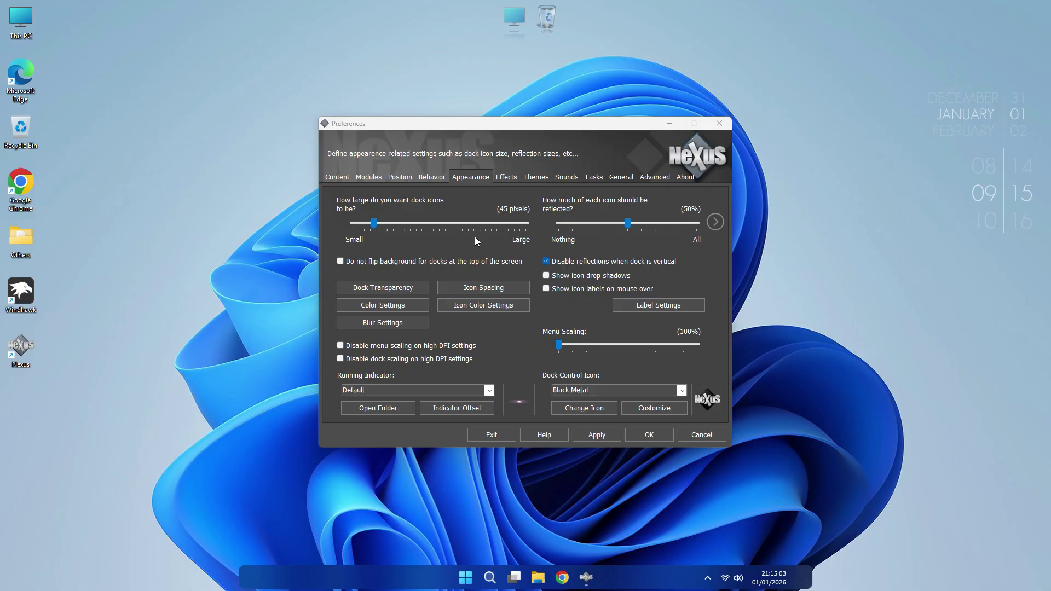
Drag Outlook from the Start menu's pinned apps onto the Nexus dock
left_click(470, 580)
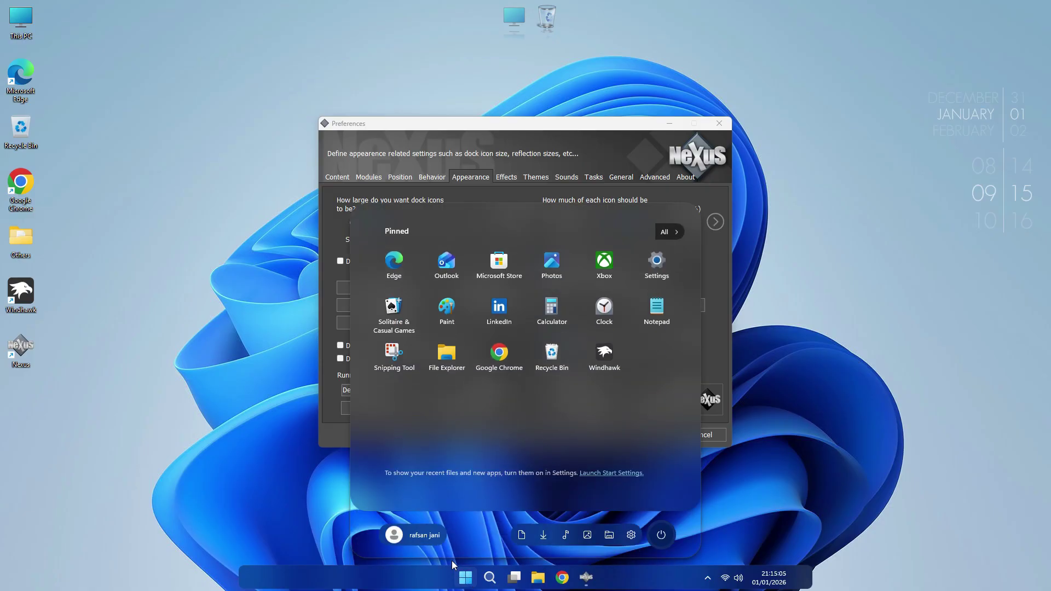
left_click(447, 263)
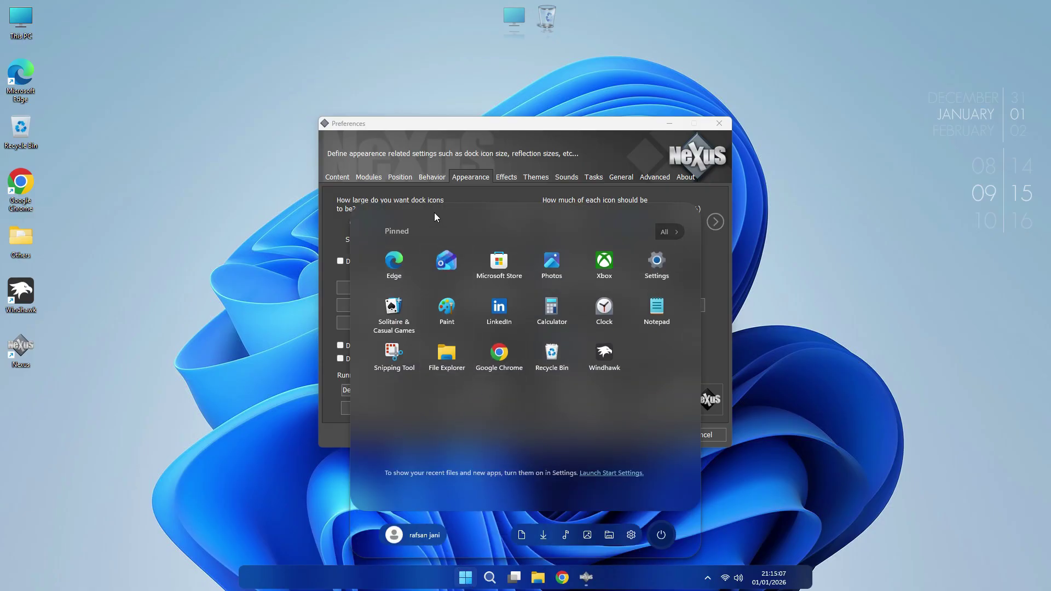
left_click_drag(502, 49, 541, 35)
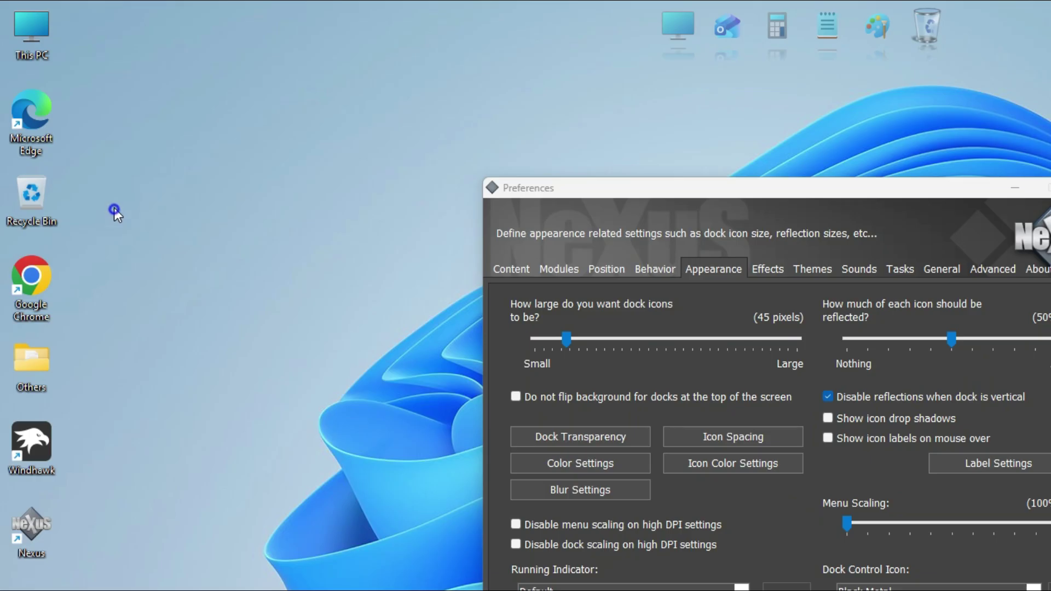
Turn off Show desktop icons from the desktop's View menu
right_click(74, 138)
mouse_move(166, 229)
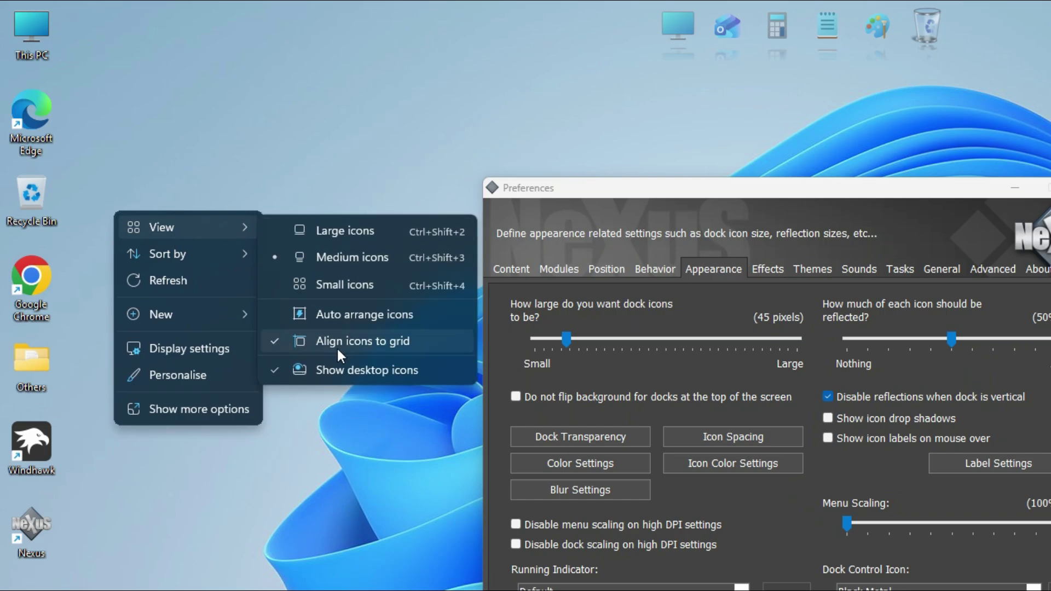
left_click(346, 370)
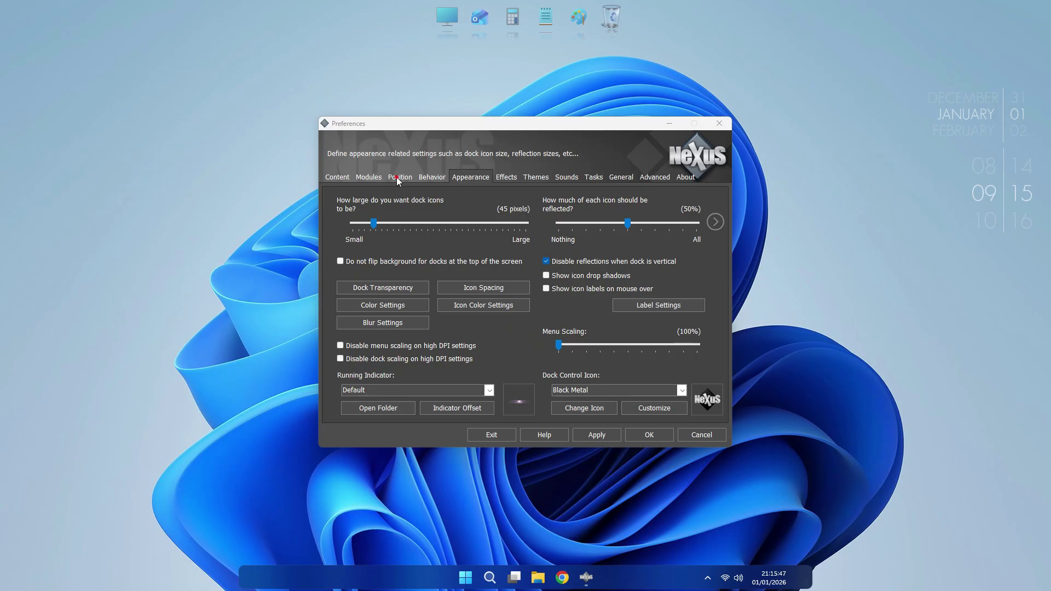
Set the dock's screen edge to Left in the Position settings and apply
left_click(614, 271)
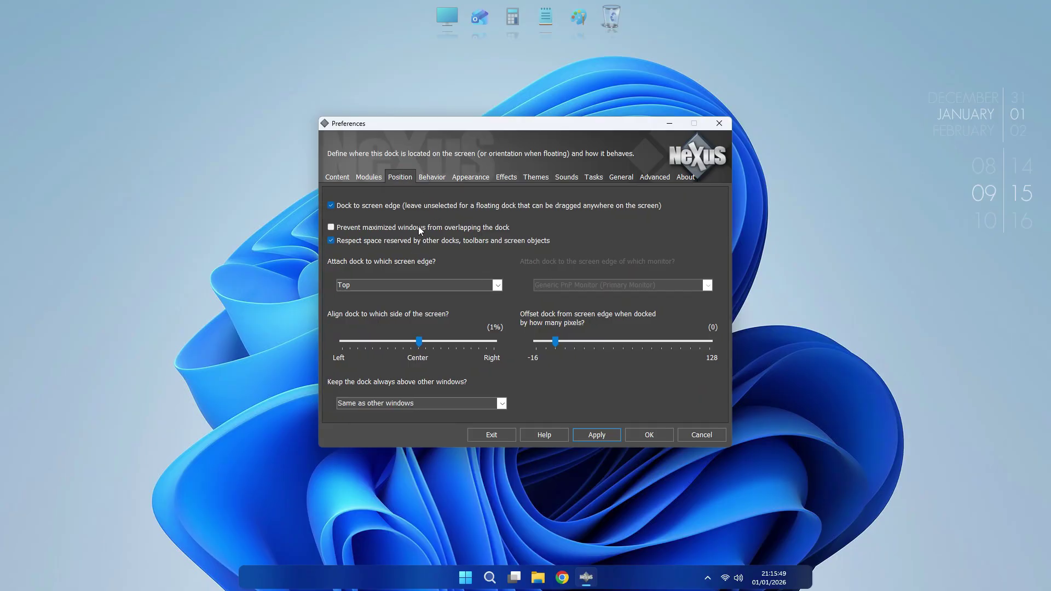
left_click(498, 284)
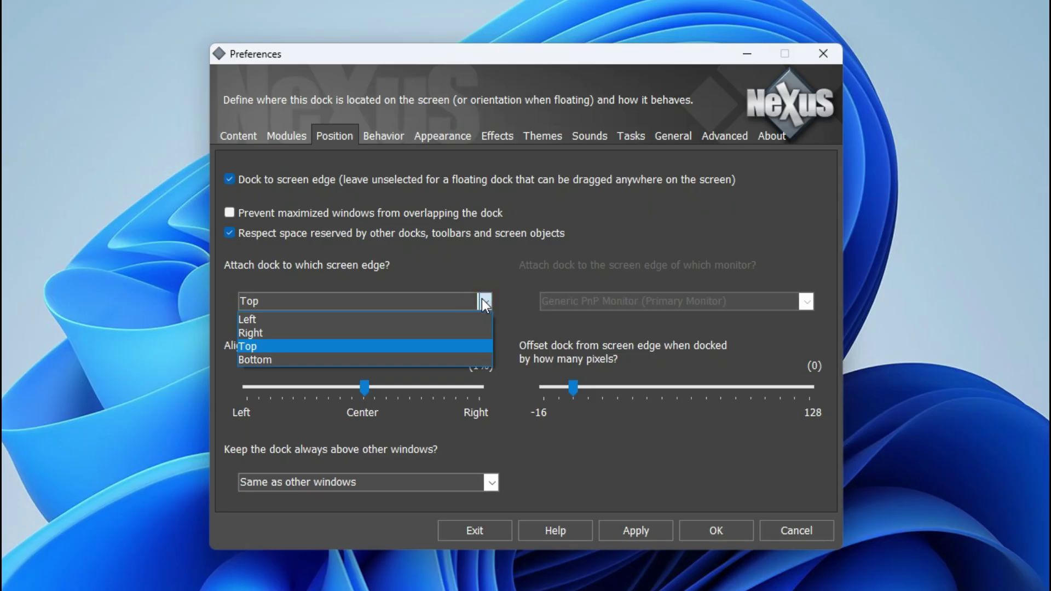
left_click(441, 320)
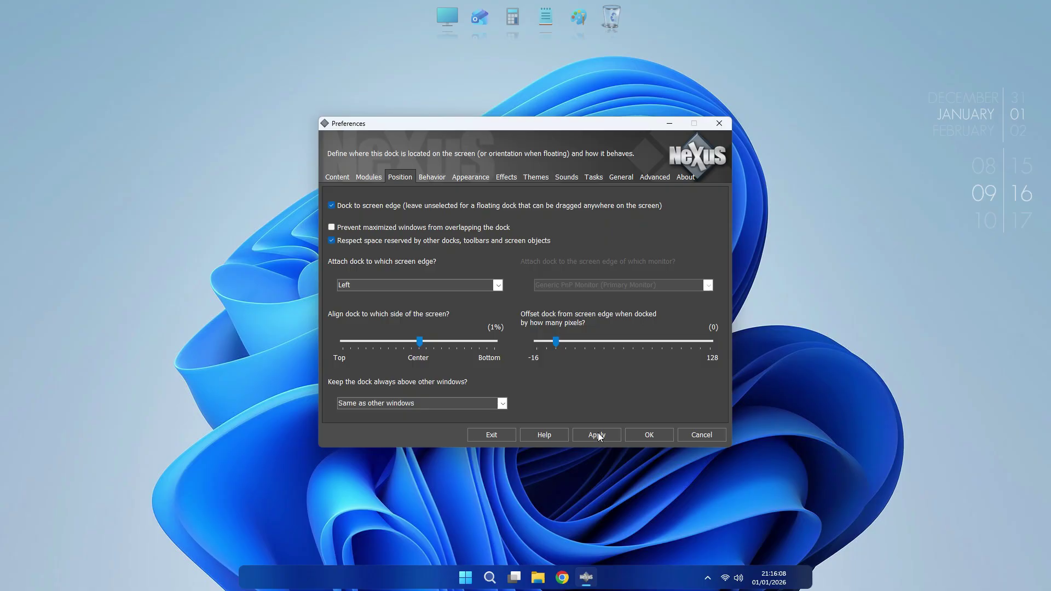
left_click(598, 435)
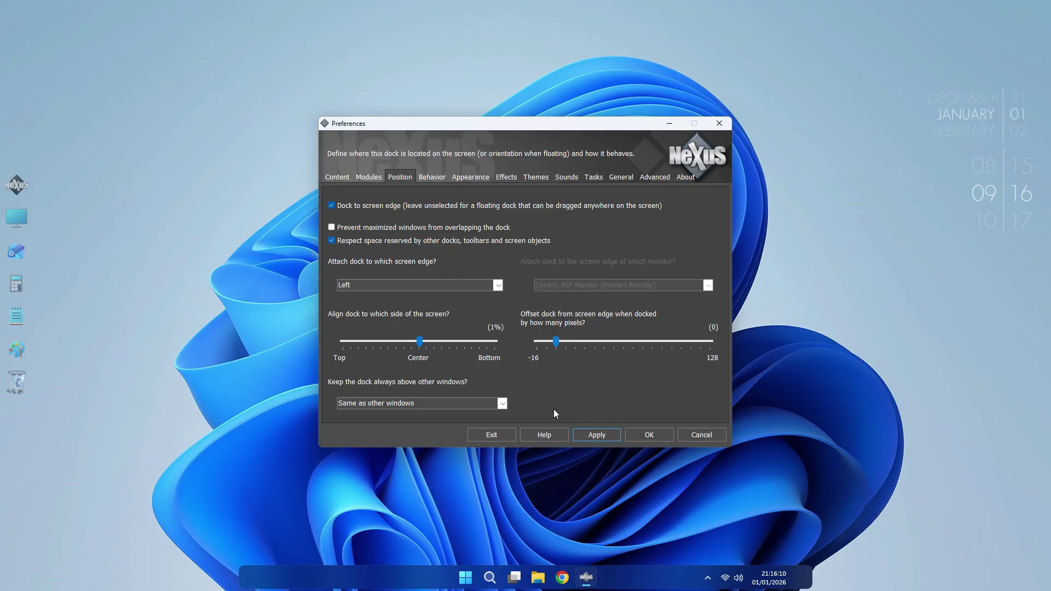
Remove the Nexus control icon from the left-side dock
right_click(16, 185)
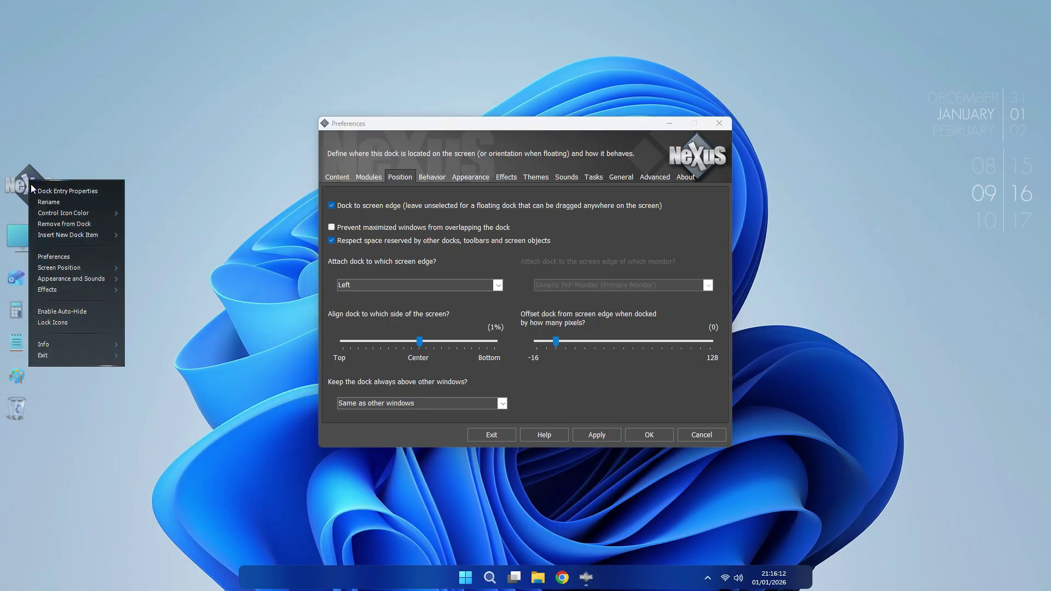
left_click(65, 222)
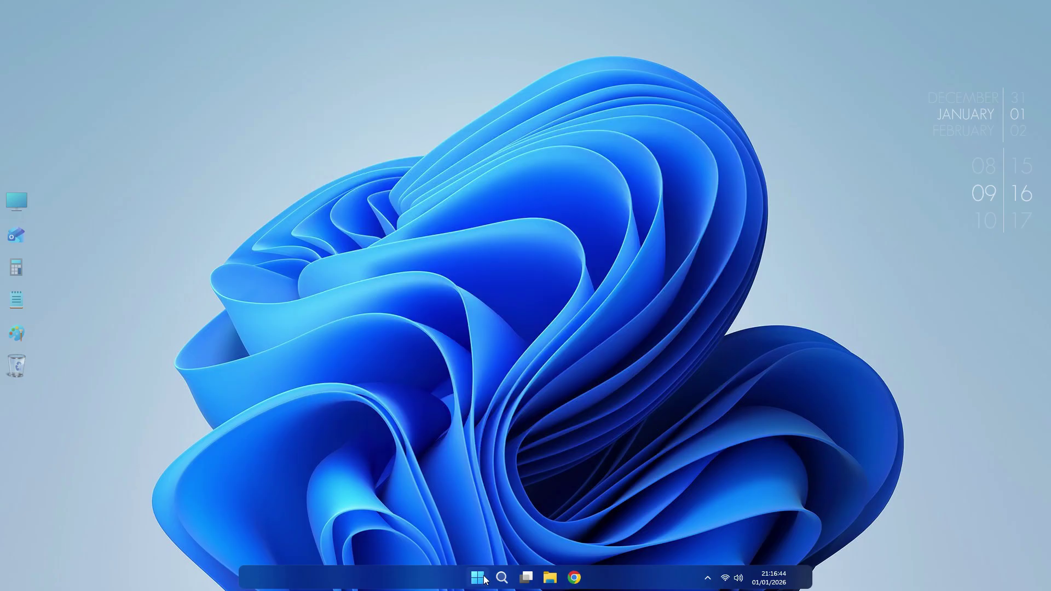
left_click(479, 578)
Search Microsoft Store for 'lively wallpaper', then install and launch Lively Wallpaper
left_click(499, 262)
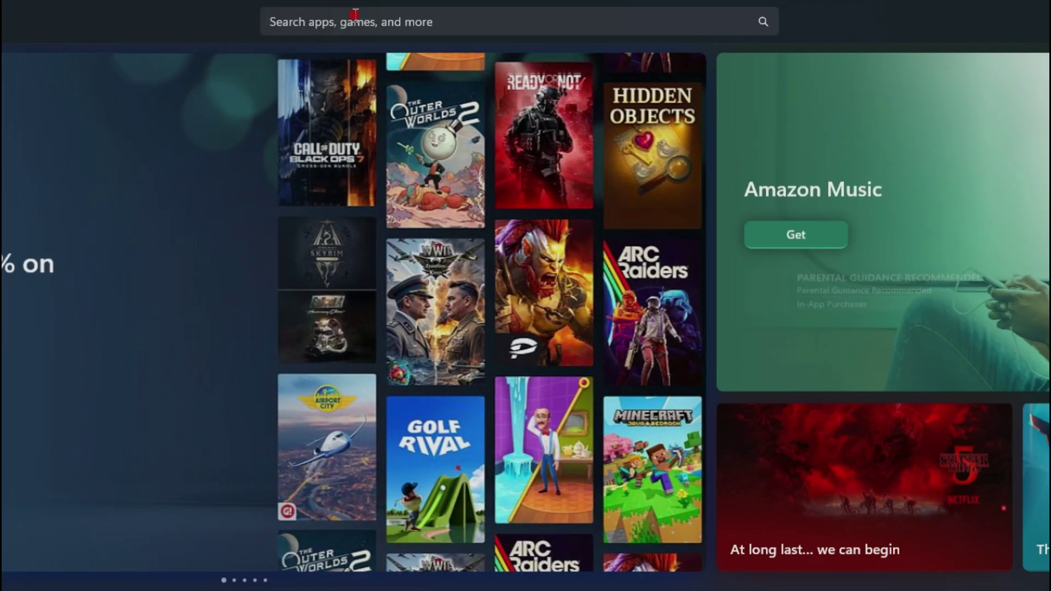
left_click(356, 18)
type("li")
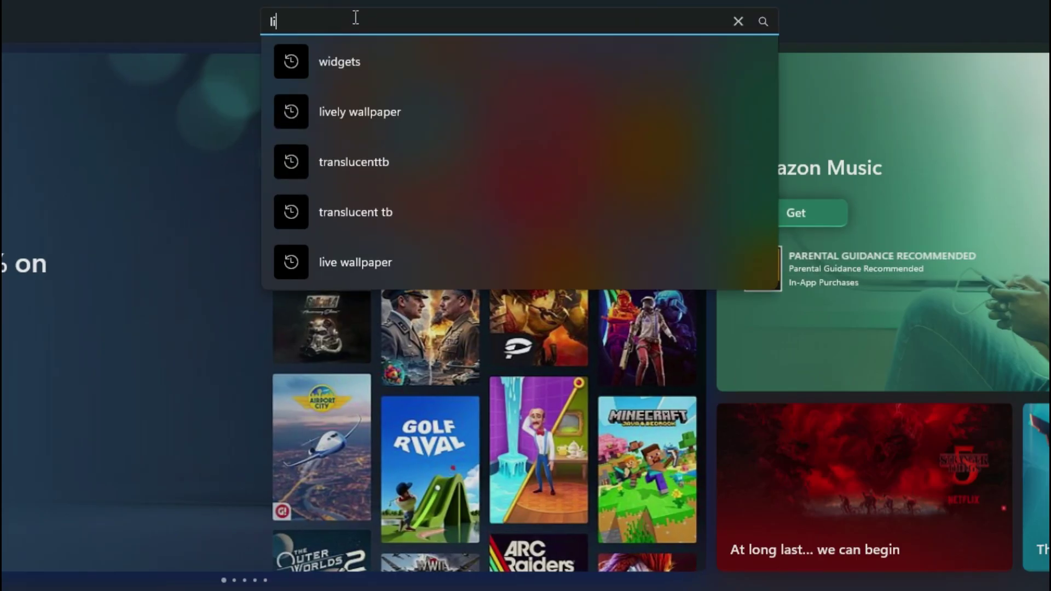
type("vely wallpaper")
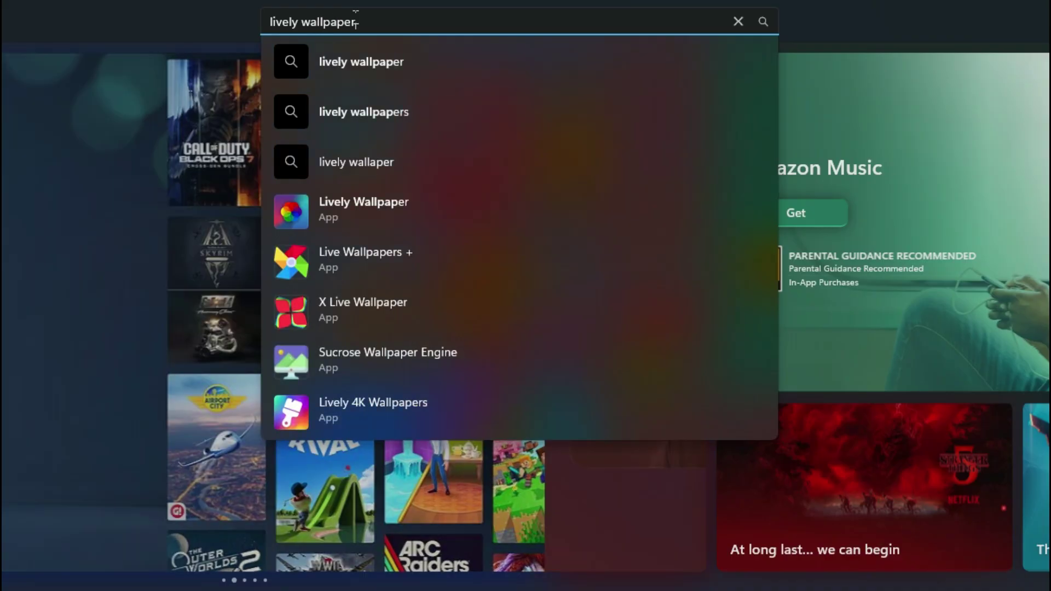
left_click(374, 58)
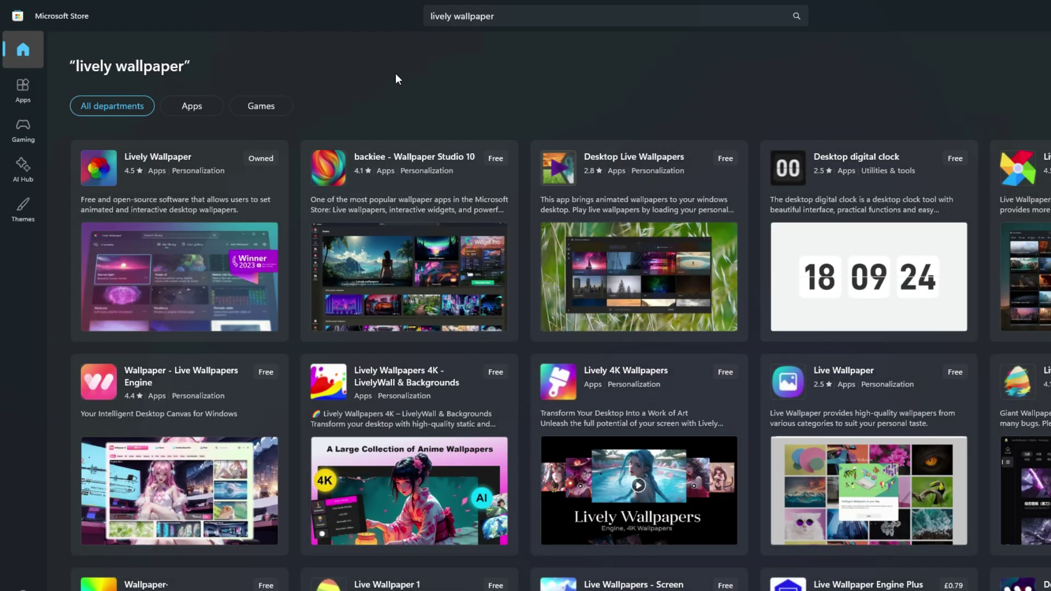
left_click(167, 186)
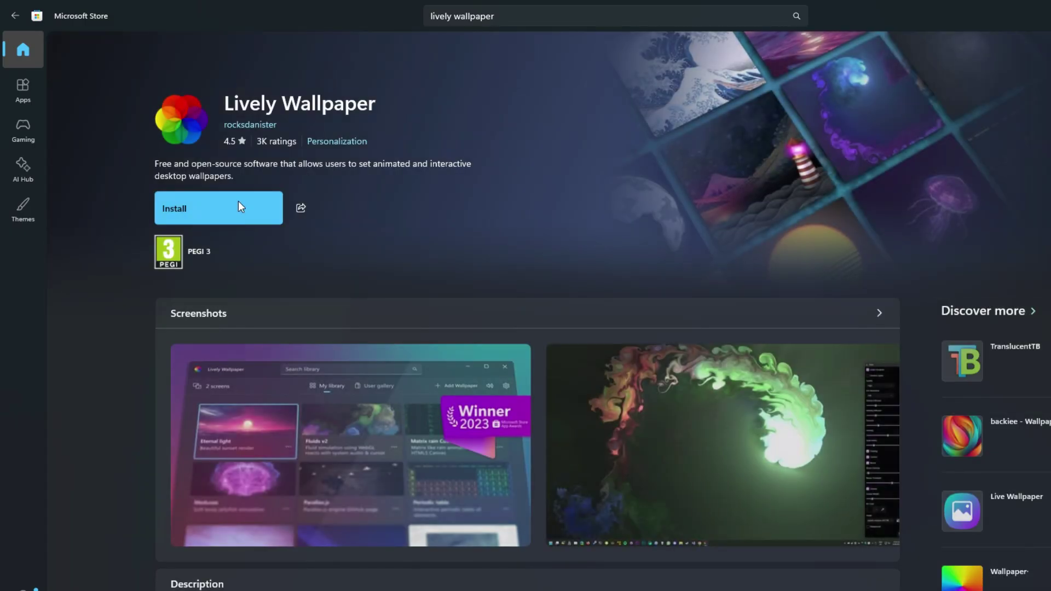
left_click(219, 205)
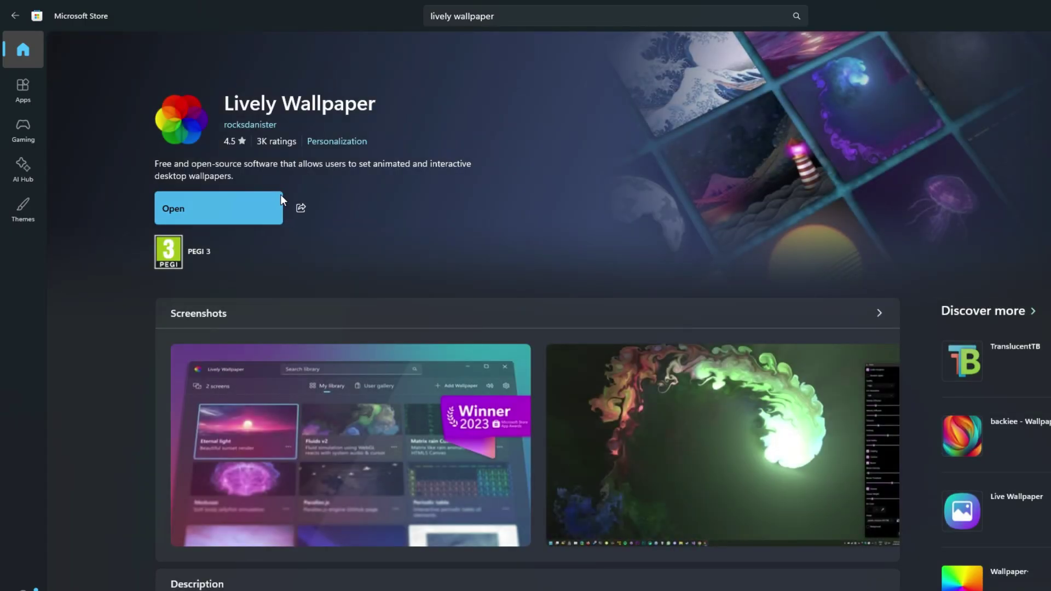
left_click(225, 208)
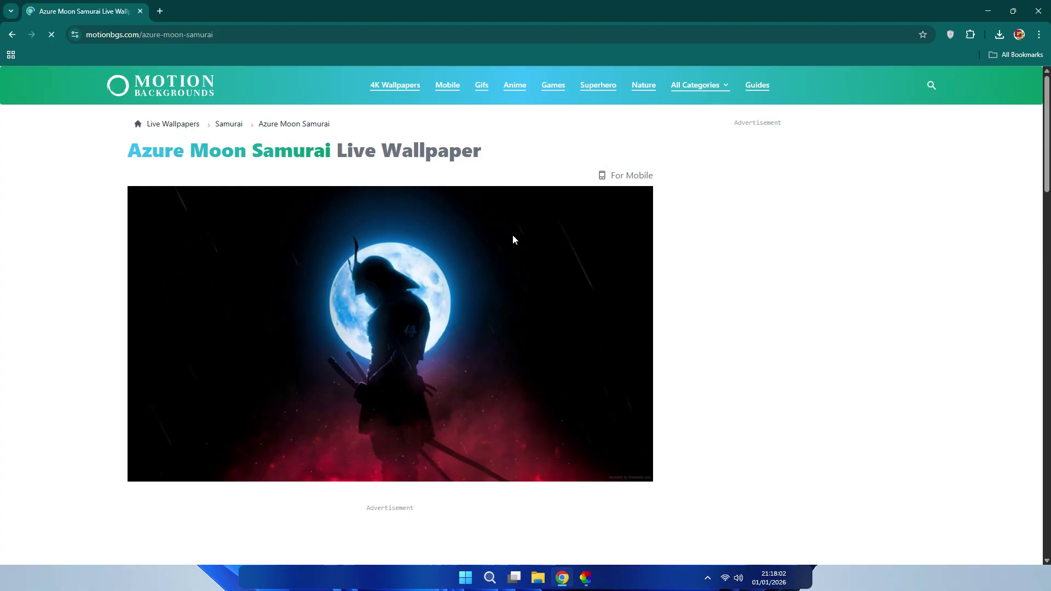
Download the 4K Azure Moon Samurai video and save it to D:\Win Style\Files
scroll(330, 252, "down", 7)
left_click(207, 344)
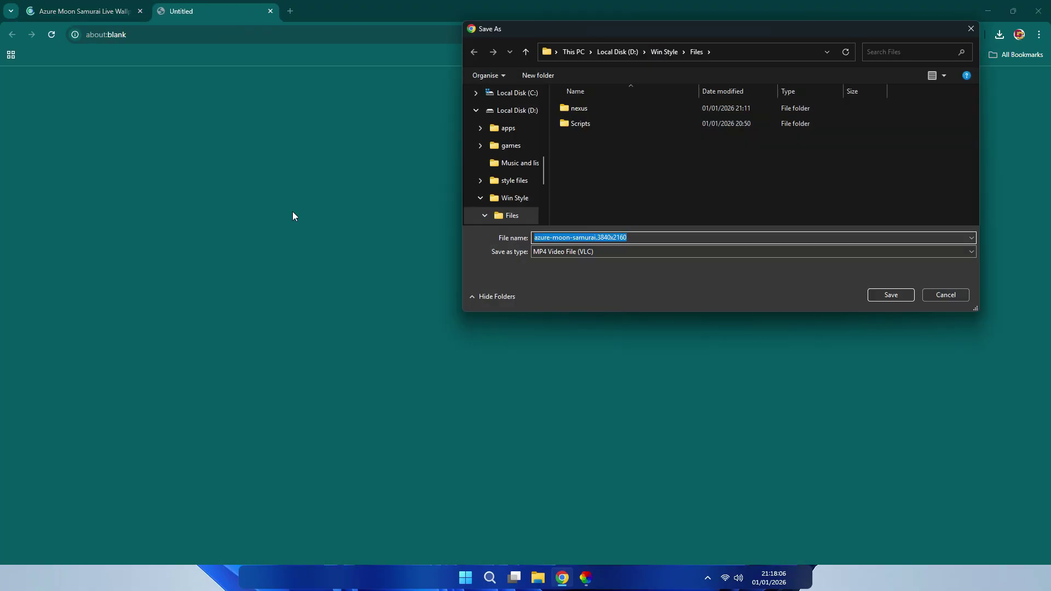
left_click(893, 295)
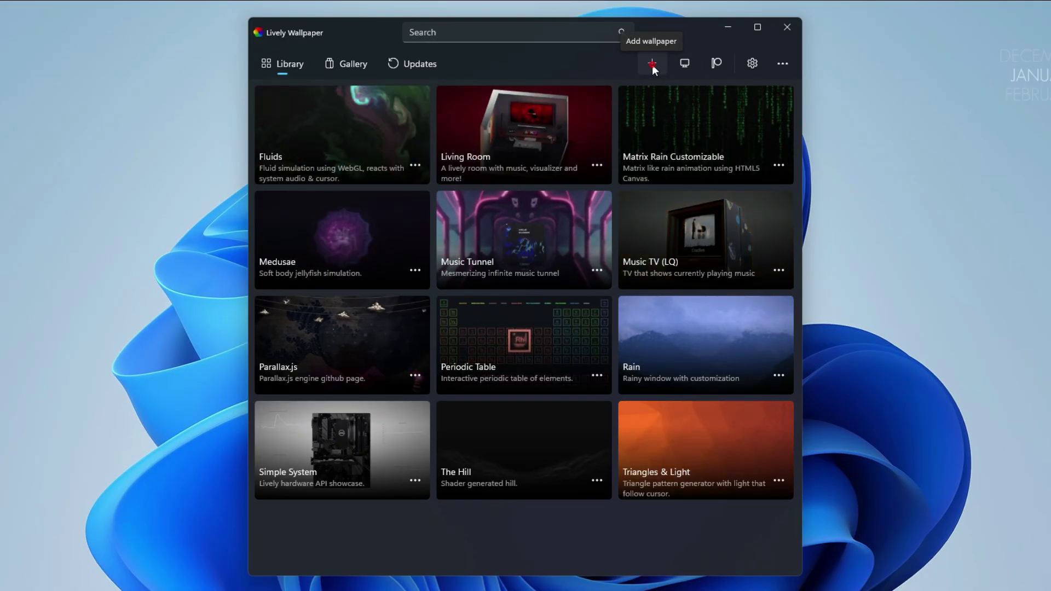
Add azure-moon-samurai.3840x2160 from a local file as the live wallpaper
left_click(652, 65)
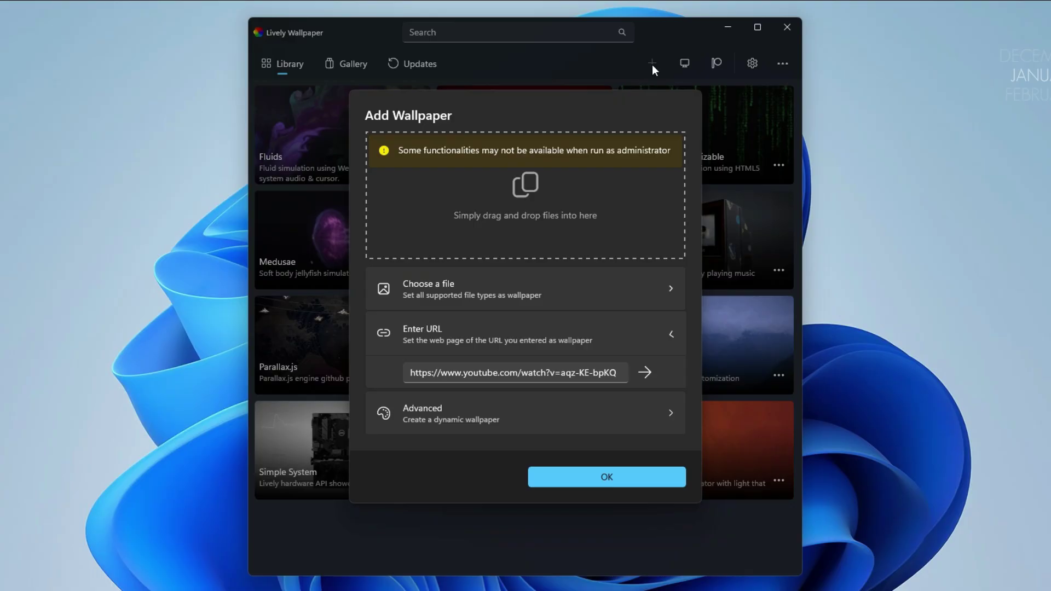
left_click(544, 285)
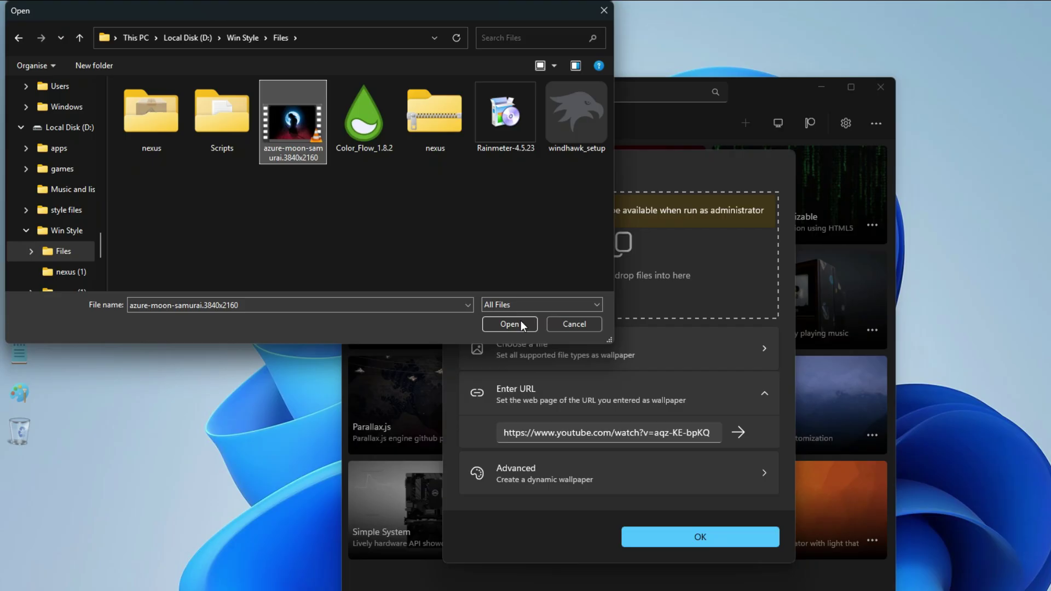
left_click(507, 323)
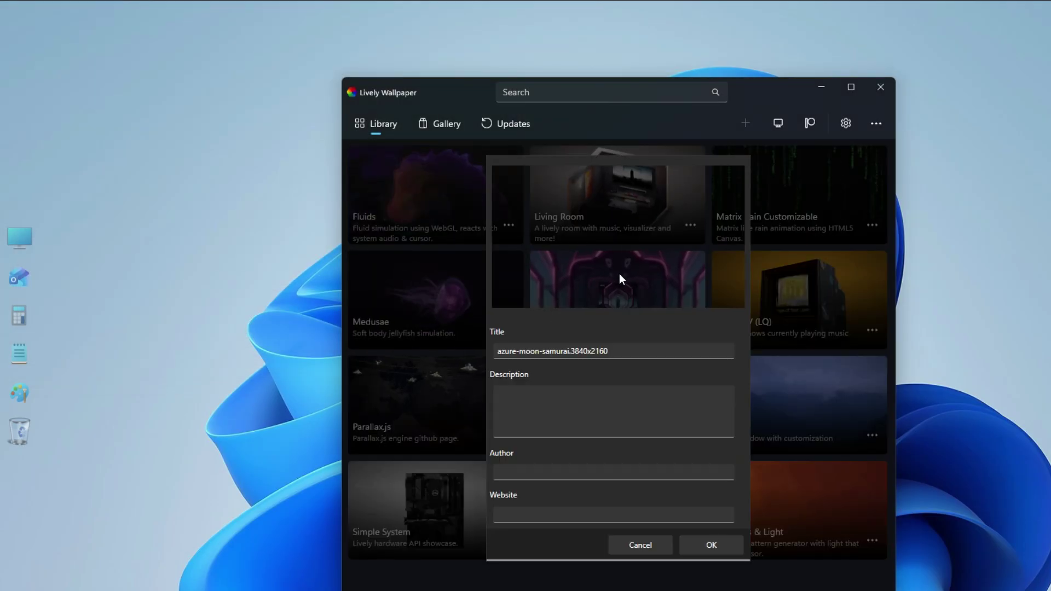
left_click(708, 546)
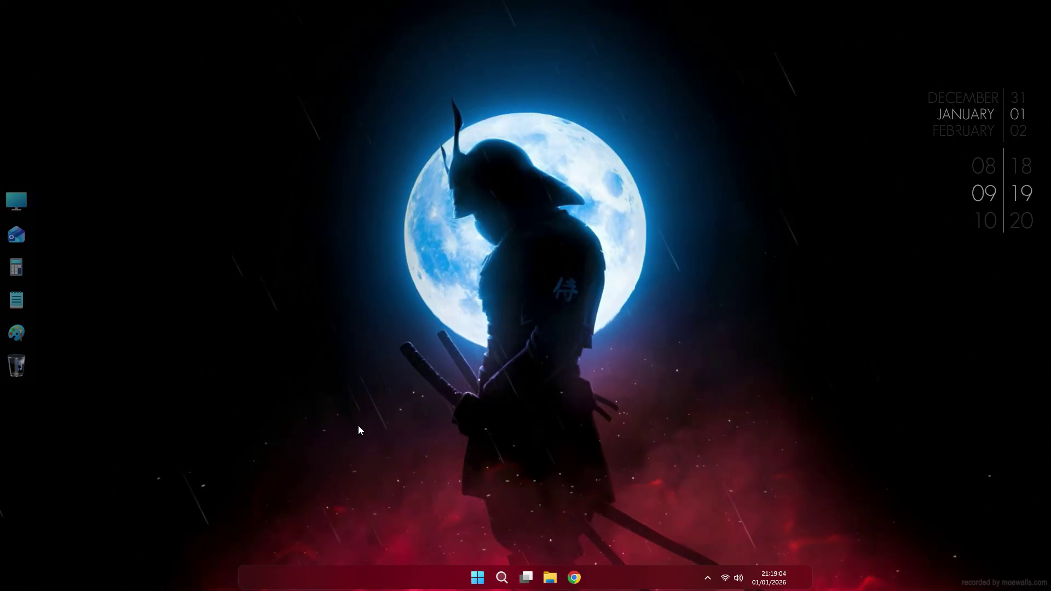
left_click(478, 582)
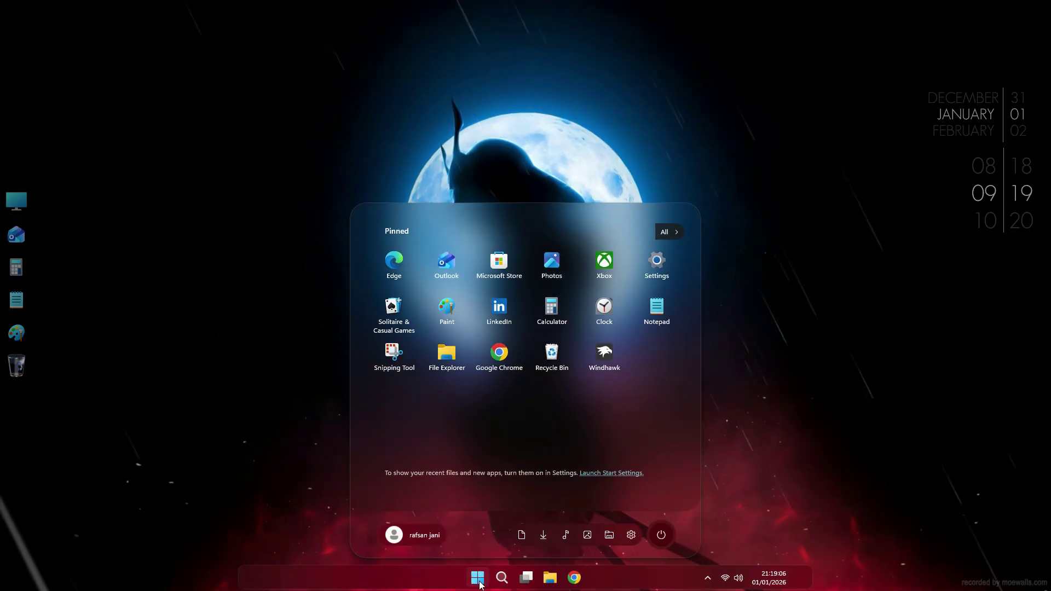
left_click(479, 582)
left_click(479, 582)
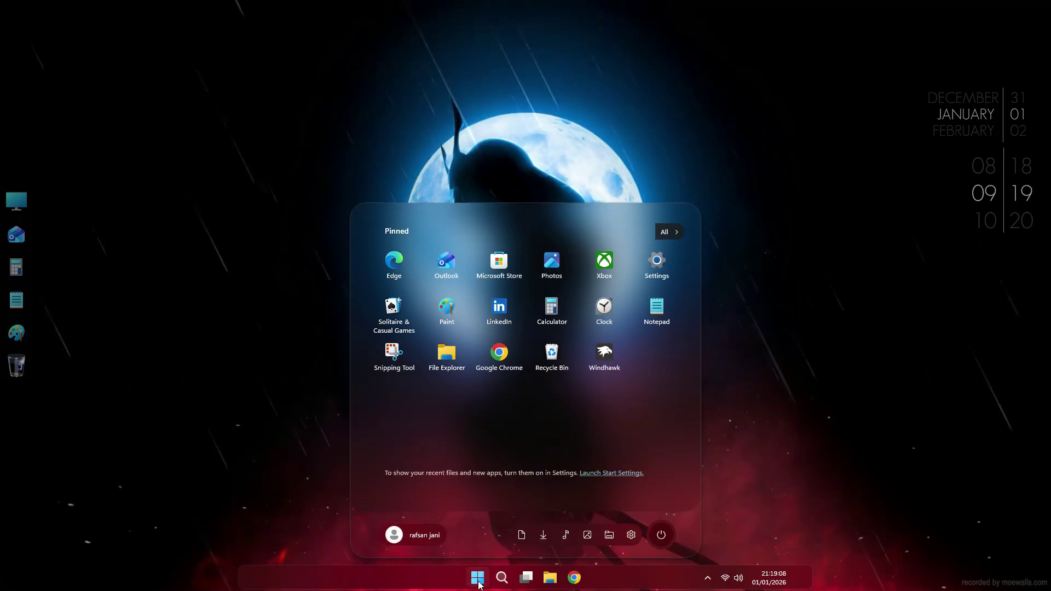
left_click(551, 581)
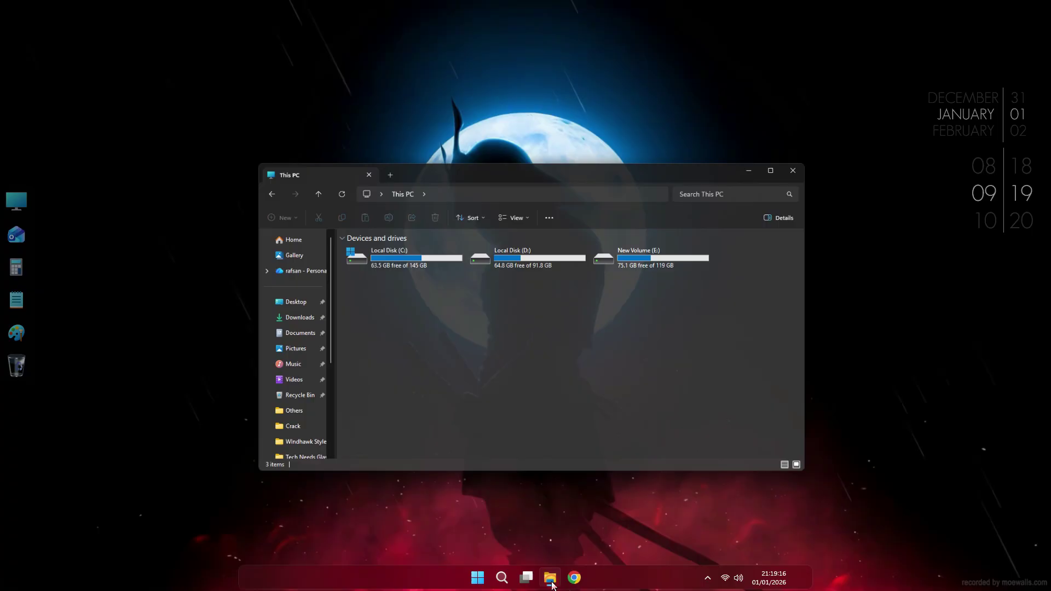
left_click(552, 582)
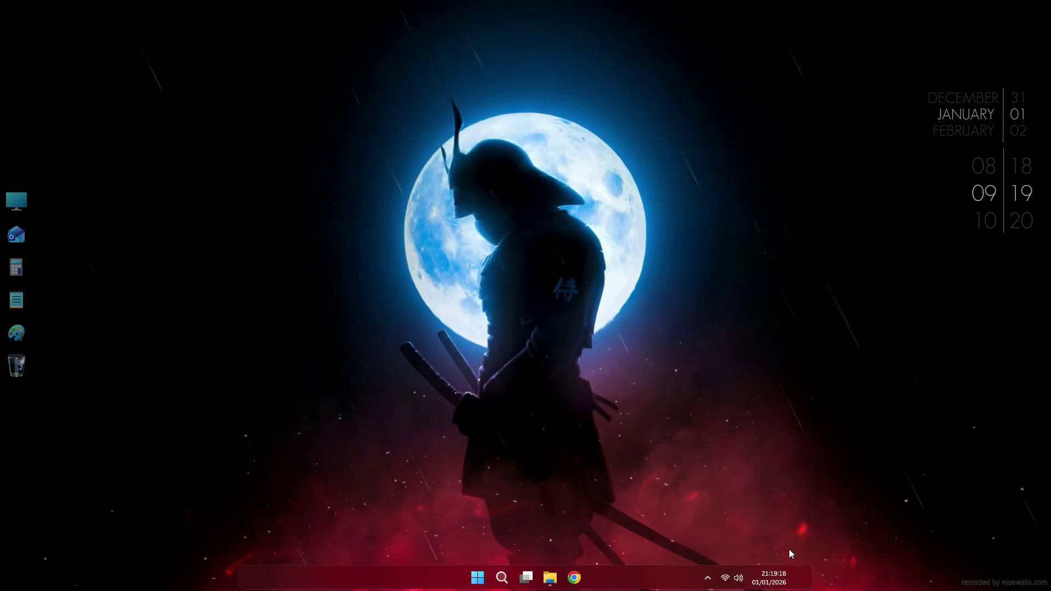